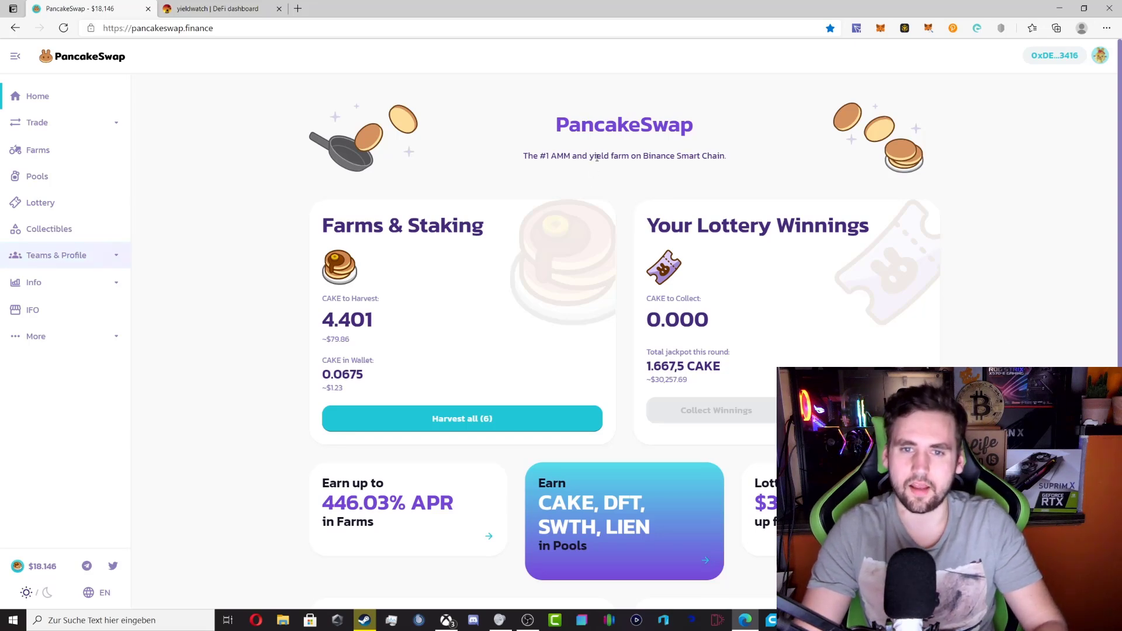
{"action": "left_click_drag", "start_coordinate": [591, 156], "coordinate": [628, 154]}
{"action": "left_click", "coordinate": [624, 174]}
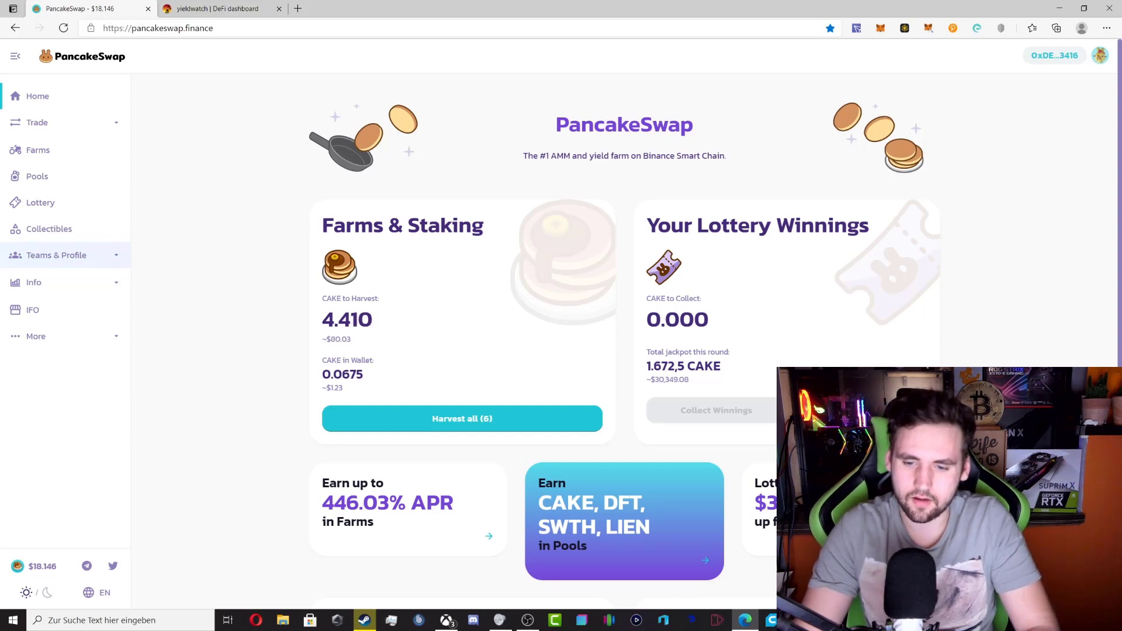
Switch to the Binance Academy article on connecting MetaMask and find the Binance Smart Chain Mainnet network parameters
{"action": "key", "text": "alt+Tab"}
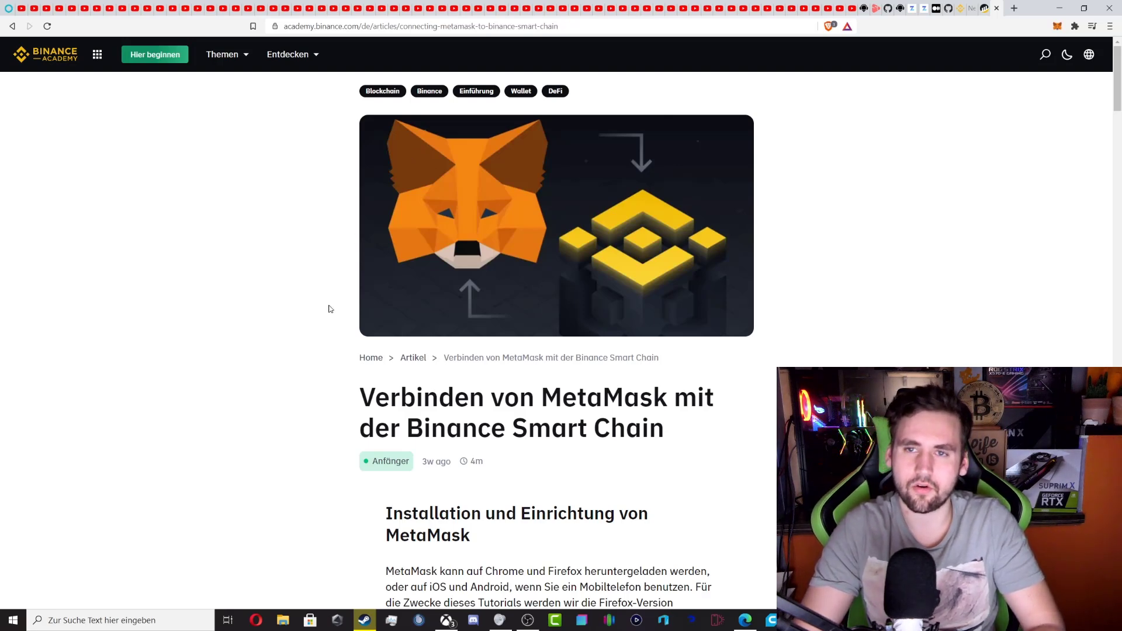
{"action": "scroll", "coordinate": [359, 293], "scroll_direction": "down", "scroll_amount": 1}
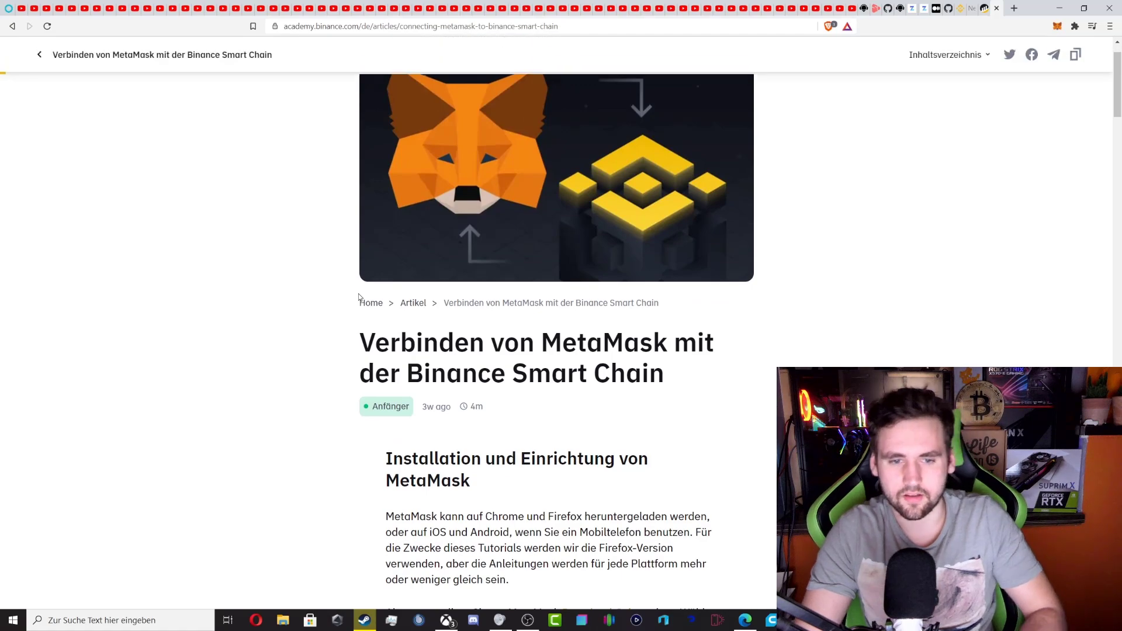
{"action": "scroll", "coordinate": [359, 294], "scroll_direction": "down", "scroll_amount": 4}
{"action": "scroll", "coordinate": [359, 298], "scroll_direction": "down", "scroll_amount": 12}
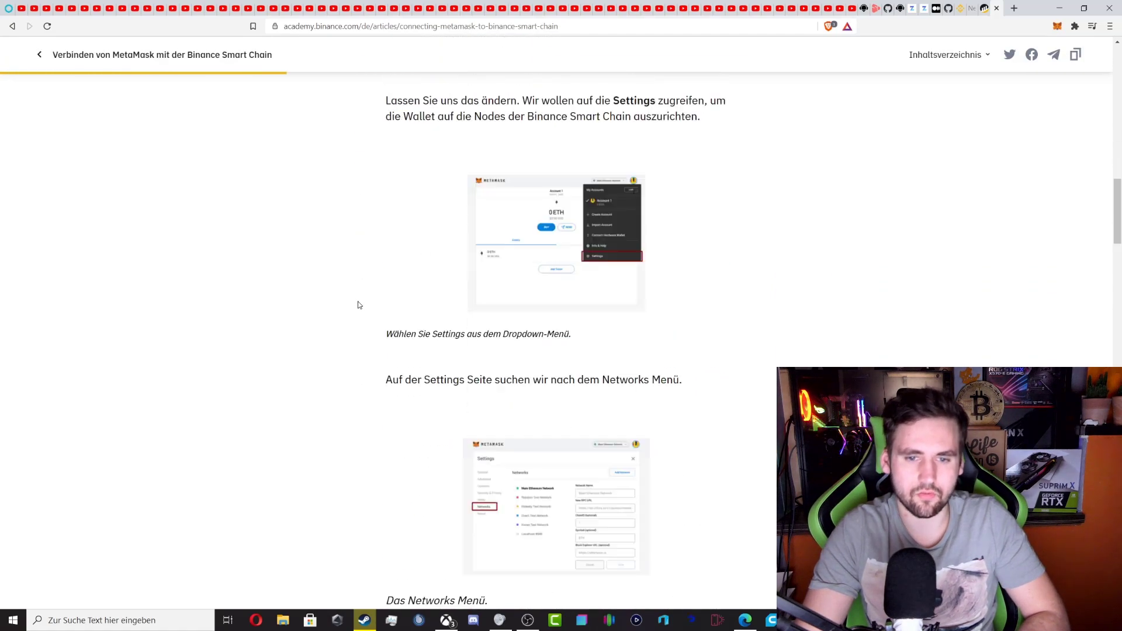
{"action": "scroll", "coordinate": [437, 318], "scroll_direction": "down", "scroll_amount": 7}
{"action": "left_click_drag", "start_coordinate": [370, 211], "coordinate": [699, 231]}
{"action": "left_click", "coordinate": [699, 230]}
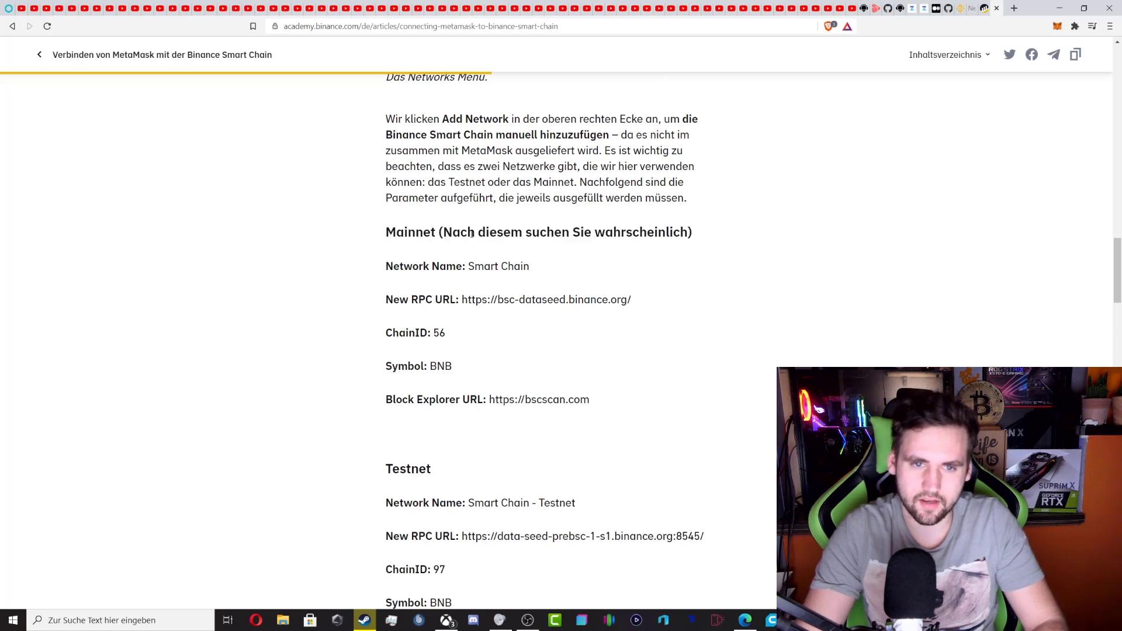
{"action": "left_click", "coordinate": [1056, 27]}
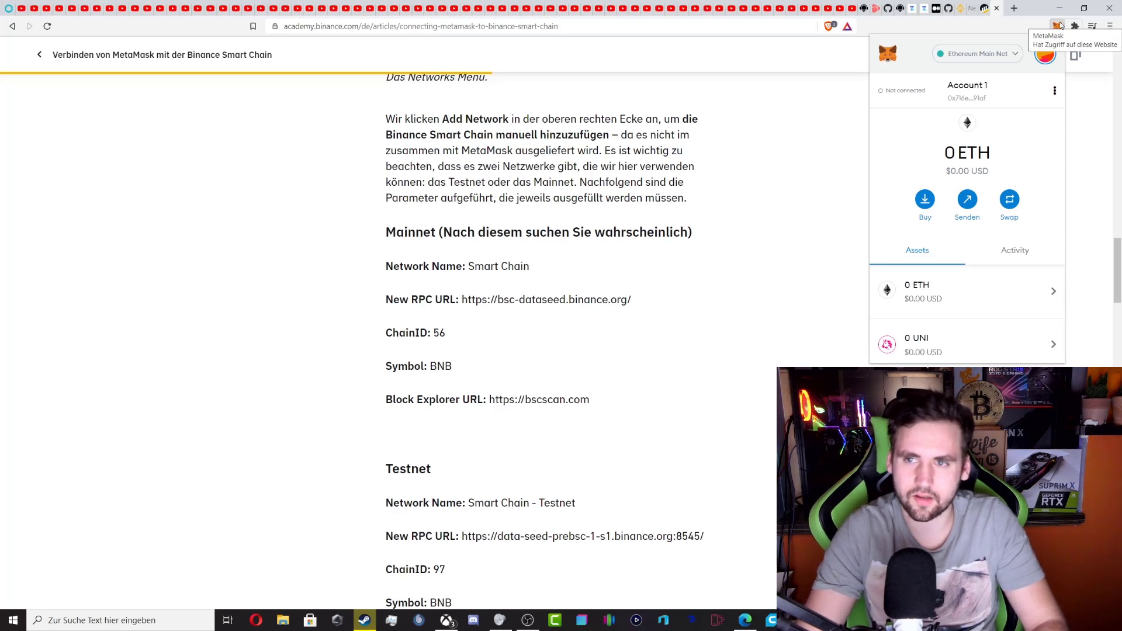
{"action": "left_click_drag", "start_coordinate": [463, 299], "coordinate": [651, 298]}
{"action": "key", "text": "ctrl+c"}
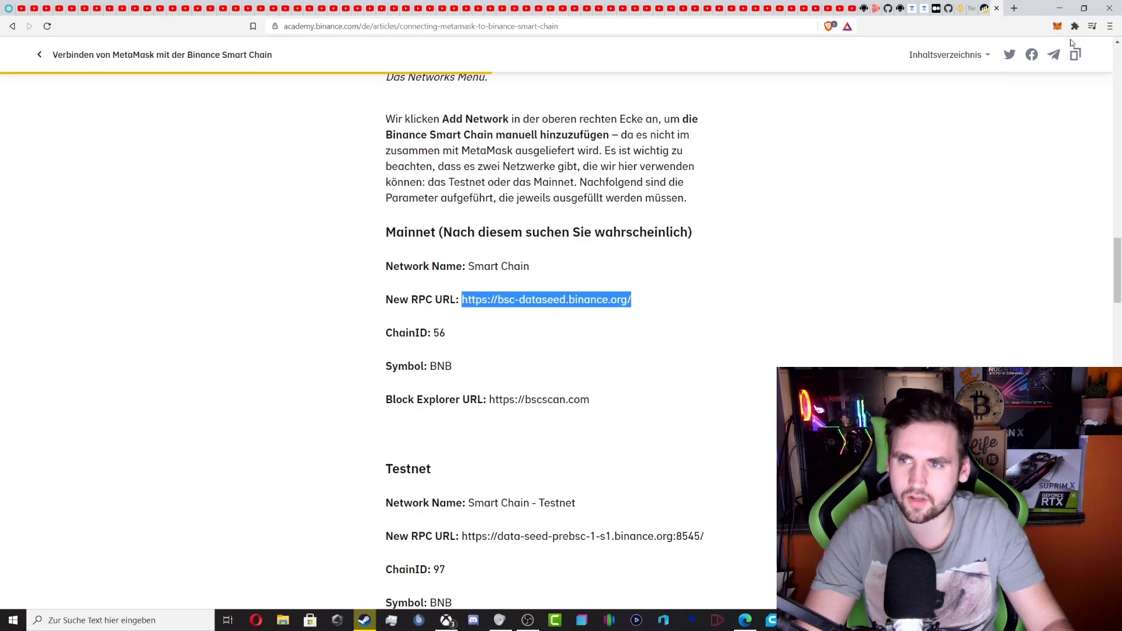
Start adding a custom RPC network in MetaMask and name it Smart Chain
{"action": "left_click", "coordinate": [1057, 26]}
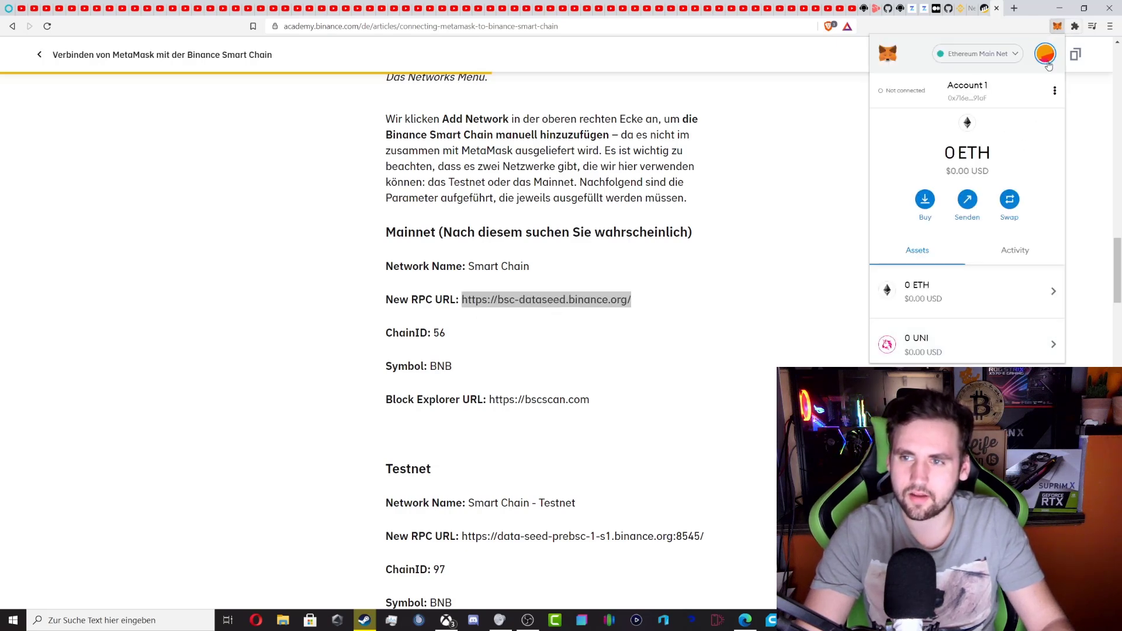
{"action": "left_click", "coordinate": [1047, 53]}
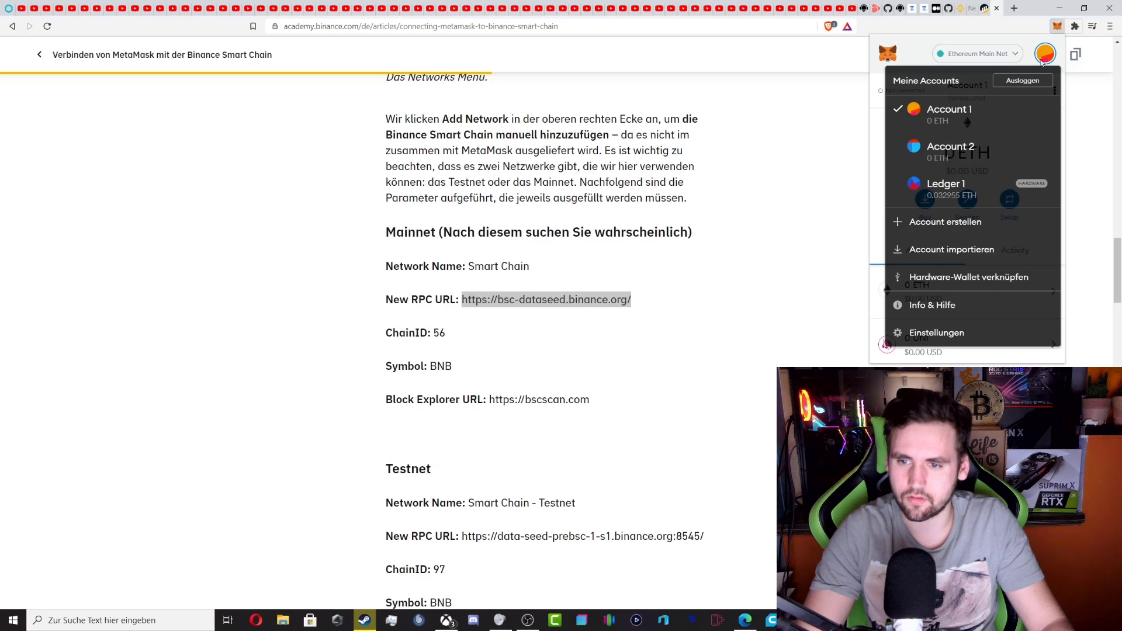
{"action": "left_click", "coordinate": [969, 57]}
{"action": "left_click", "coordinate": [975, 58]}
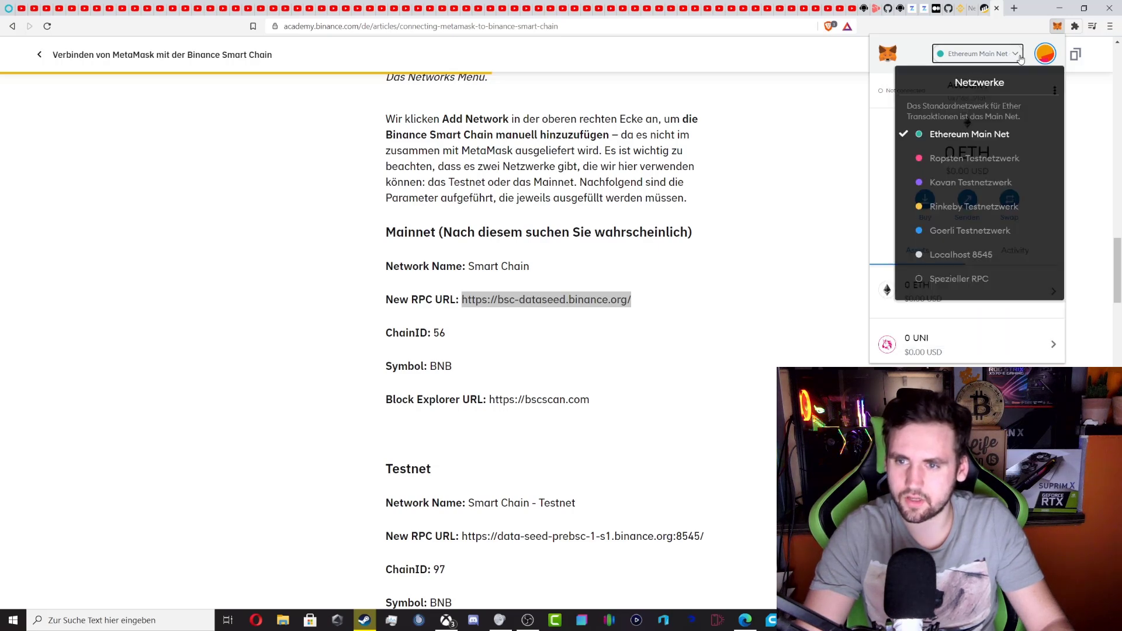
{"action": "left_click", "coordinate": [947, 286]}
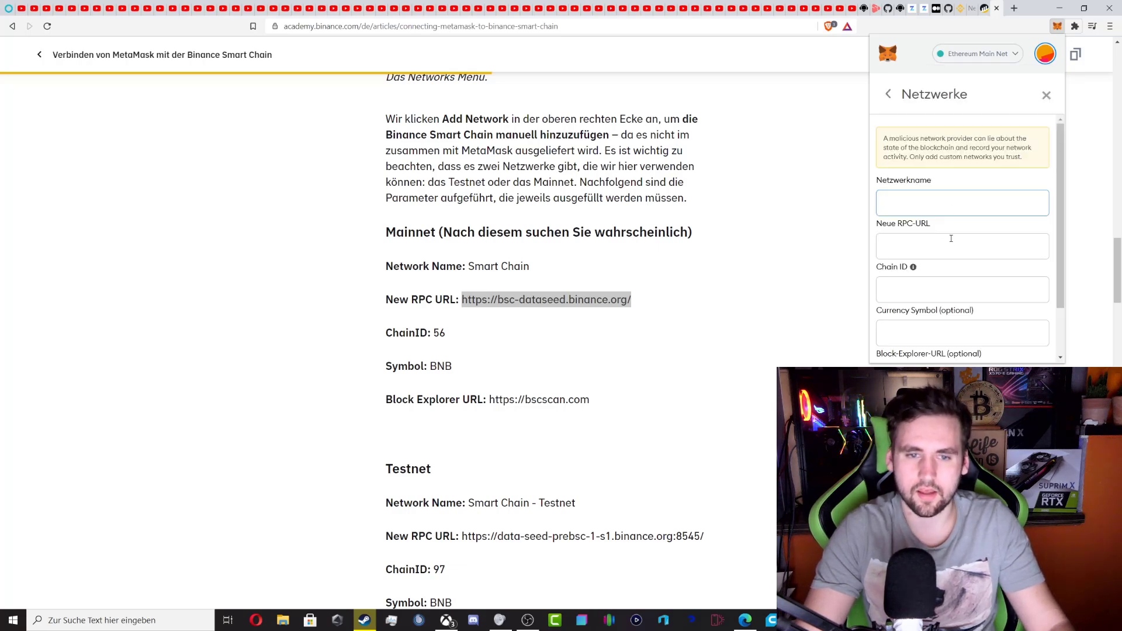
{"action": "type", "text": "S"}
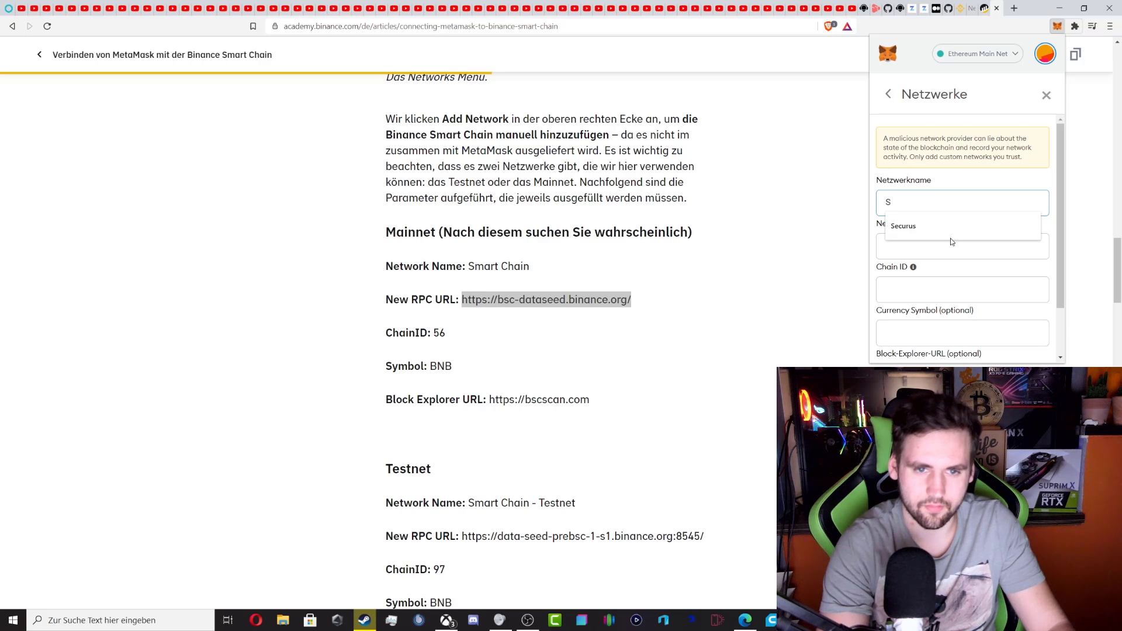
{"action": "type", "text": "mart Chain"}
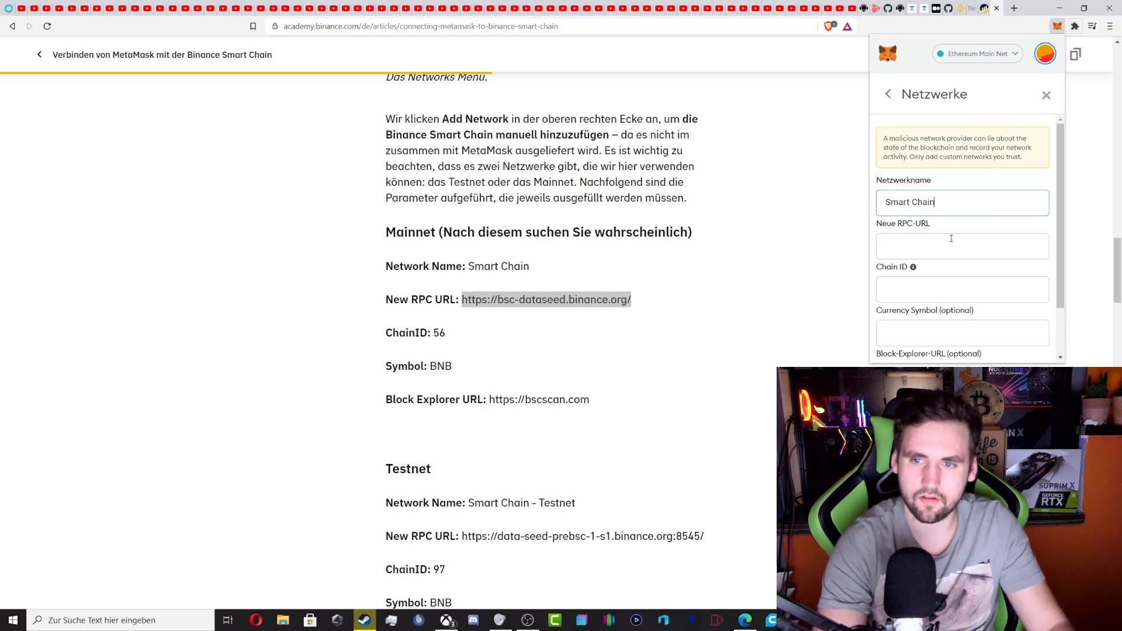
{"action": "left_click", "coordinate": [951, 239]}
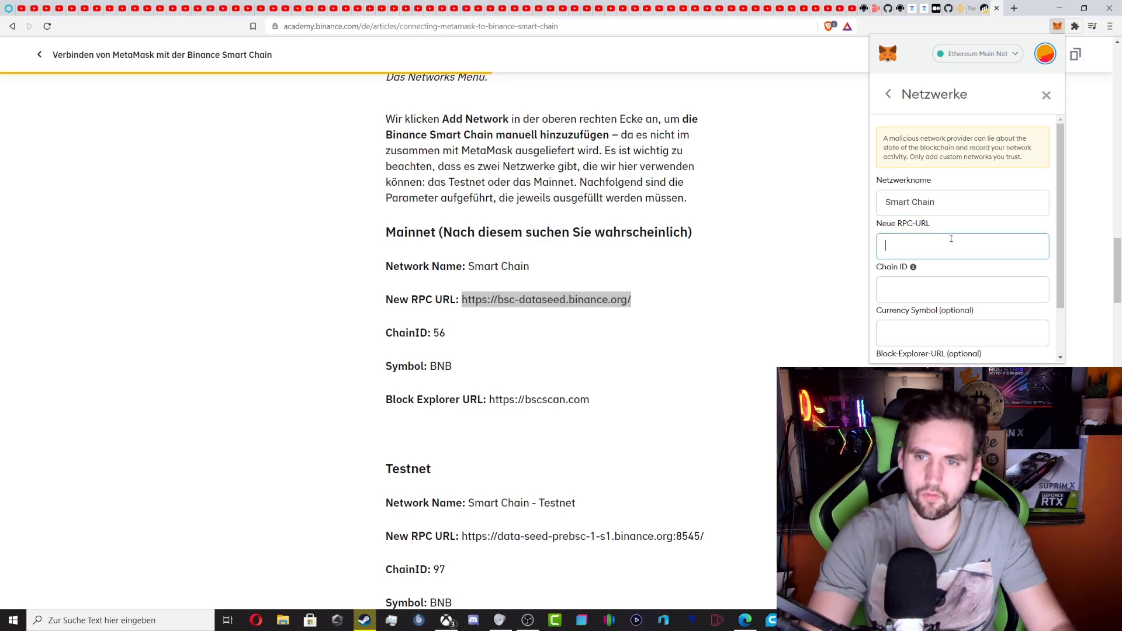
{"action": "key", "text": "ctrl+v"}
{"action": "key", "text": "Tab"}
{"action": "key", "text": "Tab"}
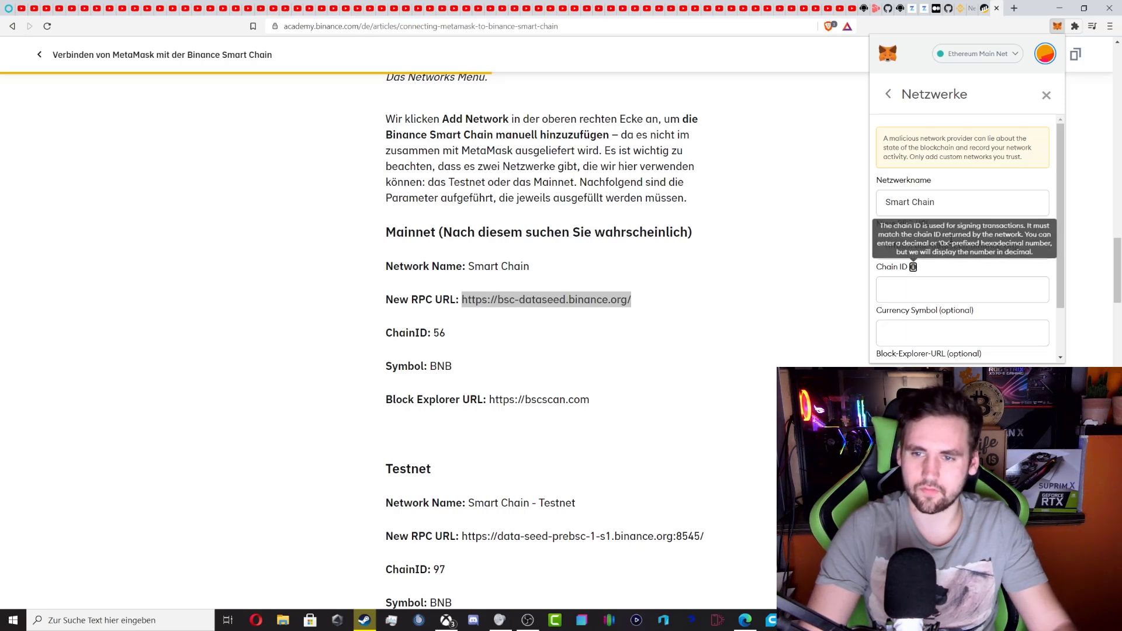
{"action": "type", "text": "56"}
{"action": "key", "text": "Tab"}
{"action": "type", "text": "BNB"}
{"action": "key", "text": "Tab"}
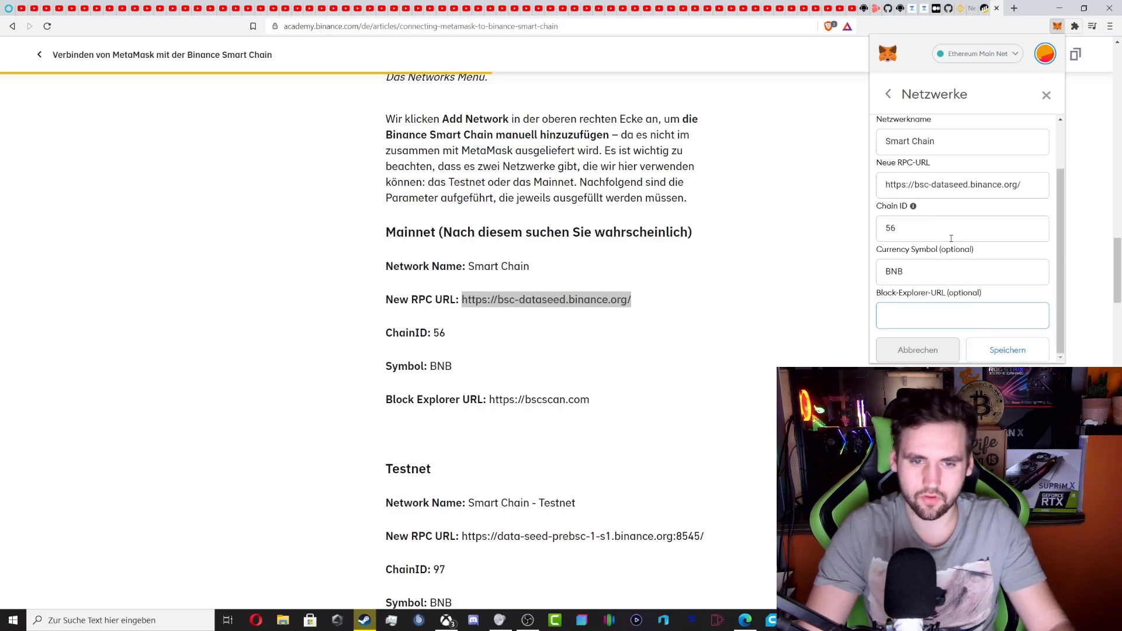
{"action": "type", "text": "htt"}
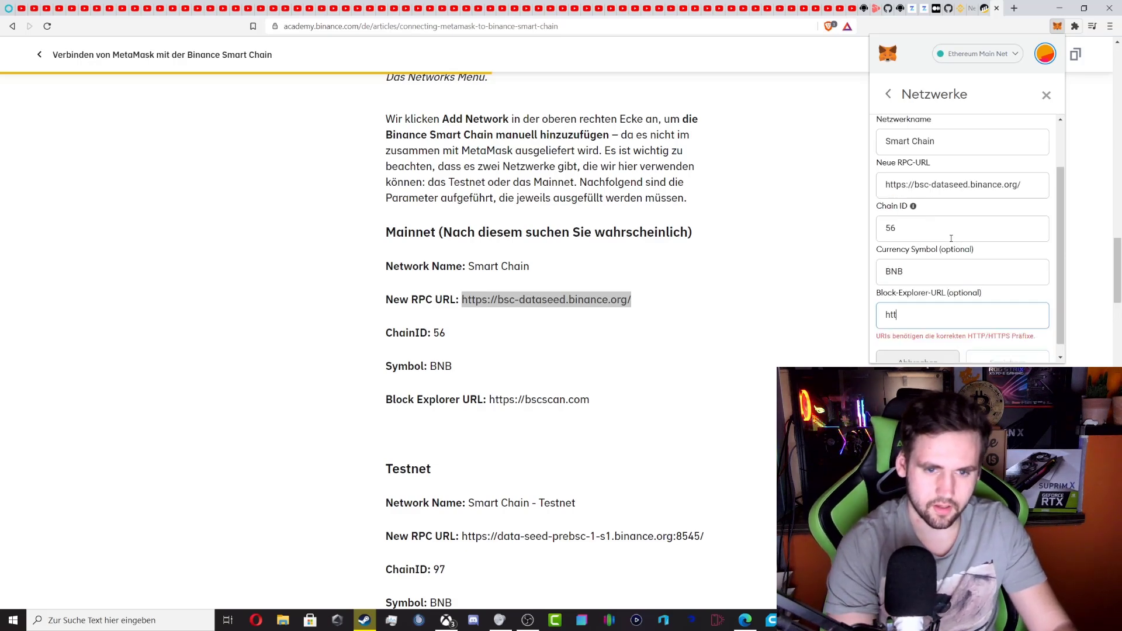
{"action": "type", "text": "ps://"}
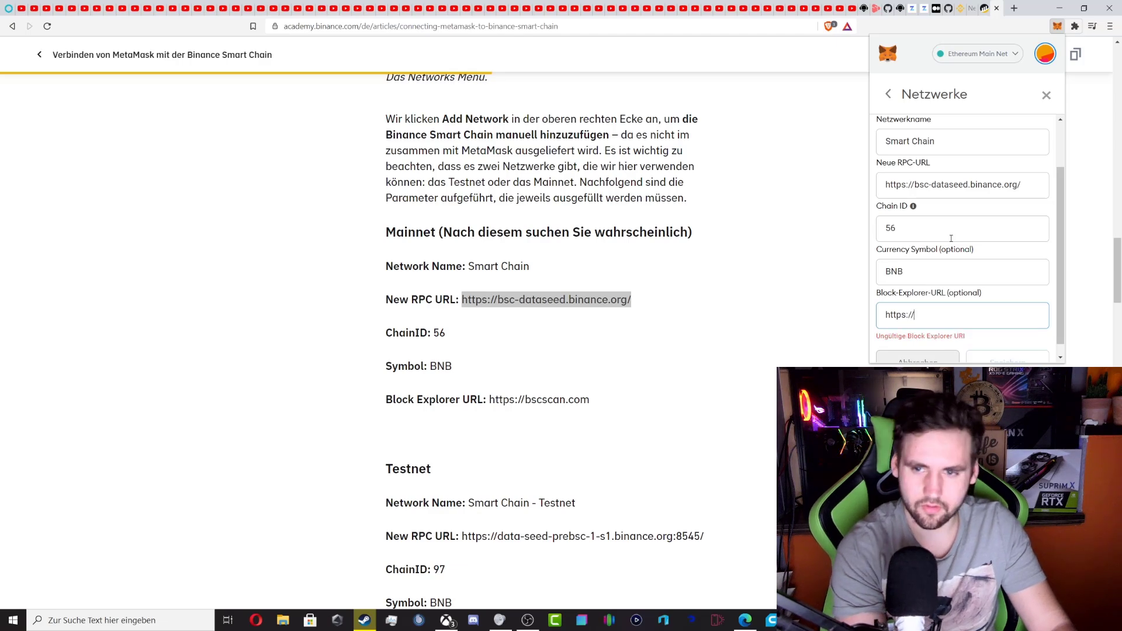
{"action": "type", "text": "bsc"}
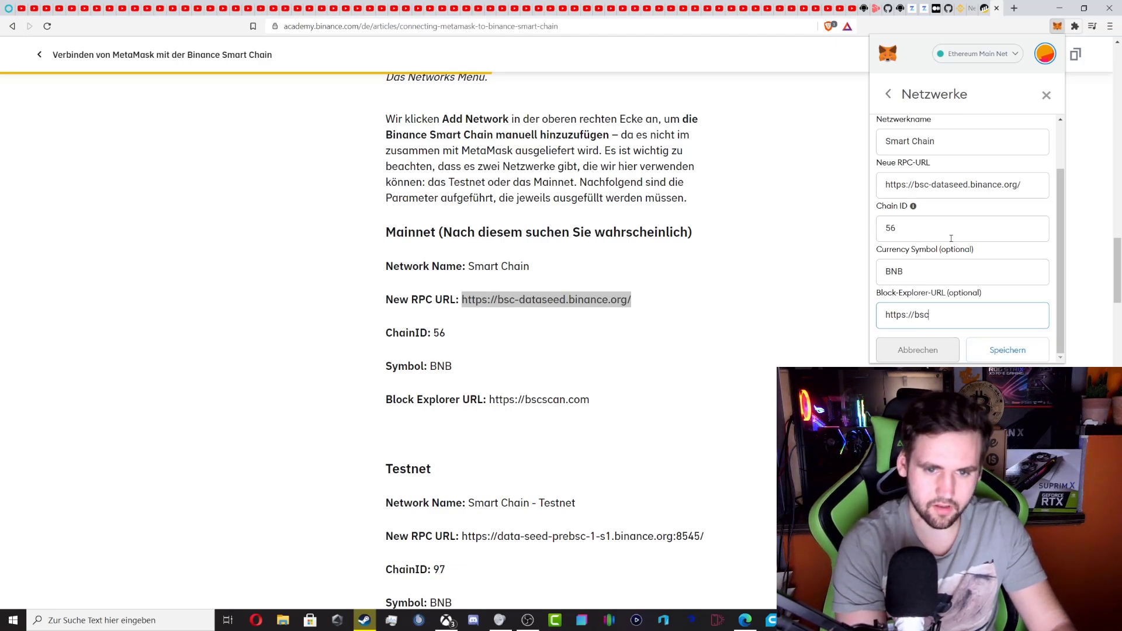
{"action": "type", "text": "scan"}
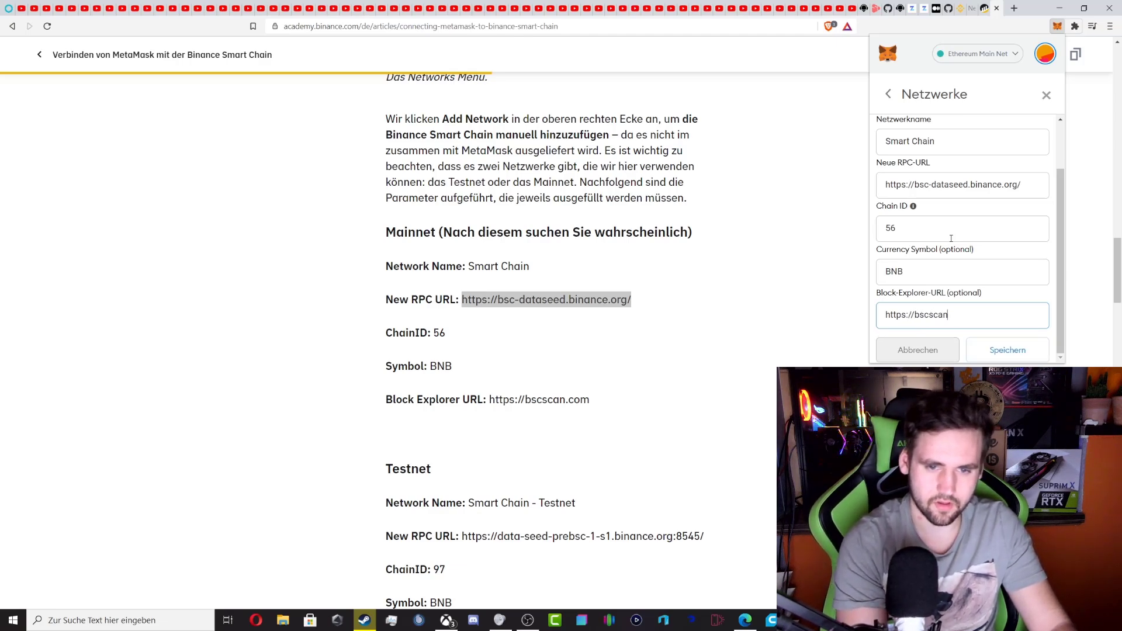
{"action": "type", "text": ".con"}
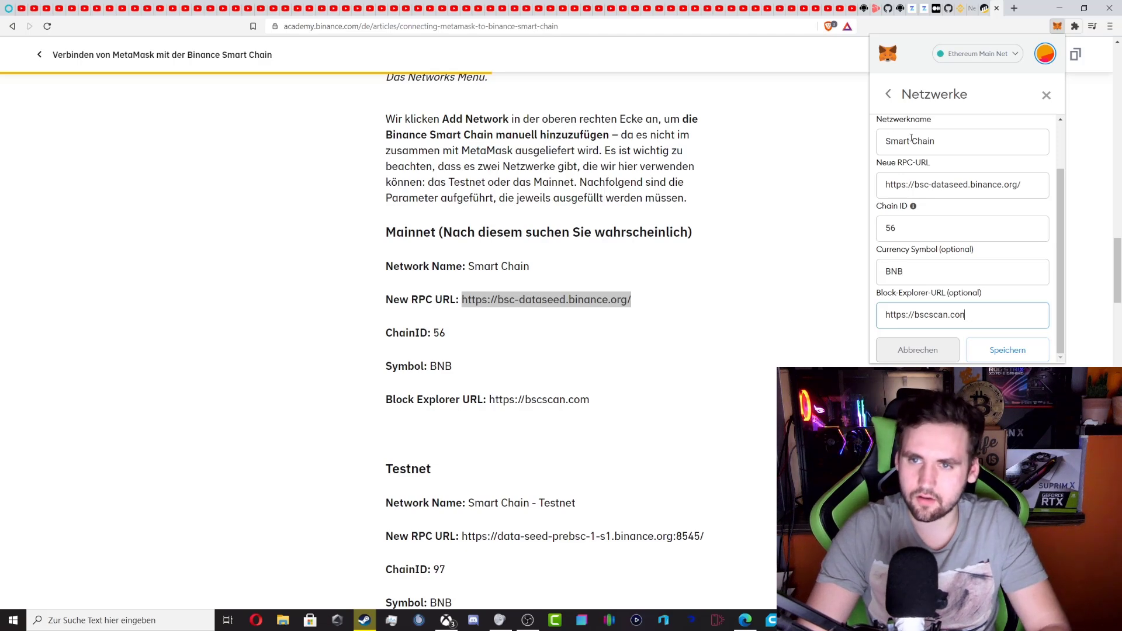
{"action": "triple_click", "coordinate": [888, 145]}
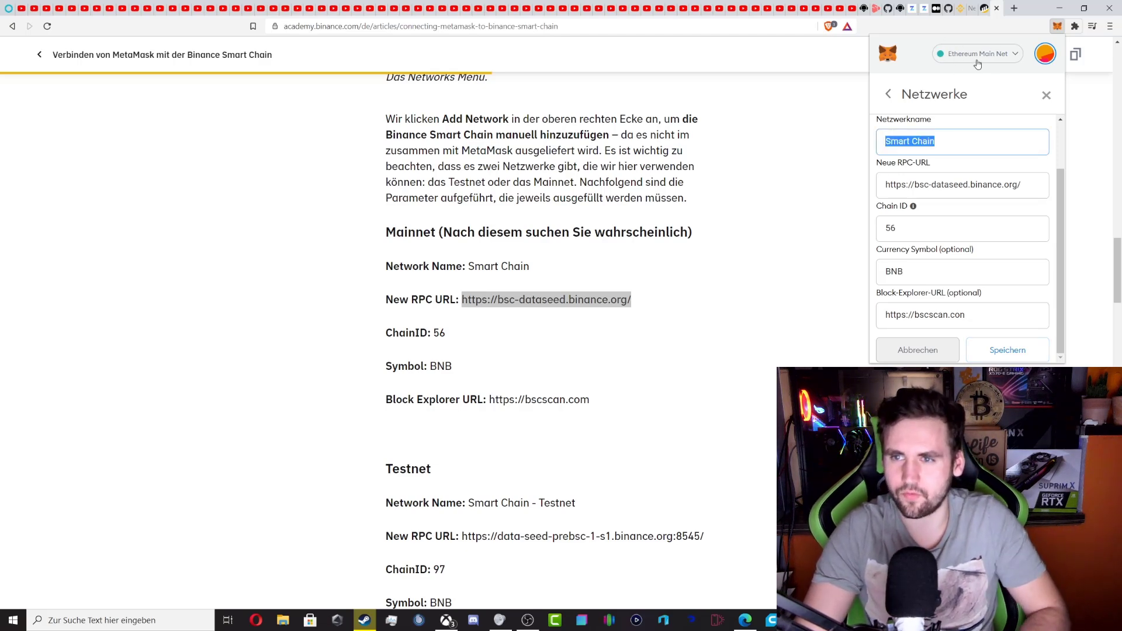
{"action": "left_click_drag", "start_coordinate": [1022, 185], "coordinate": [885, 184]}
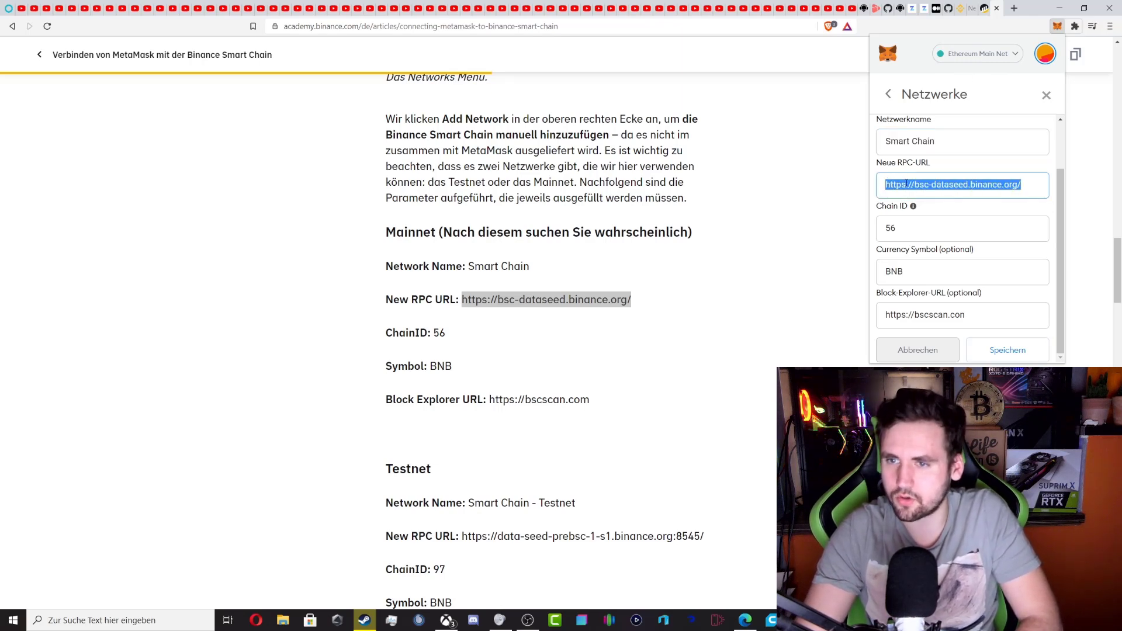
{"action": "left_click", "coordinate": [915, 185]}
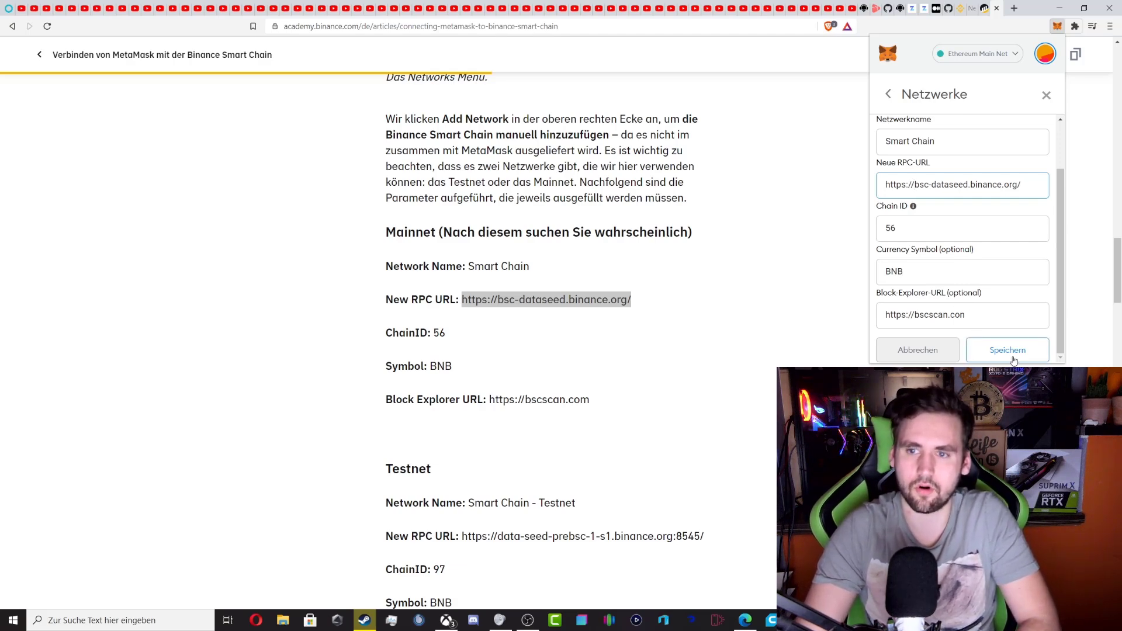
{"action": "left_click_drag", "start_coordinate": [982, 323], "coordinate": [961, 322]}
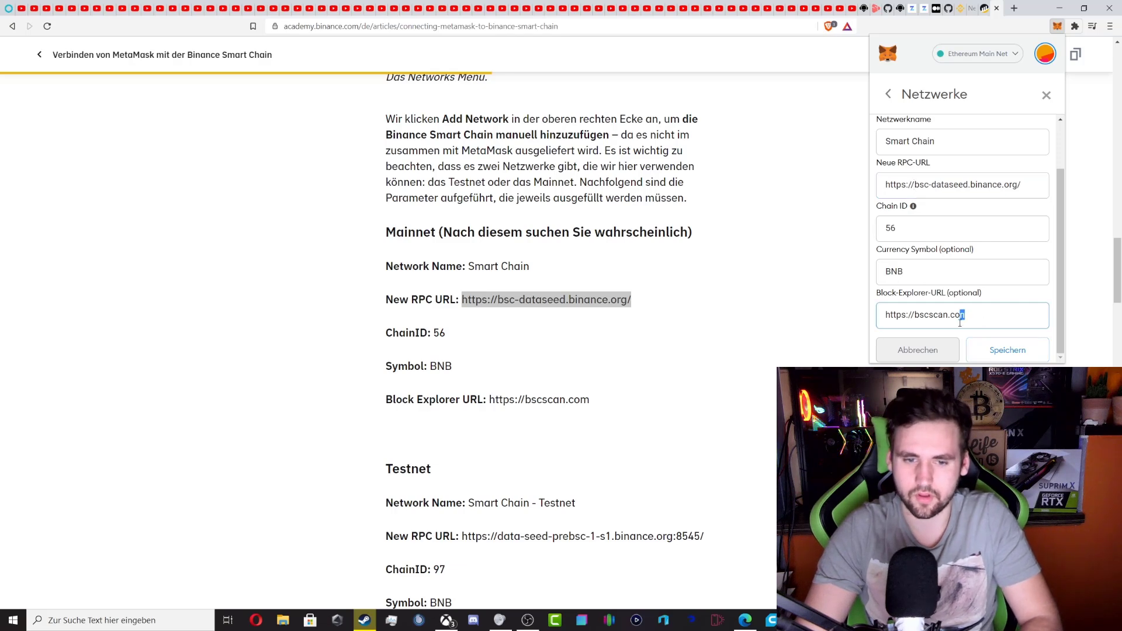
{"action": "type", "text": "m"}
{"action": "left_click", "coordinate": [1001, 350]}
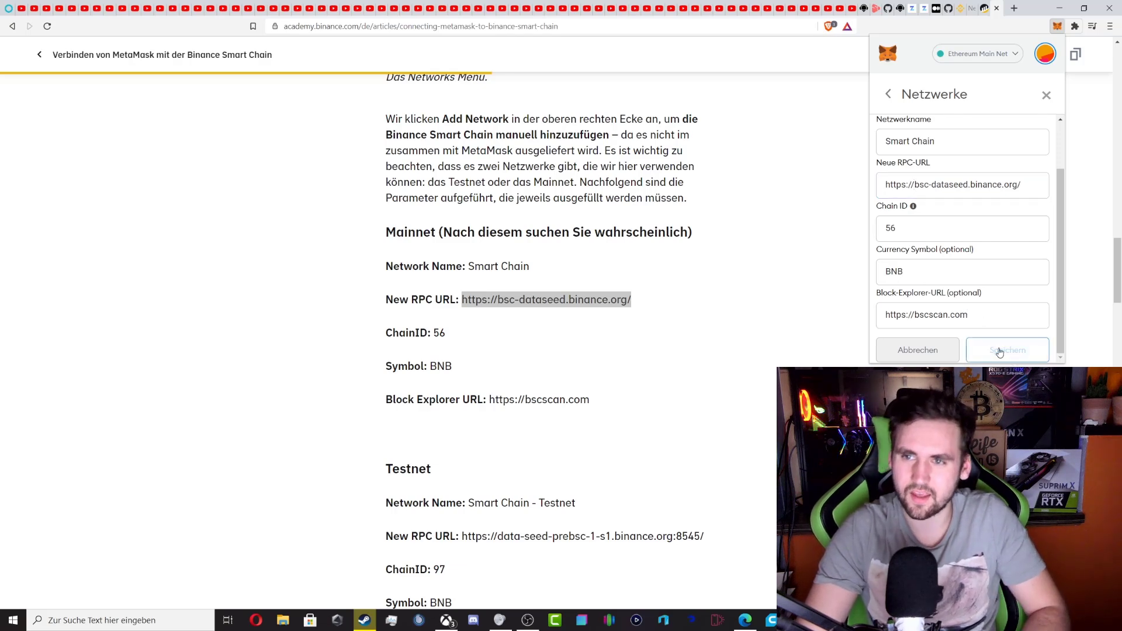
{"action": "scroll", "coordinate": [977, 281], "scroll_direction": "down", "scroll_amount": 2}
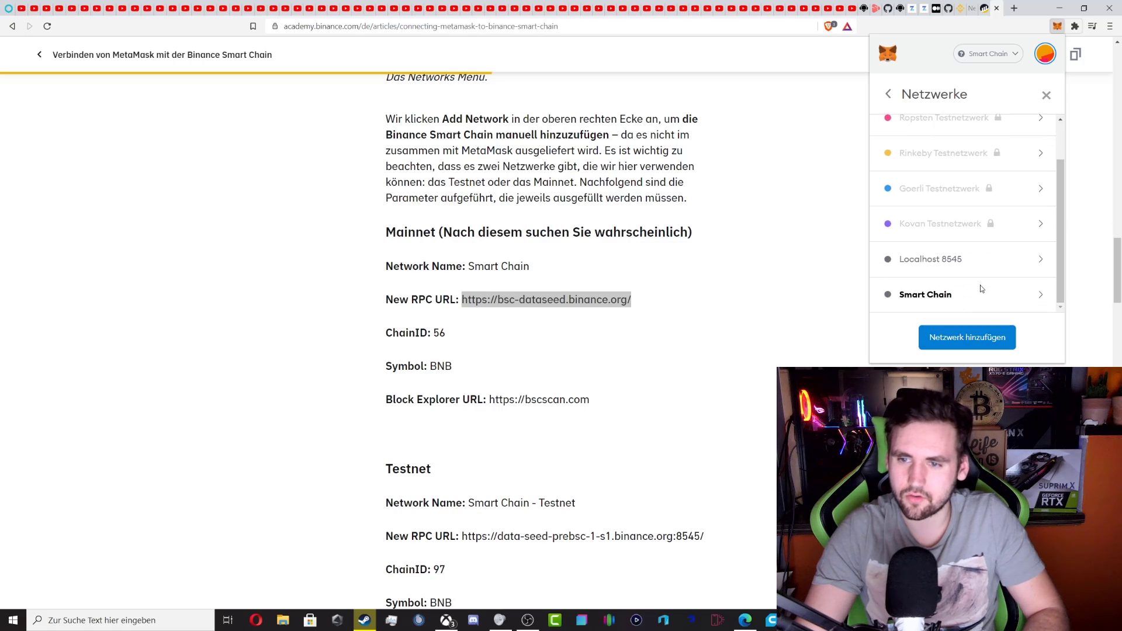
Switch the wallet to Ethereum Main Net and back to Smart Chain
{"action": "left_click", "coordinate": [993, 61]}
{"action": "left_click", "coordinate": [969, 134]}
{"action": "left_click", "coordinate": [996, 56]}
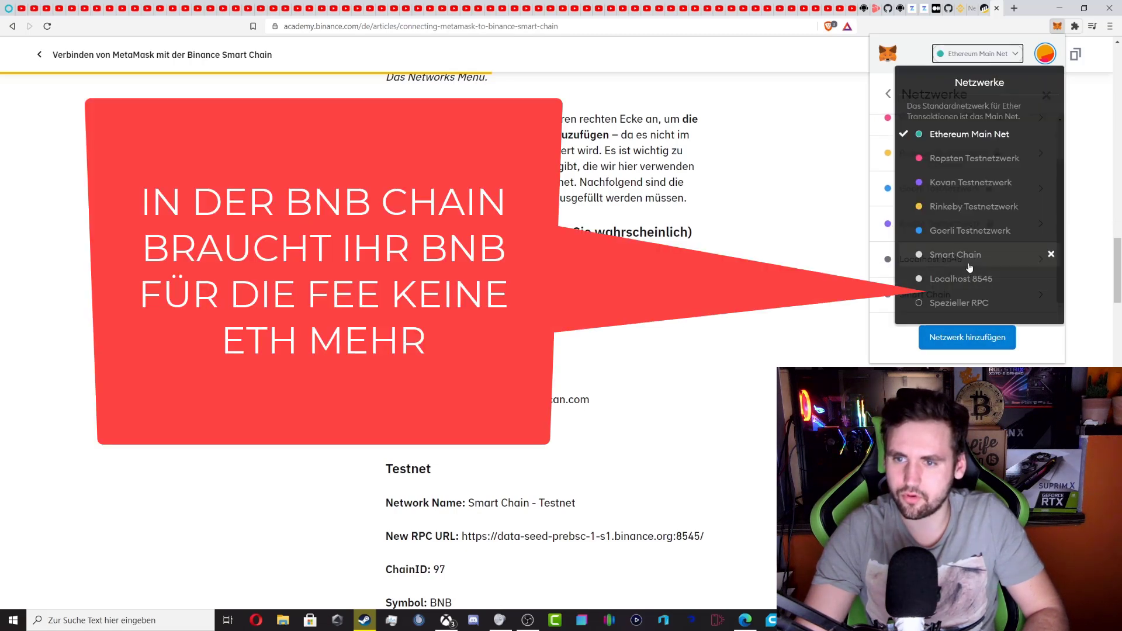
{"action": "left_click", "coordinate": [953, 254]}
Close the network settings and copy the wallet address of Account 1
{"action": "left_click", "coordinate": [1045, 96]}
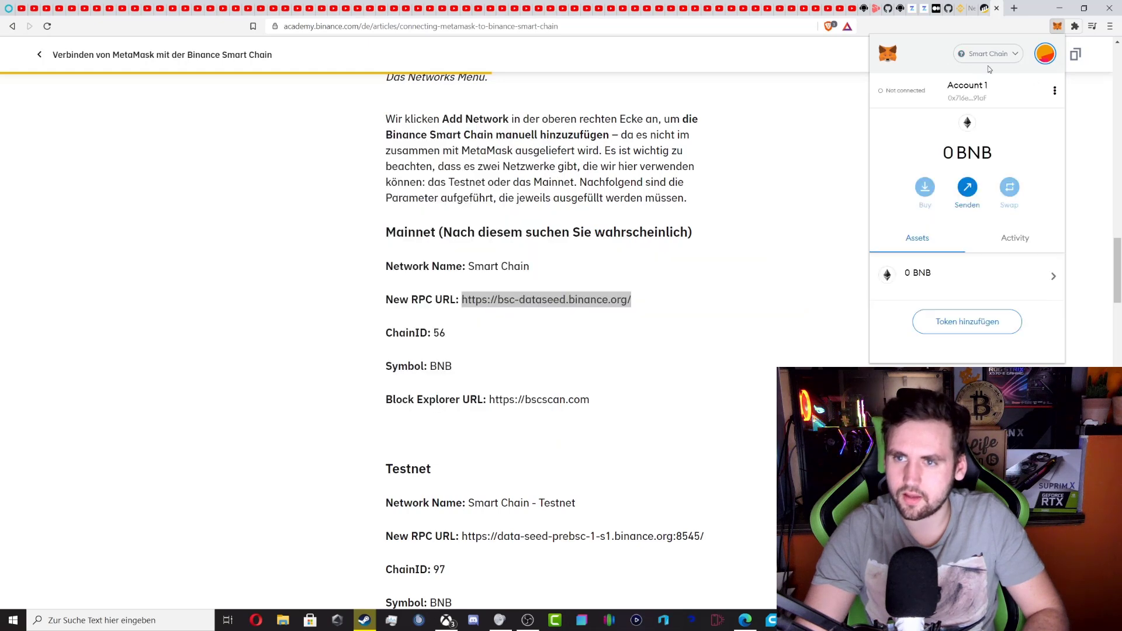
{"action": "left_click", "coordinate": [972, 100]}
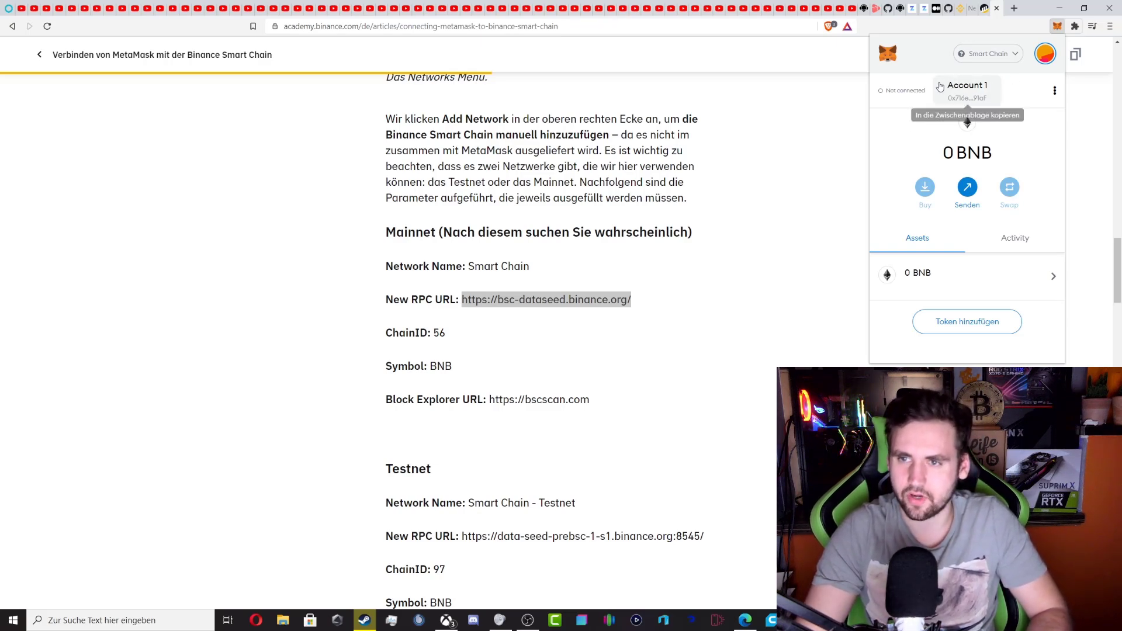
Compare Account 1 on Ethereum Main Net with Smart Chain, leave Smart Chain selected and close the wallet
{"action": "left_click", "coordinate": [990, 54]}
{"action": "left_click", "coordinate": [982, 99]}
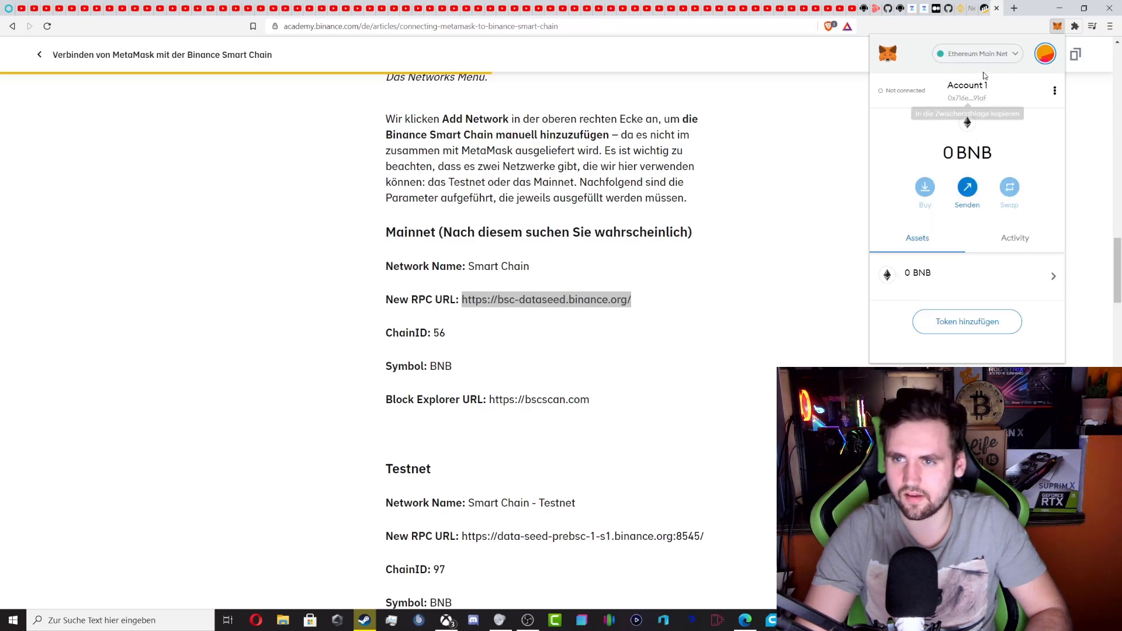
{"action": "left_click", "coordinate": [987, 54]}
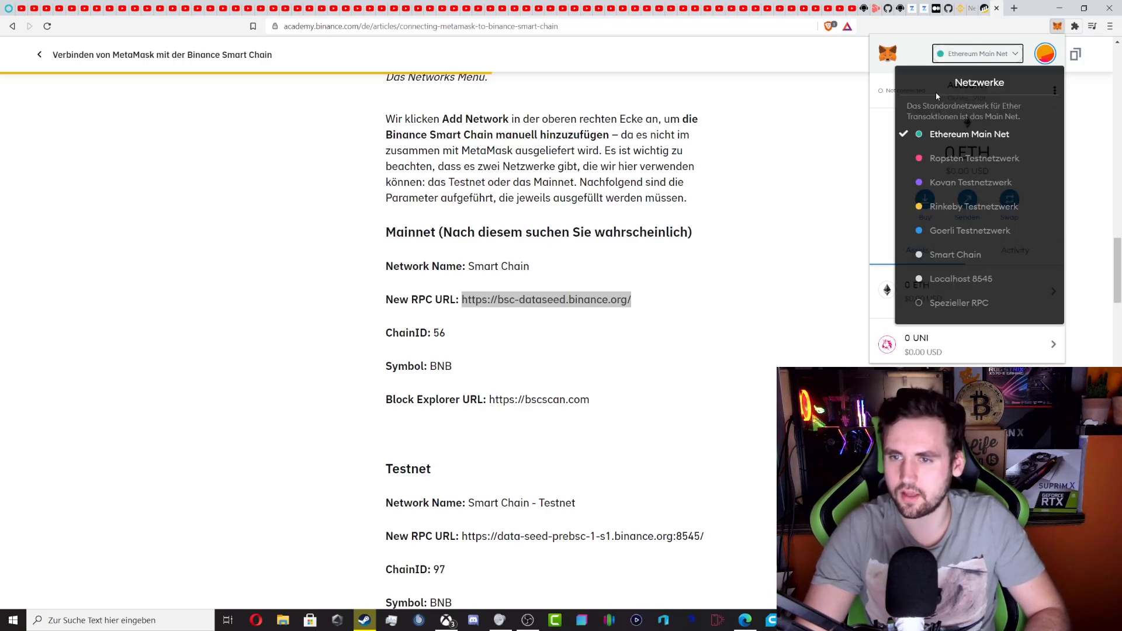
{"action": "left_click", "coordinate": [923, 57]}
{"action": "left_click", "coordinate": [1000, 54]}
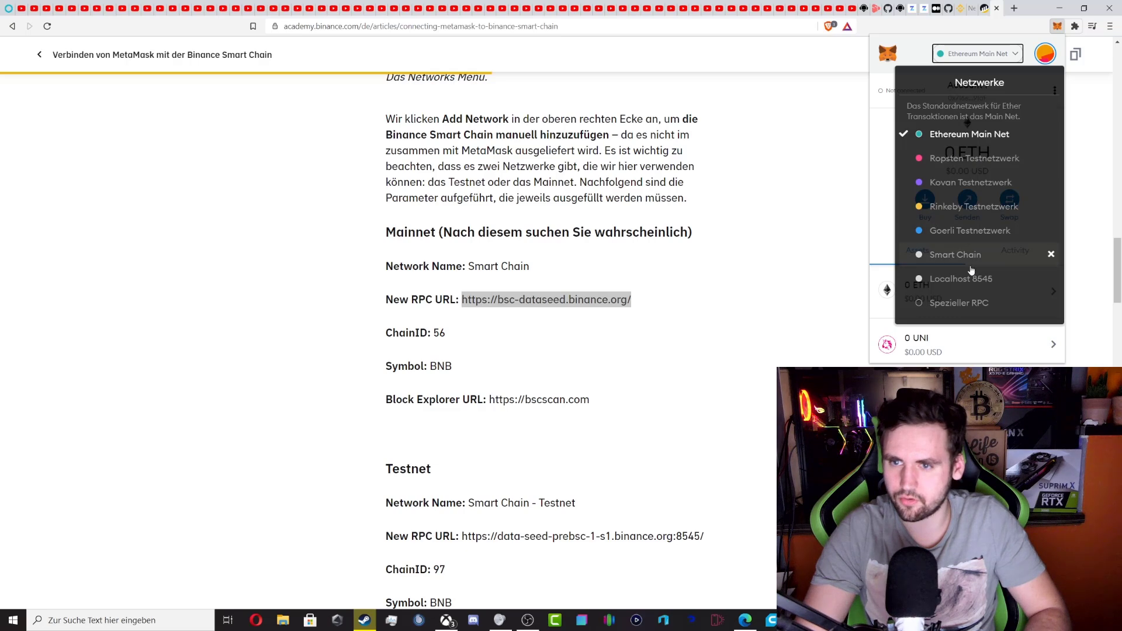
{"action": "left_click", "coordinate": [974, 259]}
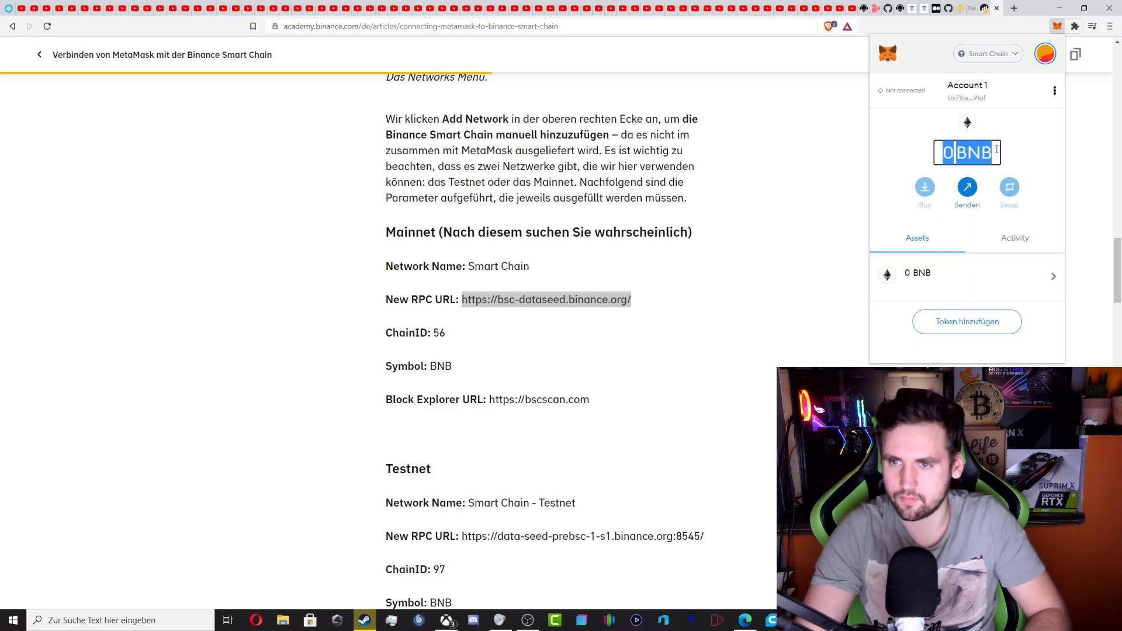
{"action": "left_click", "coordinate": [778, 210]}
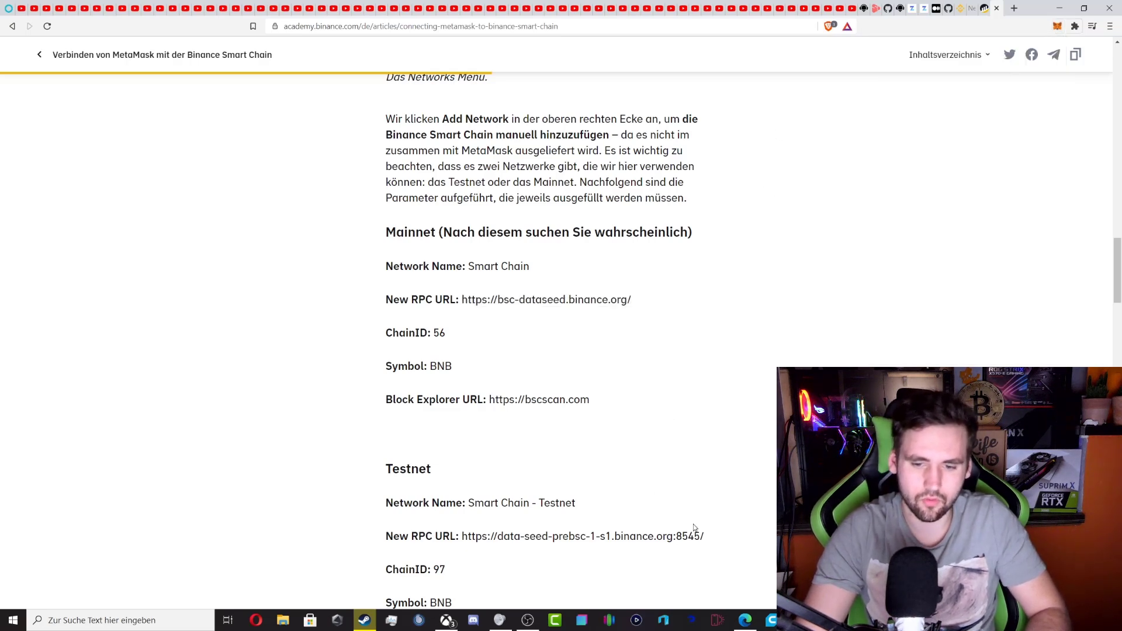
Switch to the Edge window with PancakeSwap, look over the home page and open the token Exchange page
{"action": "left_click", "coordinate": [744, 620]}
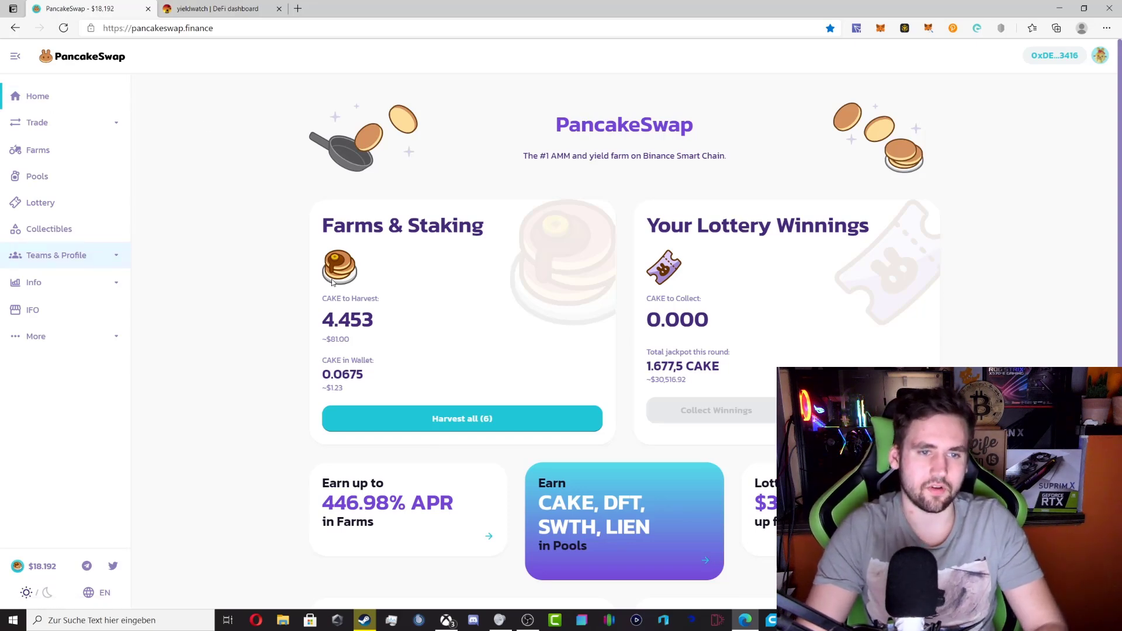
{"action": "scroll", "coordinate": [351, 289], "scroll_direction": "down", "scroll_amount": 2}
{"action": "scroll", "coordinate": [764, 321], "scroll_direction": "up", "scroll_amount": 1}
{"action": "scroll", "coordinate": [764, 321], "scroll_direction": "down", "scroll_amount": 1}
{"action": "scroll", "coordinate": [764, 323], "scroll_direction": "up", "scroll_amount": 2}
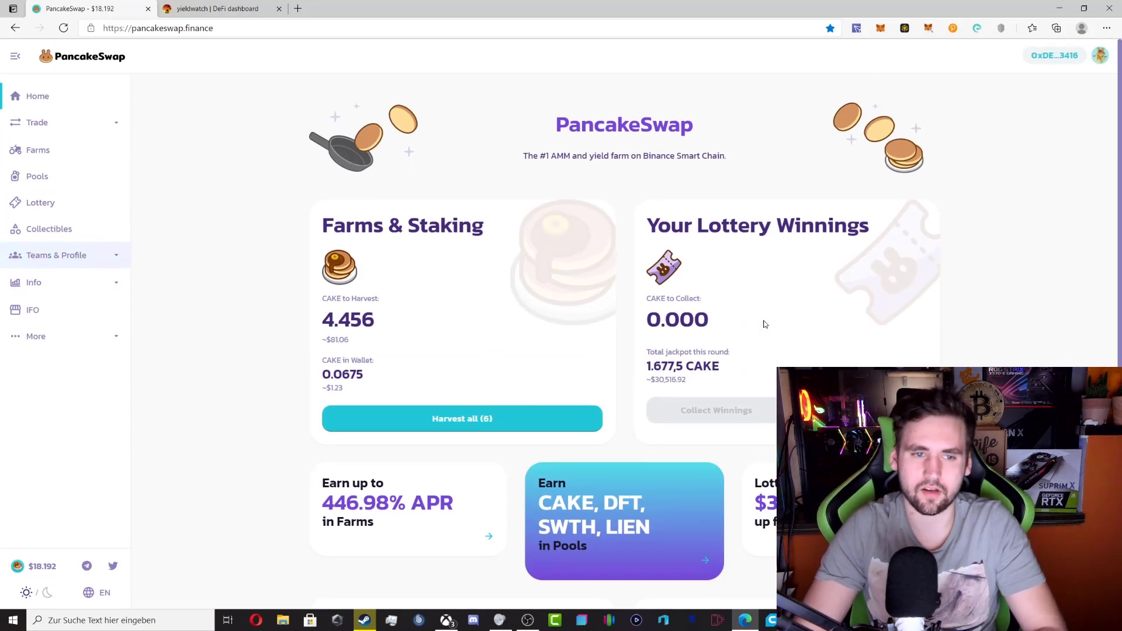
{"action": "left_click", "coordinate": [58, 123]}
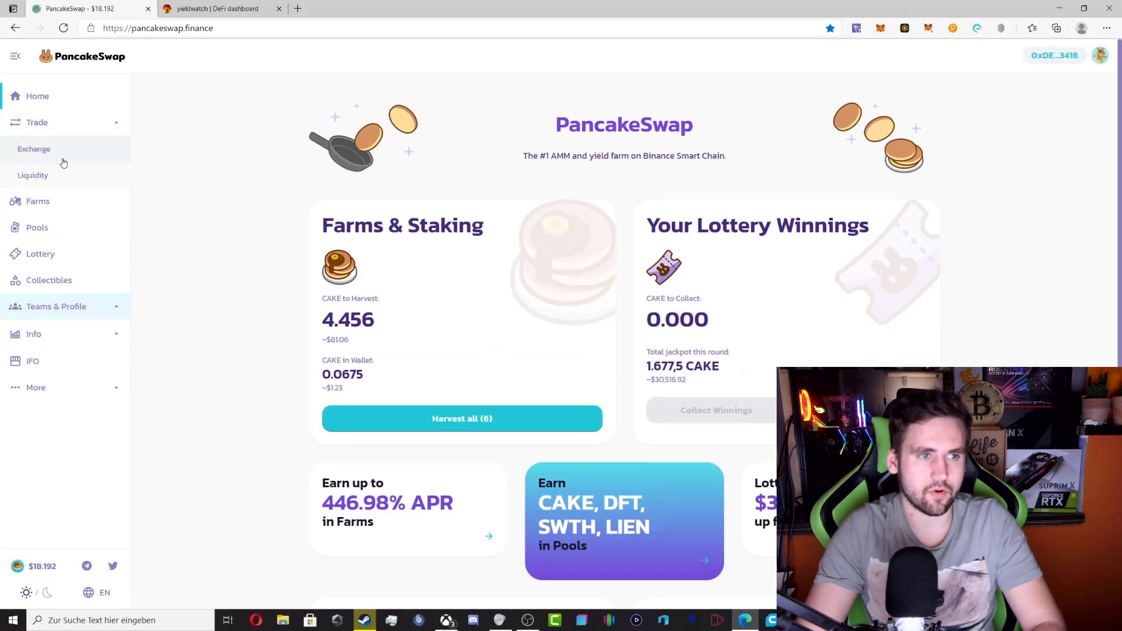
{"action": "left_click", "coordinate": [57, 159]}
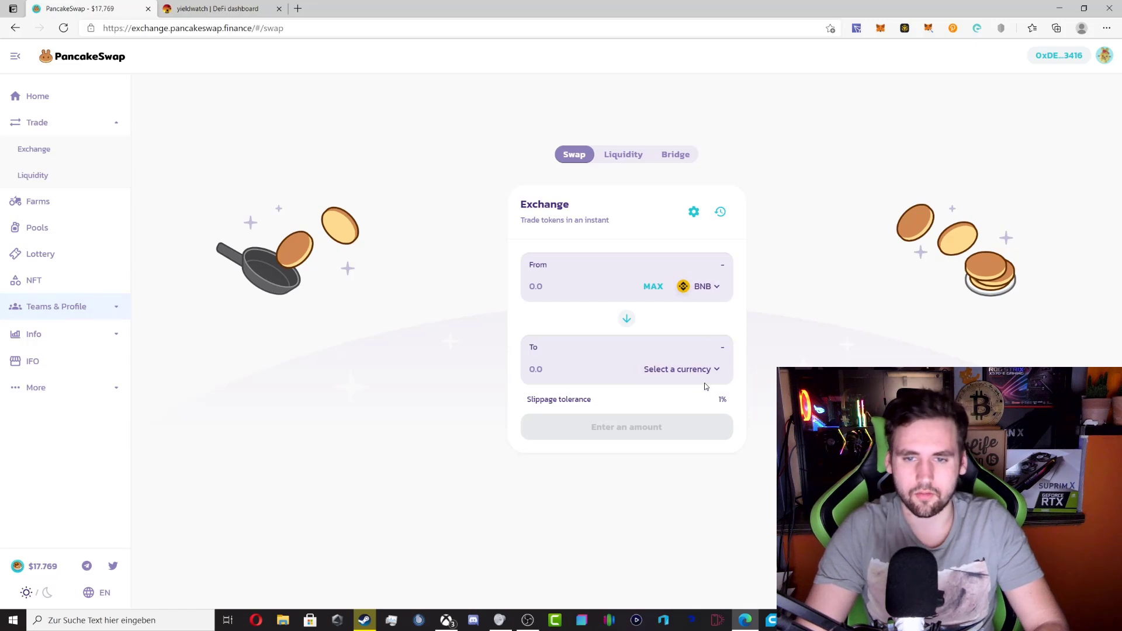
Search for BUSD and choose it as the token to receive for BNB
{"action": "left_click", "coordinate": [704, 372]}
{"action": "type", "text": "busd"}
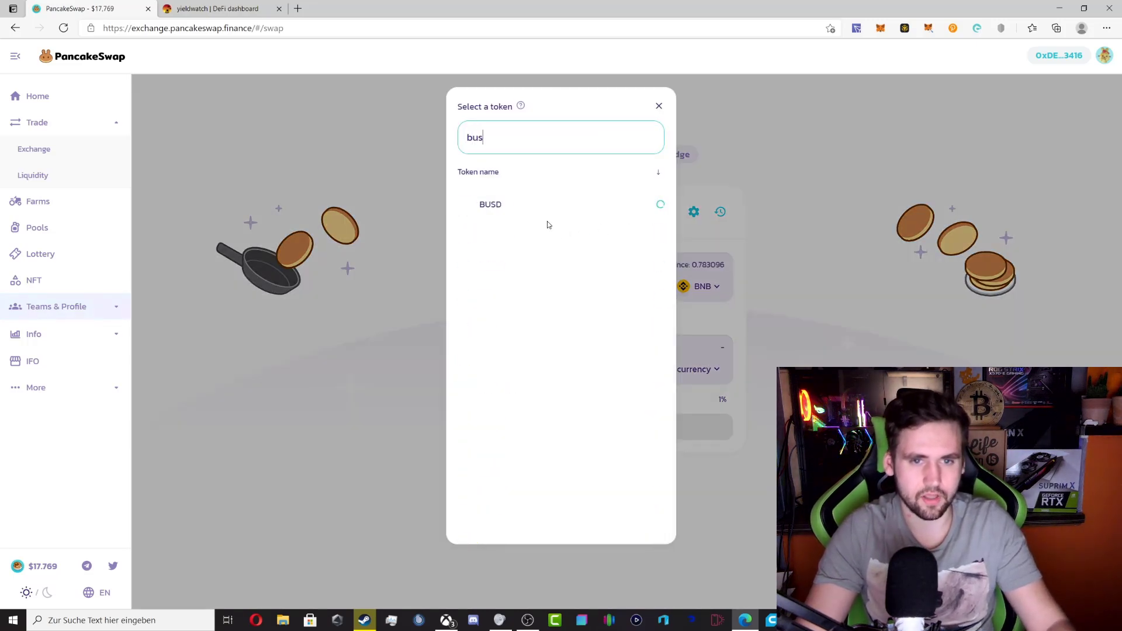
{"action": "left_click", "coordinate": [514, 205]}
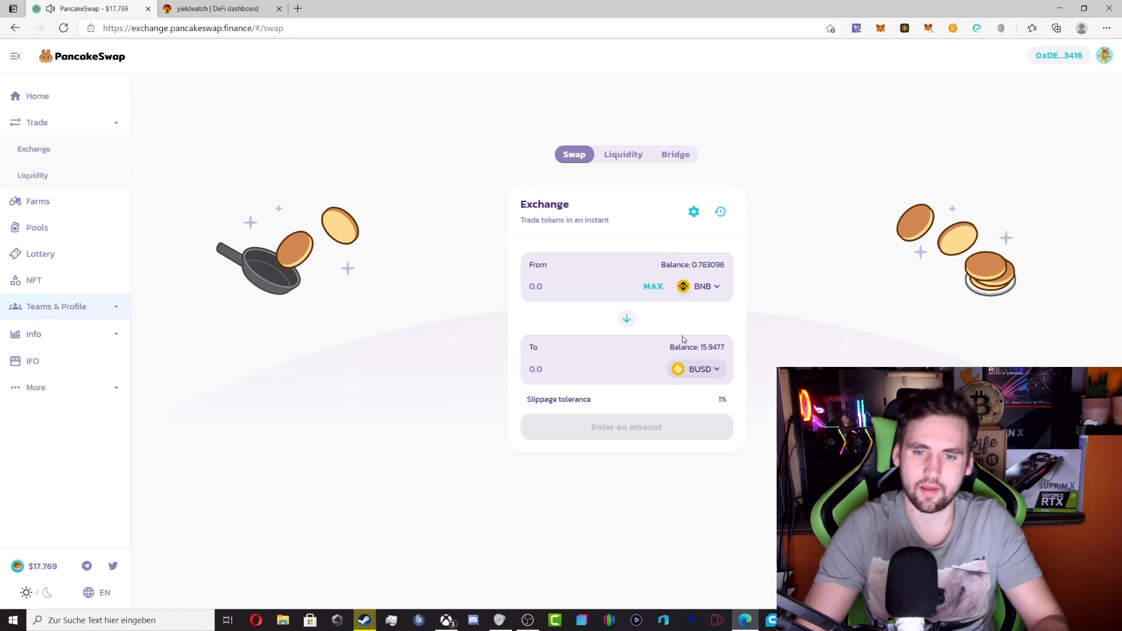
Set the swap to exchange the full CAKE balance for ATM and check the price impact
{"action": "left_click", "coordinate": [699, 370]}
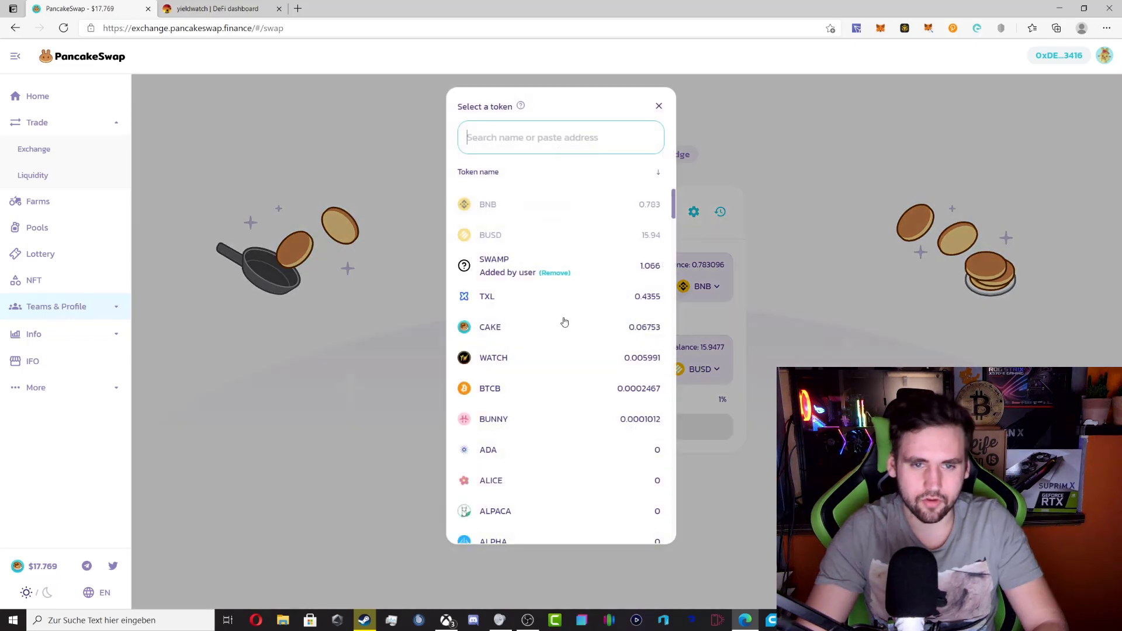
{"action": "scroll", "coordinate": [519, 468], "scroll_direction": "down", "scroll_amount": 5}
{"action": "left_click", "coordinate": [495, 293]}
{"action": "left_click", "coordinate": [702, 287]}
{"action": "left_click", "coordinate": [515, 320]}
{"action": "left_click", "coordinate": [649, 286]}
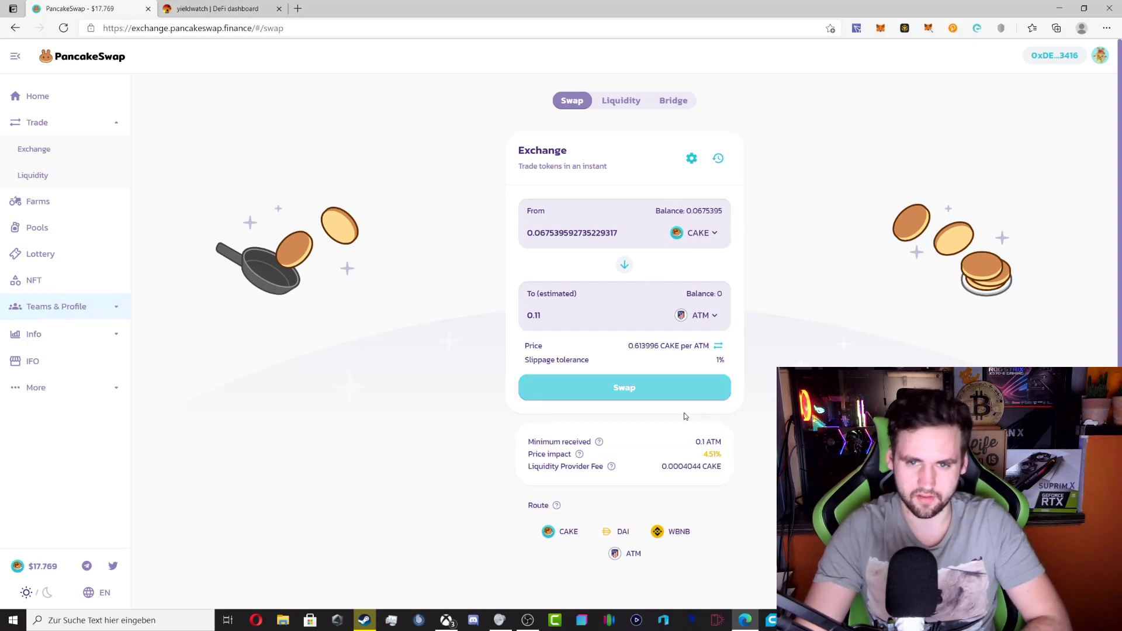
{"action": "left_click_drag", "start_coordinate": [701, 456], "coordinate": [723, 457]}
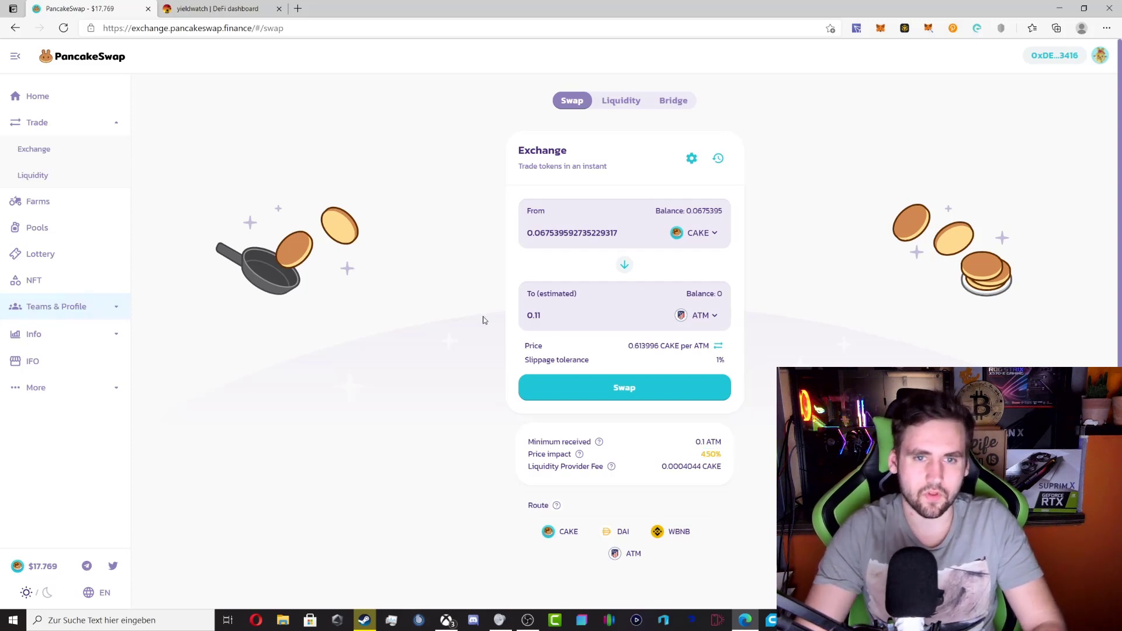
Look at the source token list without changing it, and reverse the swap direction between CAKE and ATM
{"action": "left_click", "coordinate": [698, 233]}
{"action": "left_click", "coordinate": [657, 106]}
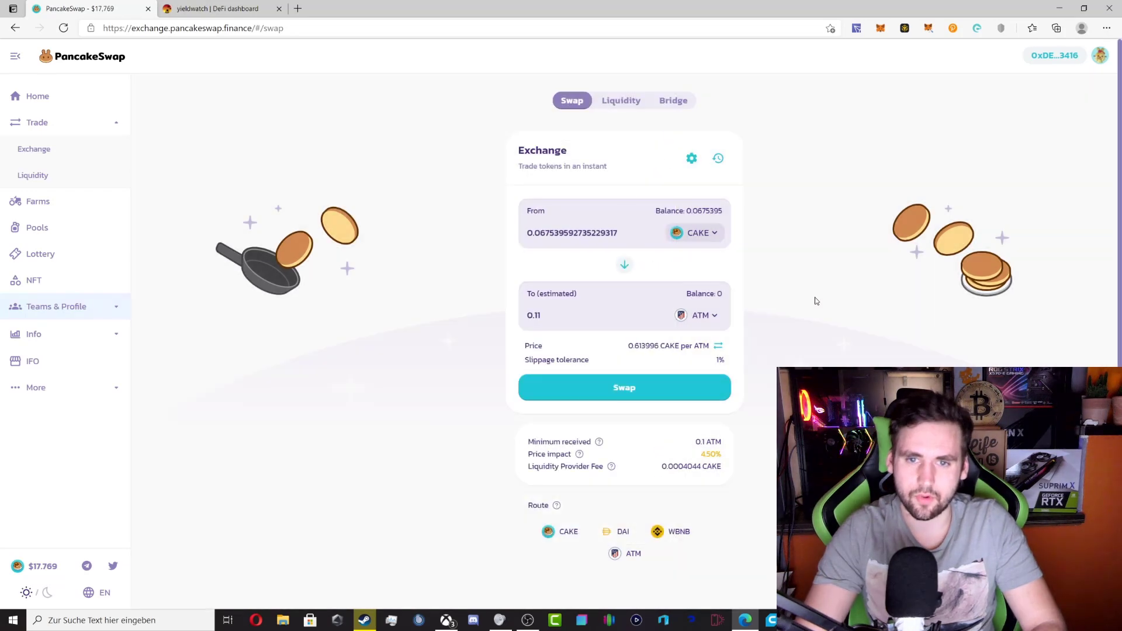
{"action": "left_click", "coordinate": [625, 264]}
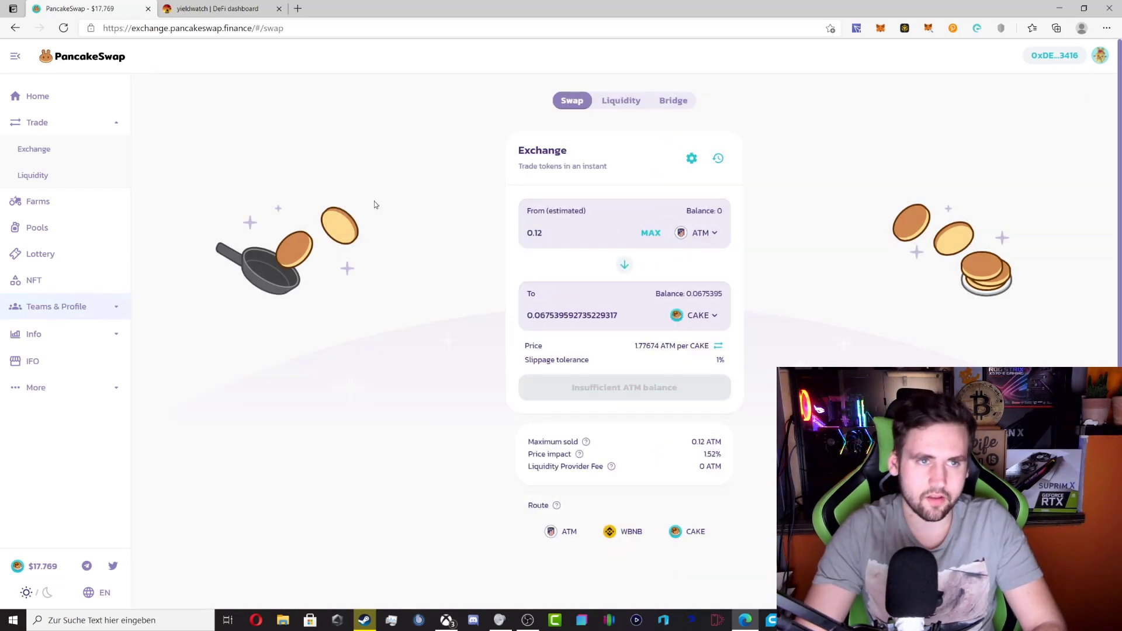
Open swamp.finance in a new tab, go to its Docs and close the app's own tab
{"action": "left_click", "coordinate": [298, 8]}
{"action": "type", "text": "swamp"}
{"action": "key", "text": "Return"}
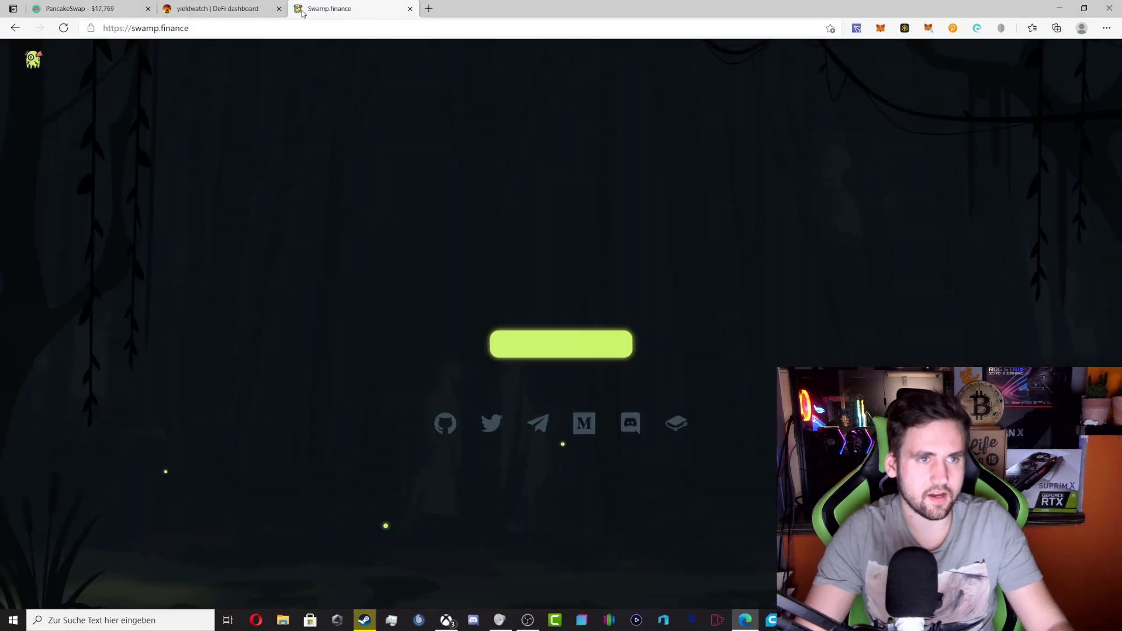
{"action": "left_click", "coordinate": [596, 348]}
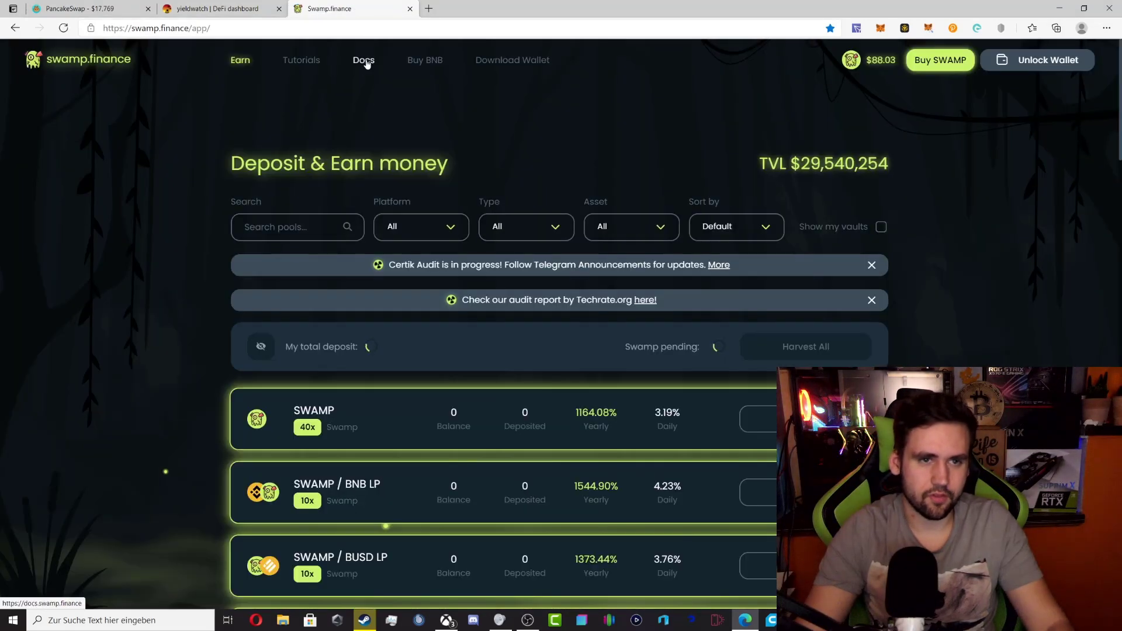
{"action": "left_click", "coordinate": [365, 61]}
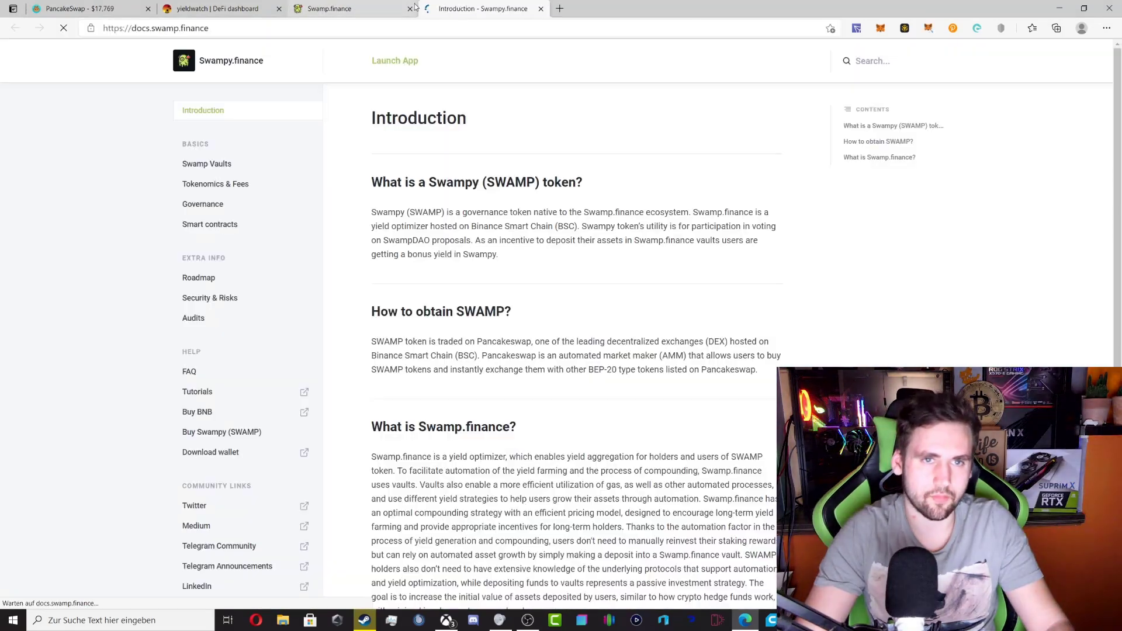
{"action": "left_click", "coordinate": [411, 10]}
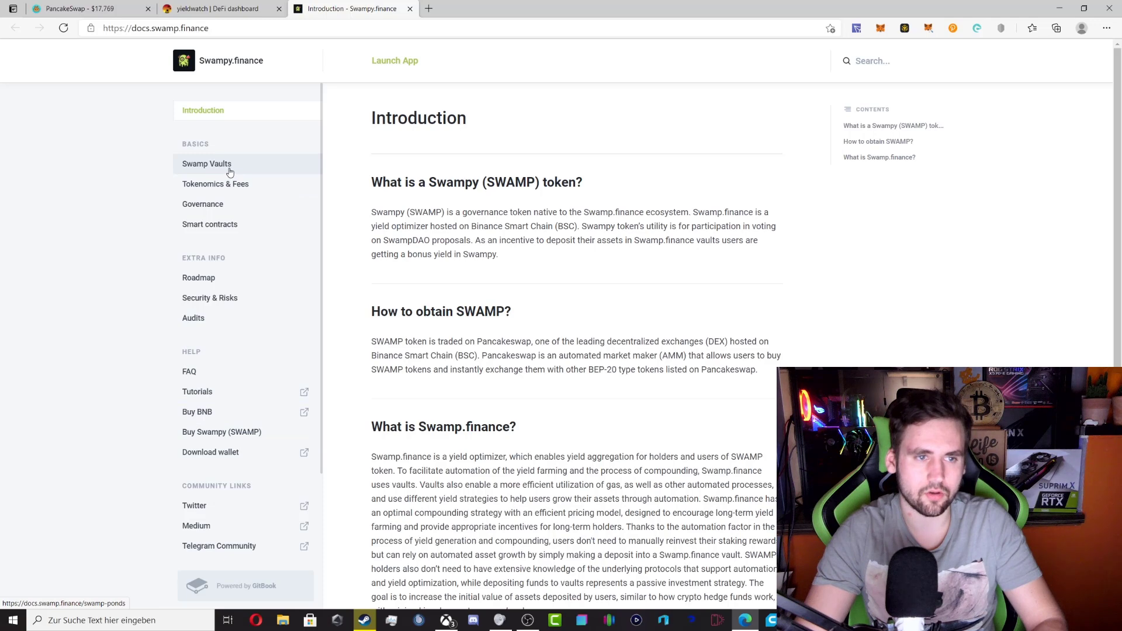
Copy the Swampy (SWAMP) token contract address from the Smart contracts page of the docs
{"action": "left_click", "coordinate": [210, 225]}
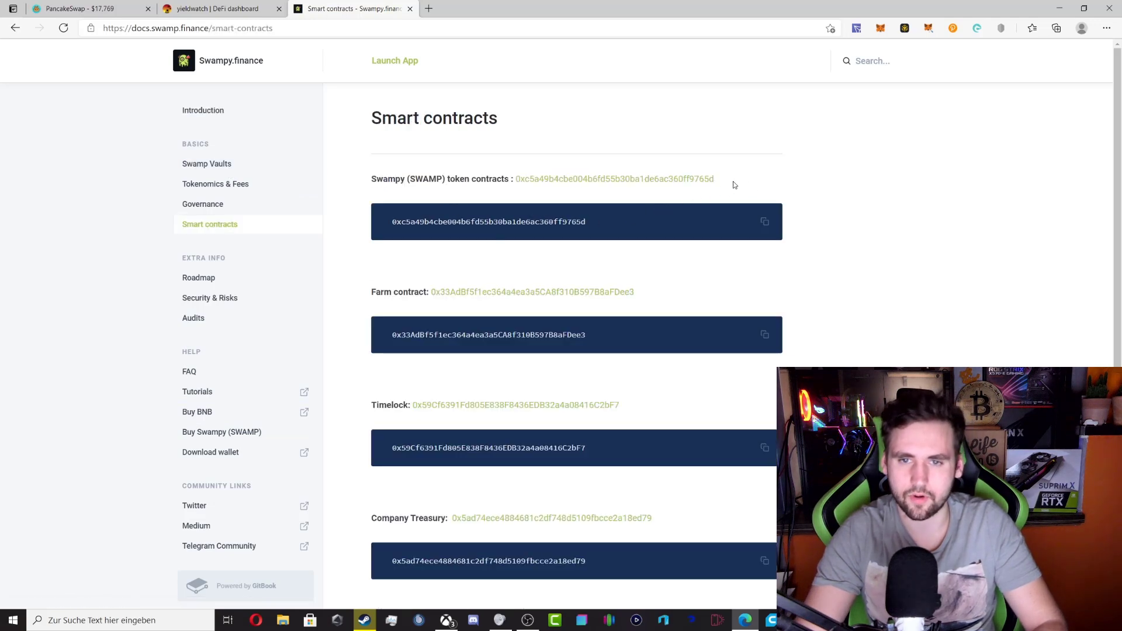
{"action": "left_click_drag", "start_coordinate": [391, 222], "coordinate": [762, 228]}
{"action": "left_click", "coordinate": [765, 222]}
Return to PancakeSwap and choose SWAMP as the token to swap from by searching for the copied contract address
{"action": "left_click", "coordinate": [87, 8]}
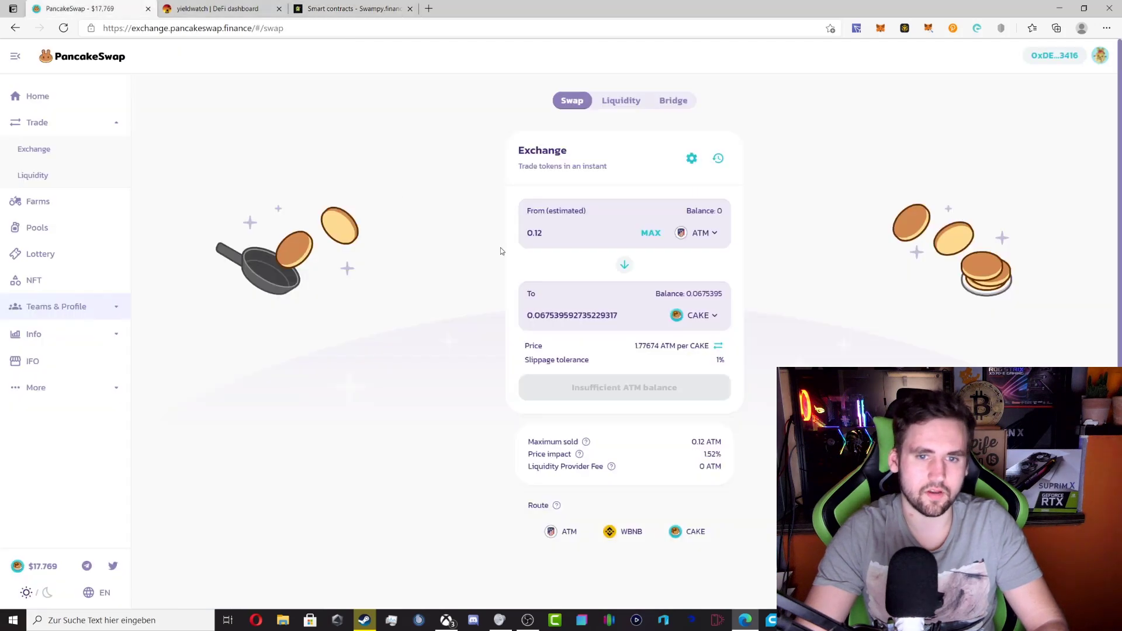
{"action": "left_click", "coordinate": [704, 233]}
{"action": "key", "text": "ctrl+v"}
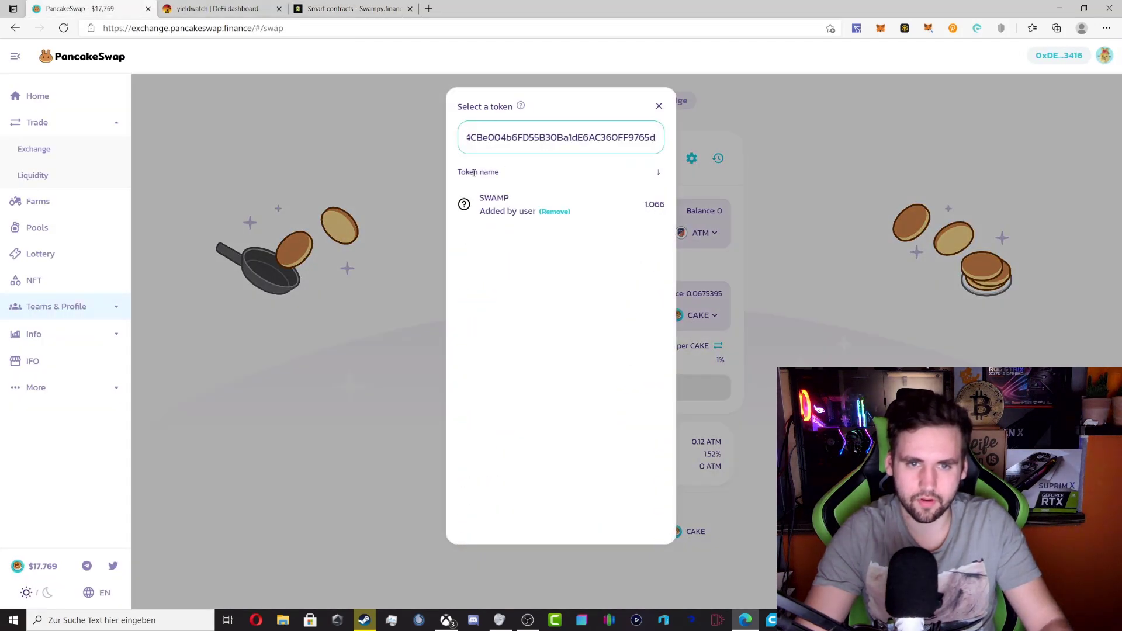
{"action": "left_click", "coordinate": [500, 203]}
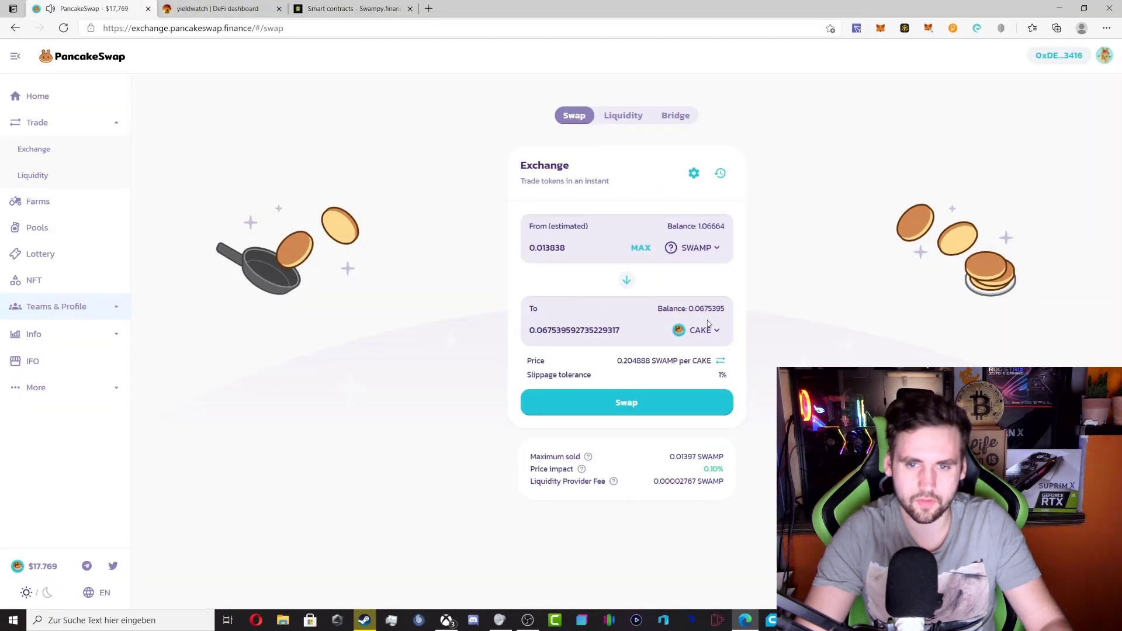
Choose BNB as the token to receive and set the SWAMP amount to the maximum balance
{"action": "left_click", "coordinate": [705, 325]}
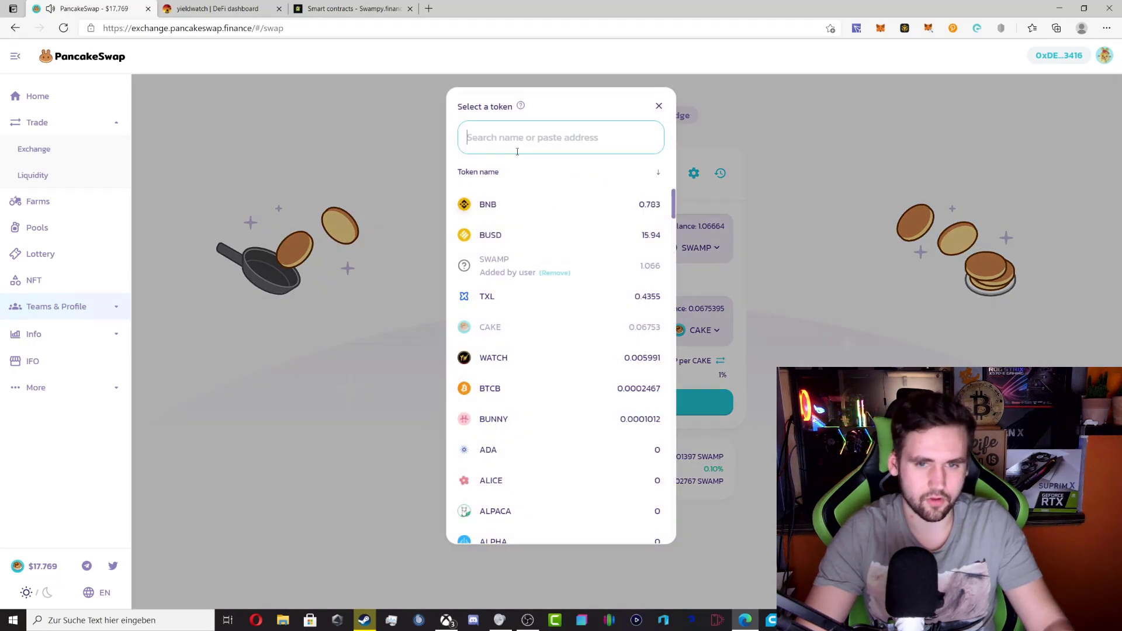
{"action": "left_click", "coordinate": [500, 202]}
{"action": "left_click", "coordinate": [645, 250]}
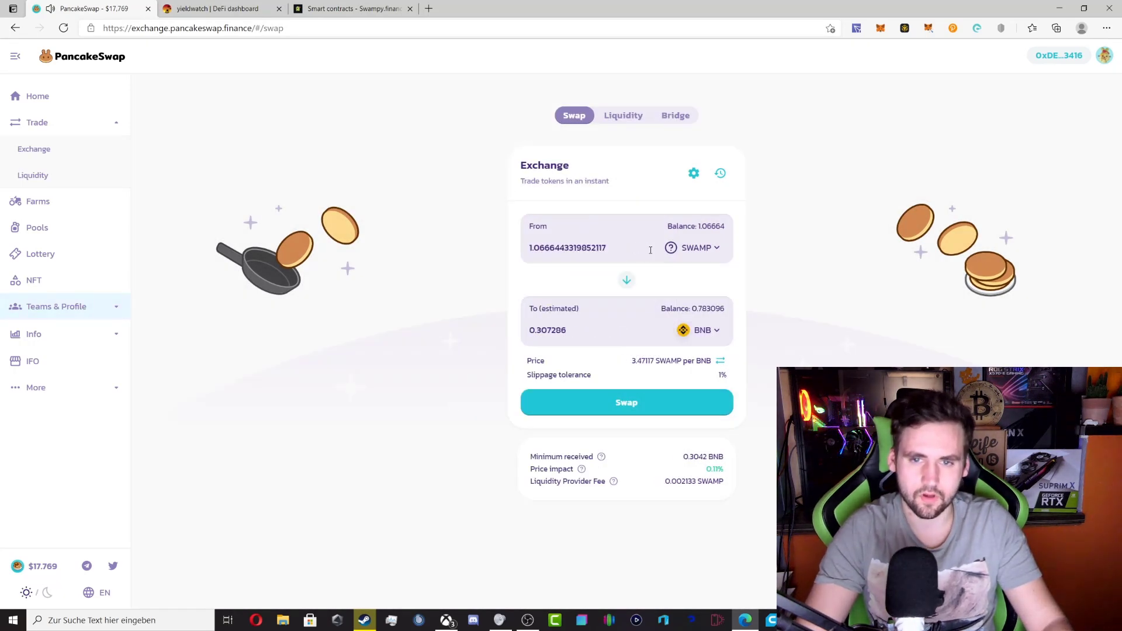
Start the SWAMP to BNB swap and review its amount, price impact and liquidity provider fee
{"action": "left_click", "coordinate": [672, 402]}
{"action": "left_click_drag", "start_coordinate": [480, 238], "coordinate": [516, 239]}
{"action": "left_click", "coordinate": [515, 240]}
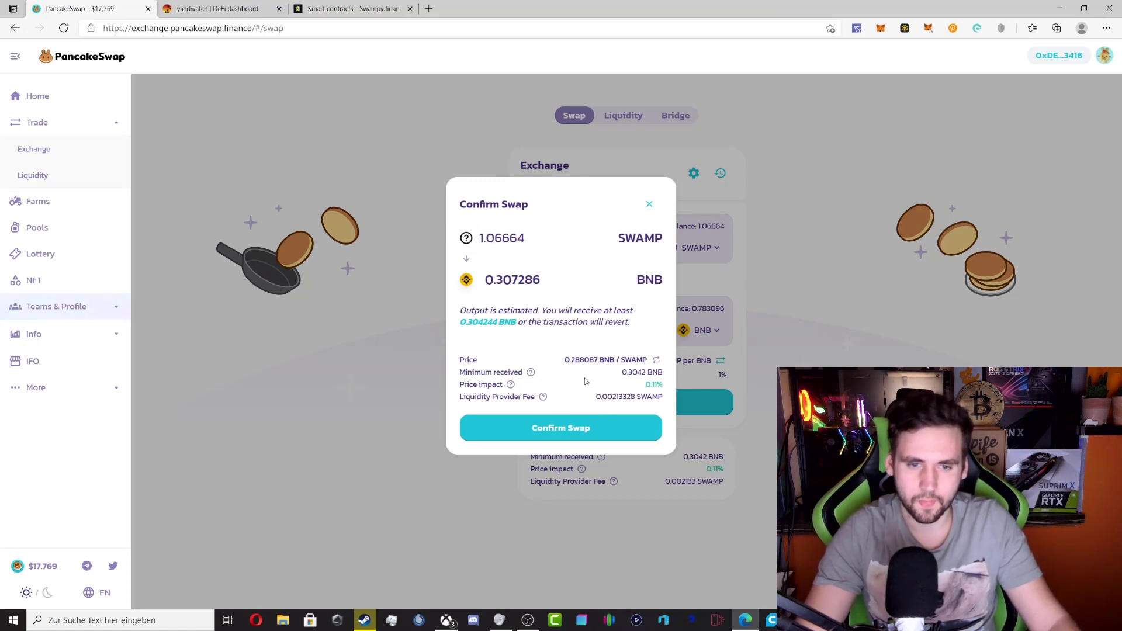
{"action": "left_click_drag", "start_coordinate": [593, 390], "coordinate": [659, 385]}
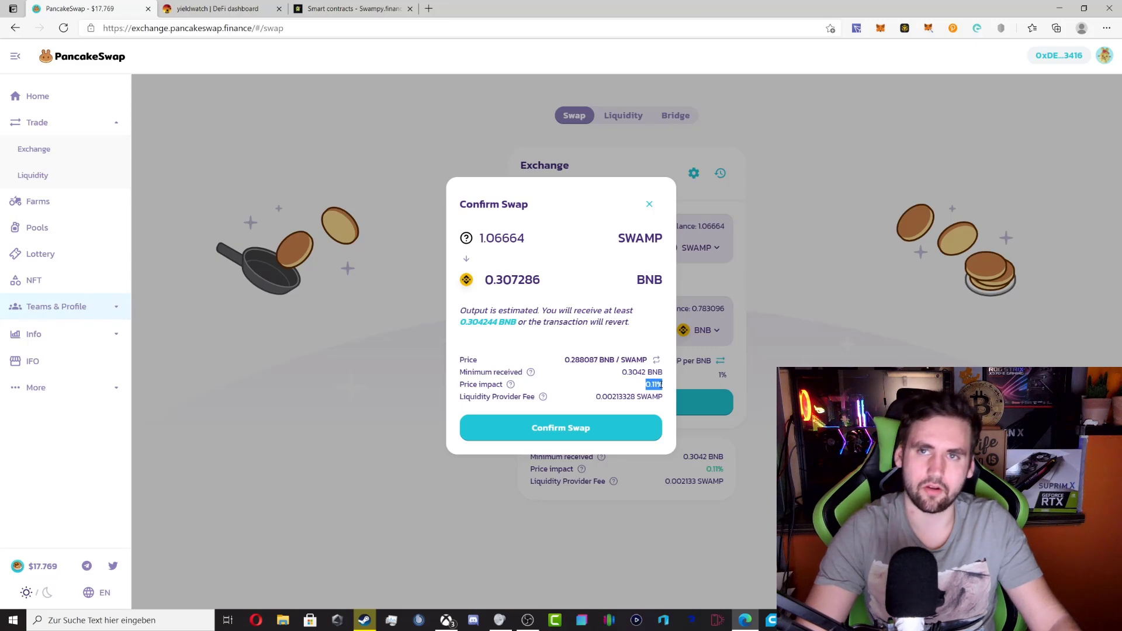
{"action": "left_click", "coordinate": [648, 388]}
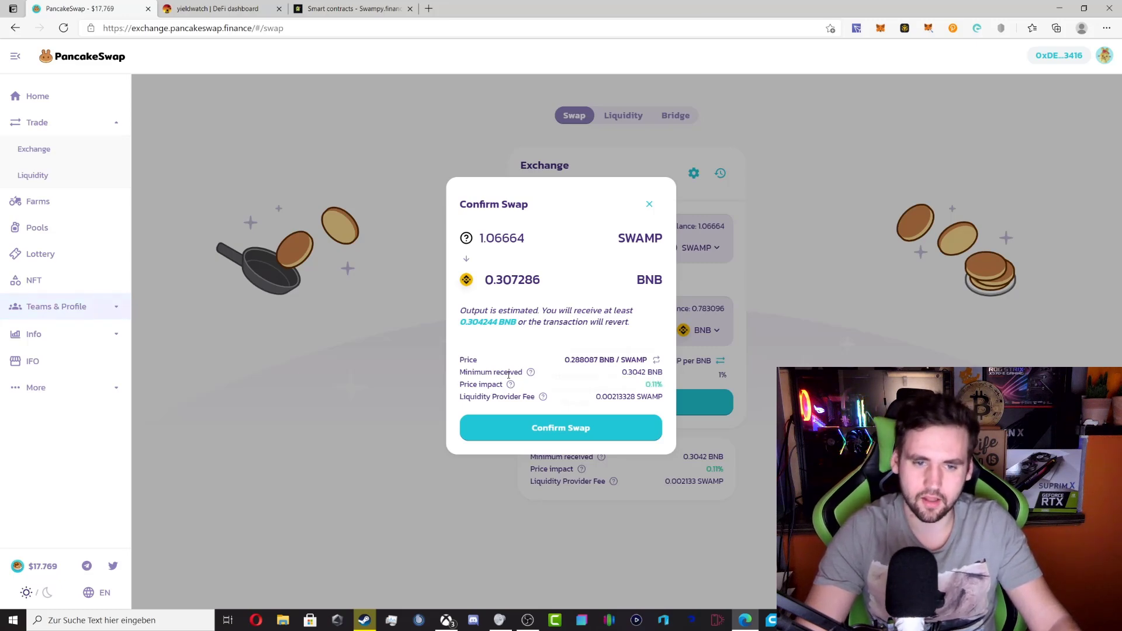
{"action": "left_click_drag", "start_coordinate": [587, 398], "coordinate": [641, 398]}
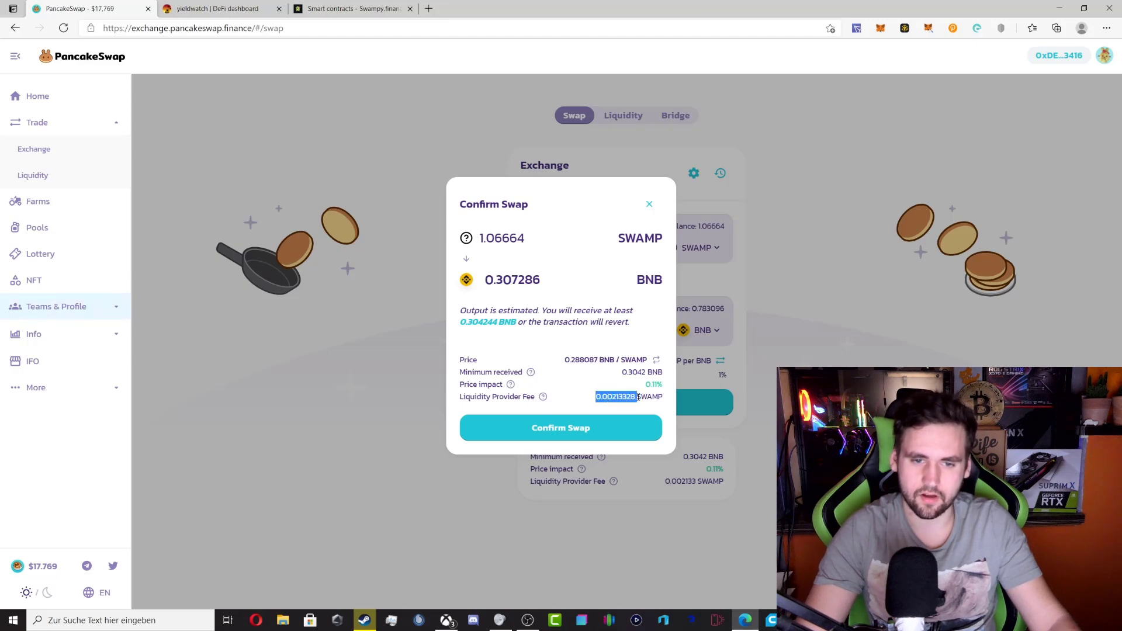
Confirm the SWAMP to BNB swap and approve the transaction in the MetaMask notification
{"action": "left_click", "coordinate": [583, 417]}
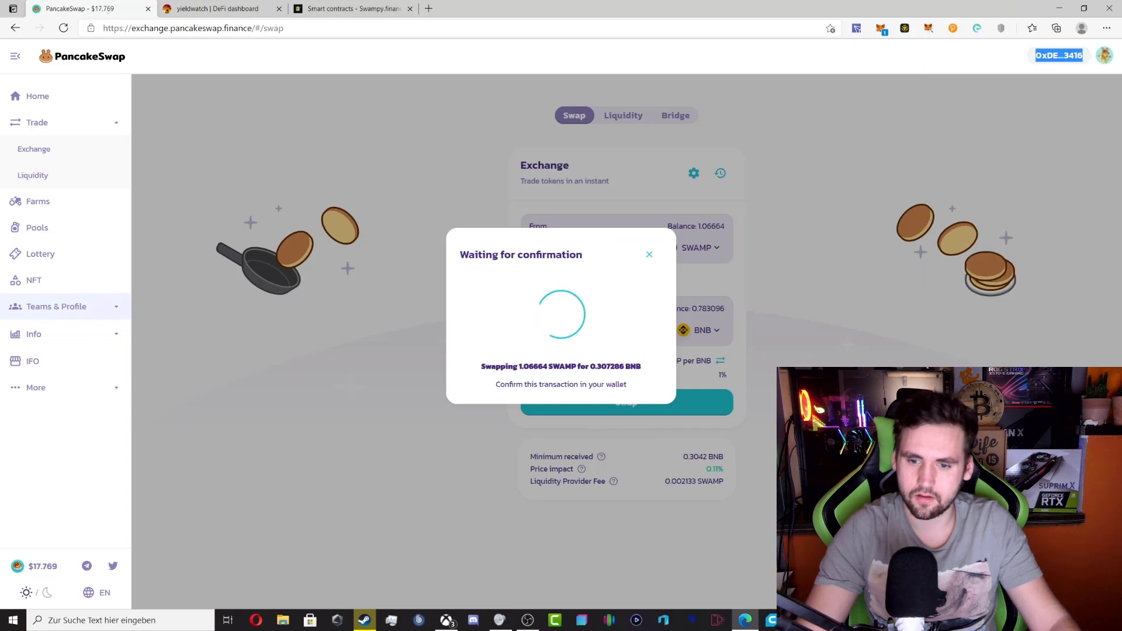
{"action": "left_click_drag", "start_coordinate": [1017, 13], "coordinate": [874, 134]}
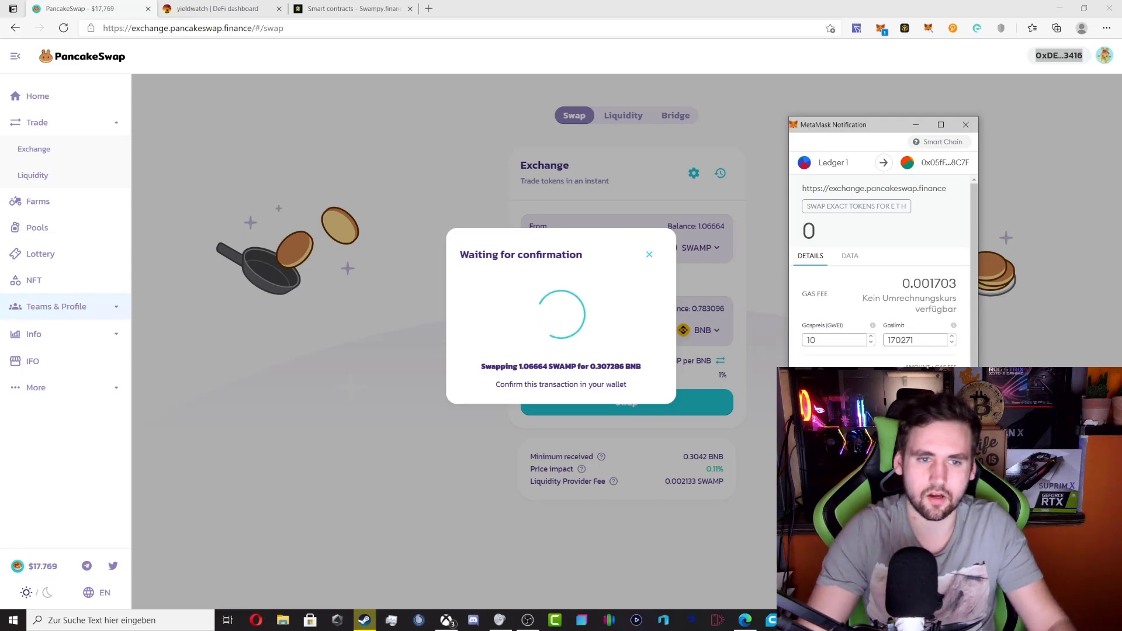
{"action": "scroll", "coordinate": [880, 263], "scroll_direction": "down", "scroll_amount": 1}
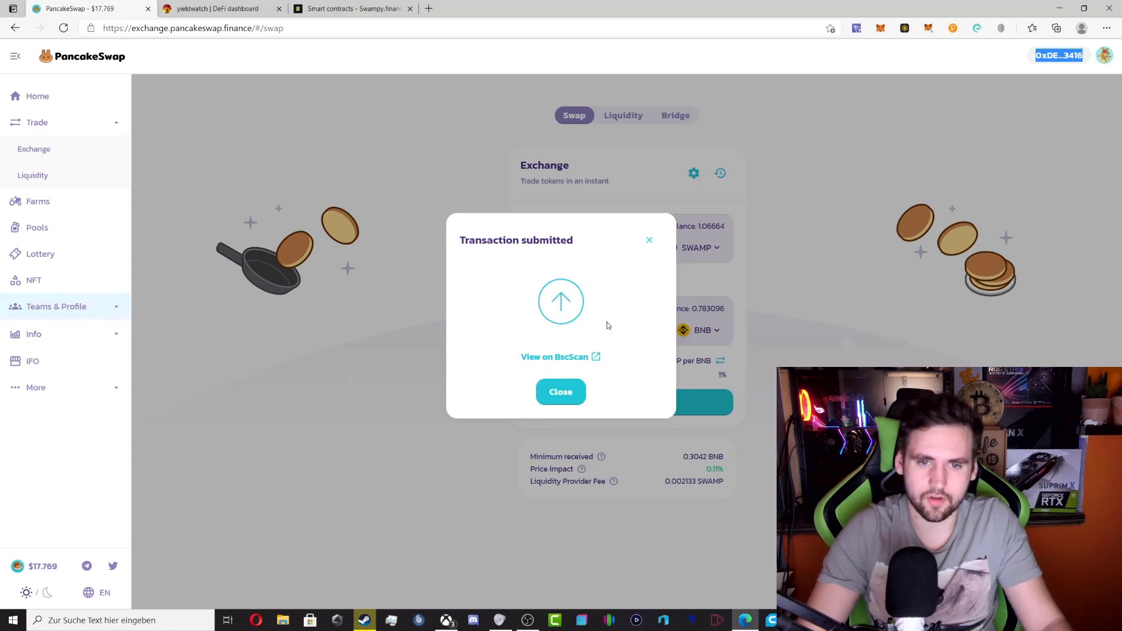
View the swap transaction on BscScan, refresh its status and compare the dollar values of the transferred tokens
{"action": "left_click", "coordinate": [557, 358]}
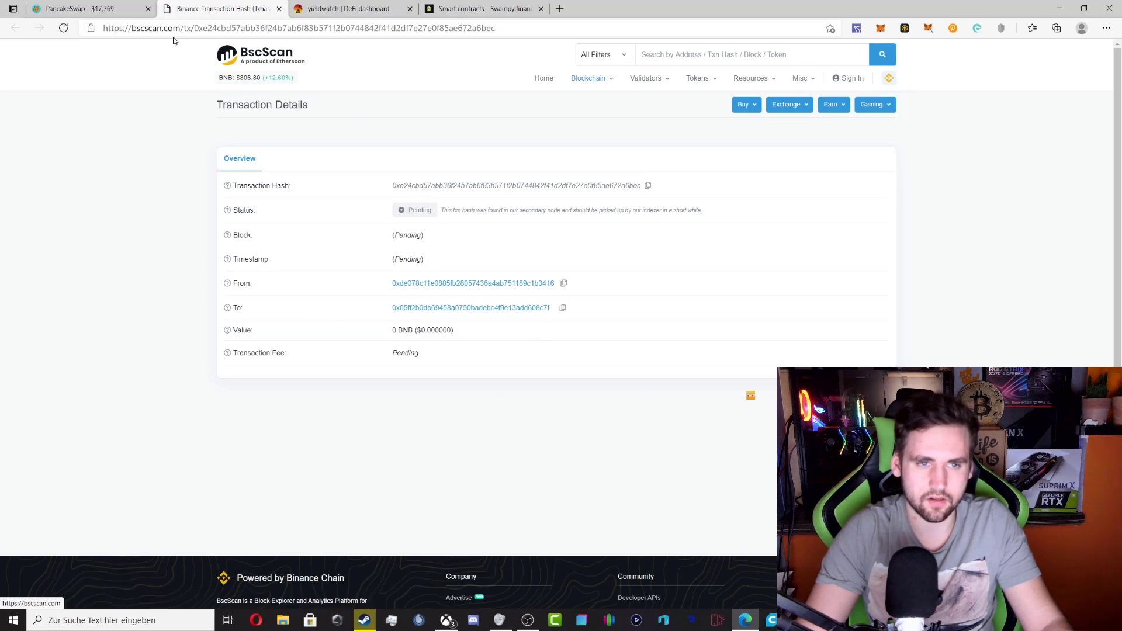
{"action": "left_click", "coordinate": [63, 30]}
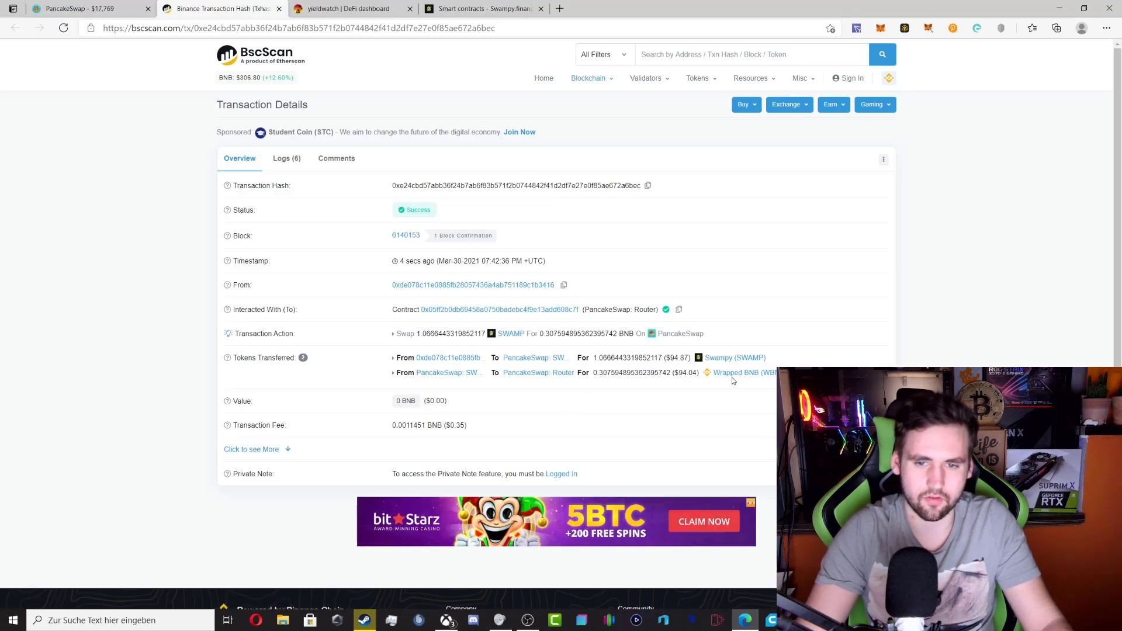
{"action": "left_click_drag", "start_coordinate": [666, 358], "coordinate": [688, 359]}
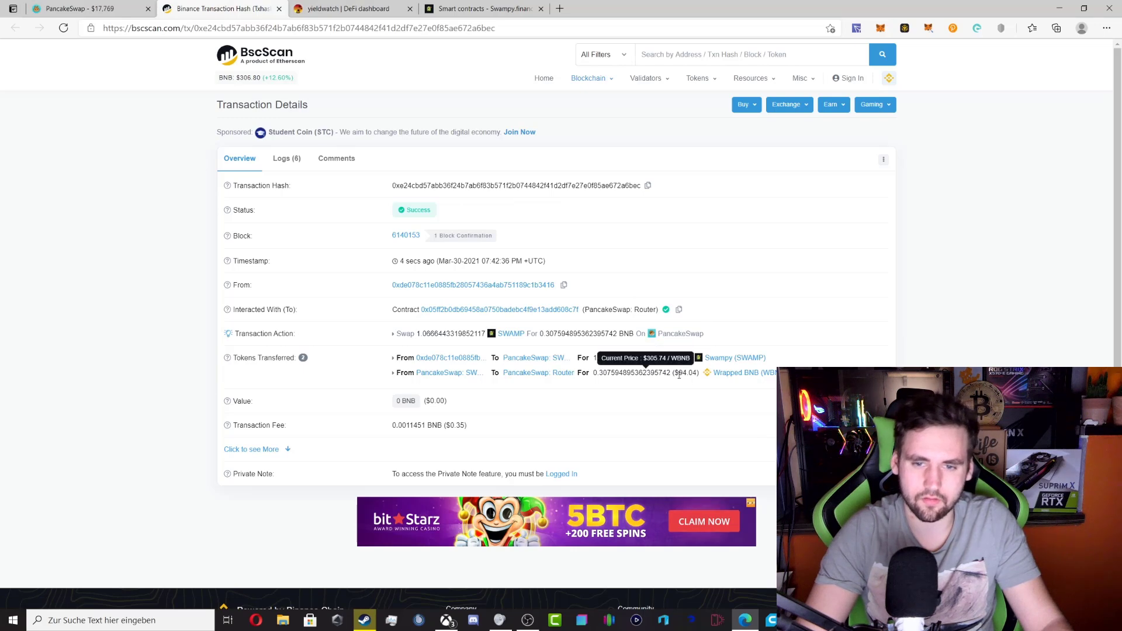
{"action": "left_click", "coordinate": [692, 396]}
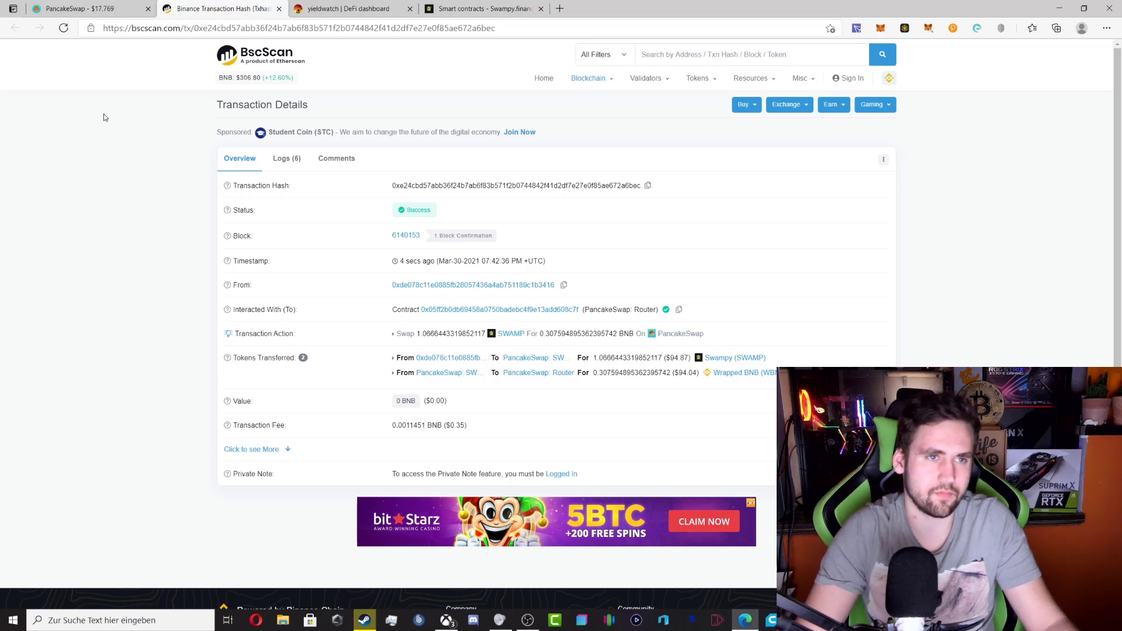
Return to PancakeSwap, dismiss the submitted-transaction dialog and examine the live Farms list, starting with CAKE-BNB
{"action": "left_click", "coordinate": [101, 6]}
{"action": "left_click", "coordinate": [309, 319]}
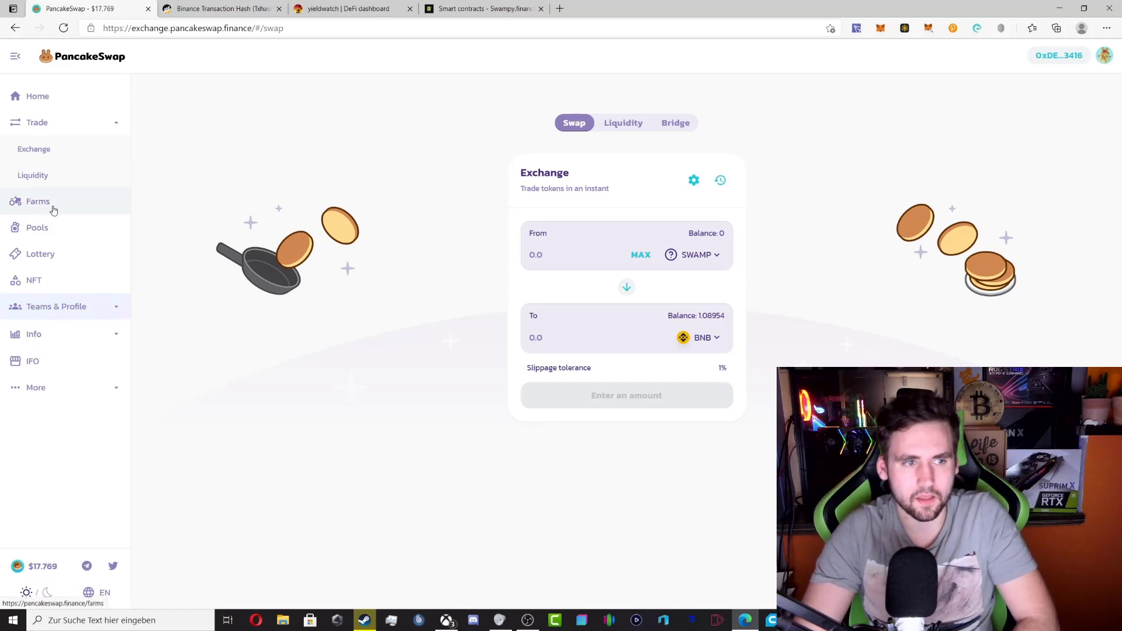
{"action": "left_click", "coordinate": [55, 209]}
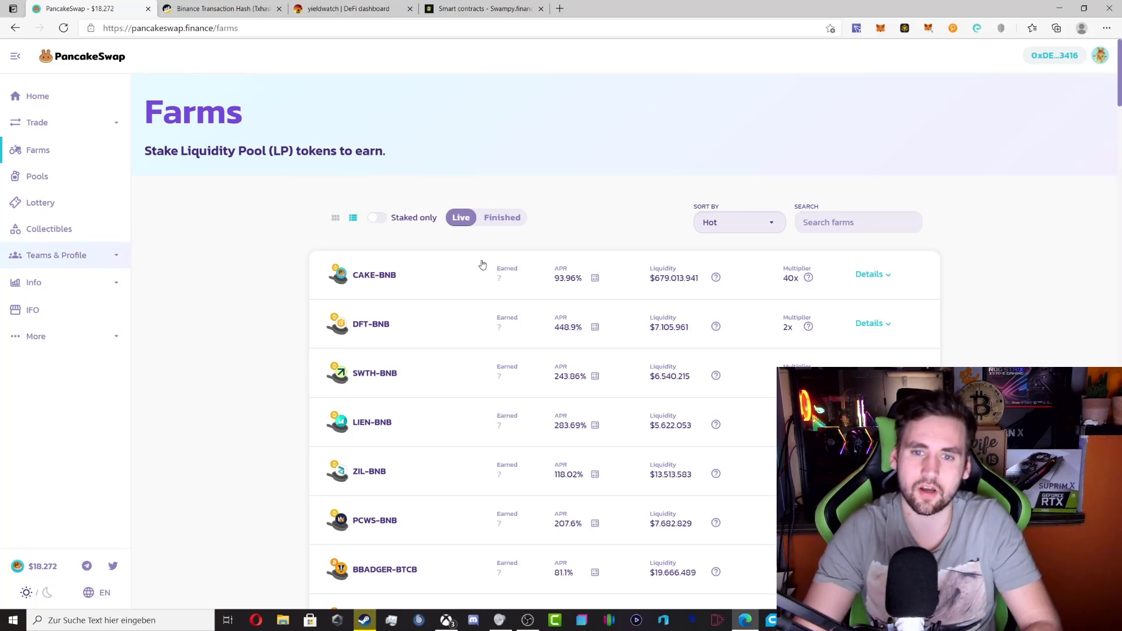
{"action": "scroll", "coordinate": [553, 266], "scroll_direction": "down", "scroll_amount": 2}
{"action": "double_click", "coordinate": [404, 160]}
{"action": "left_click", "coordinate": [406, 161]}
{"action": "left_click", "coordinate": [409, 162]}
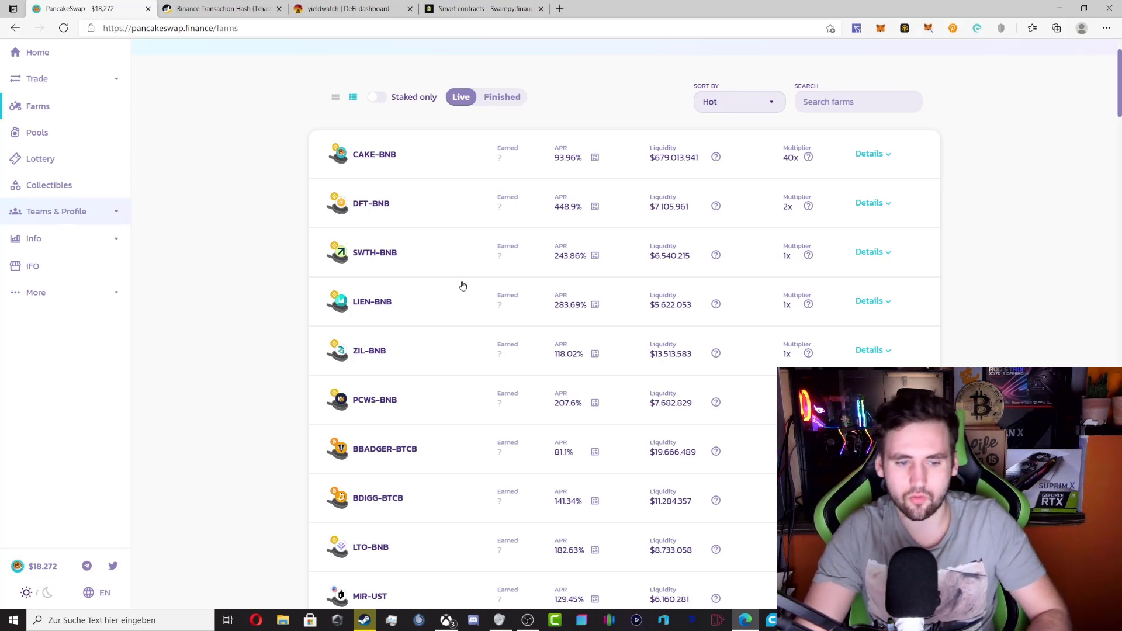
Browse the live farms list, expand the LTO-BNB farm's details to view them, and collapse them again
{"action": "scroll", "coordinate": [461, 283], "scroll_direction": "down", "scroll_amount": 2}
{"action": "scroll", "coordinate": [408, 501], "scroll_direction": "down", "scroll_amount": 3}
{"action": "left_click_drag", "start_coordinate": [388, 338], "coordinate": [373, 349]}
{"action": "left_click", "coordinate": [374, 349]}
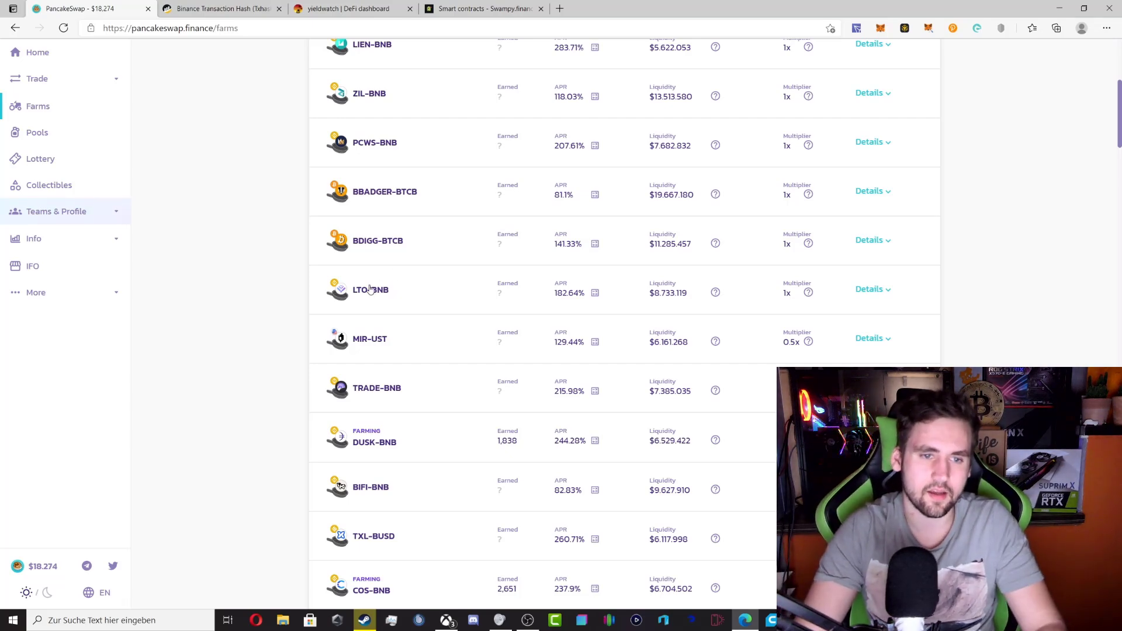
{"action": "left_click_drag", "start_coordinate": [367, 291], "coordinate": [387, 295]}
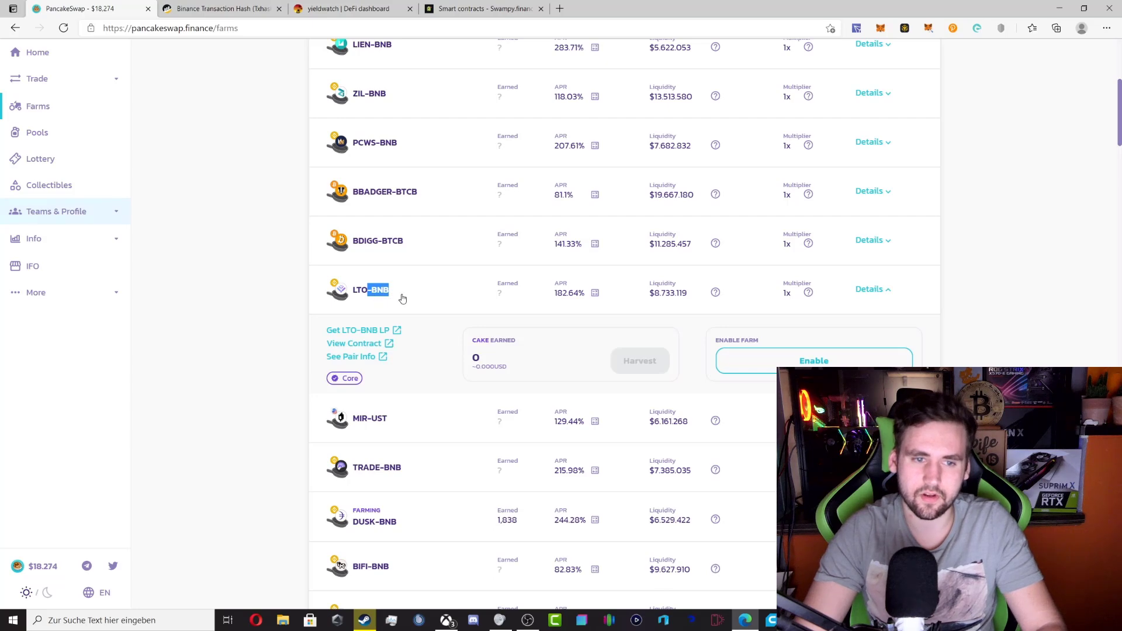
{"action": "left_click", "coordinate": [386, 294]}
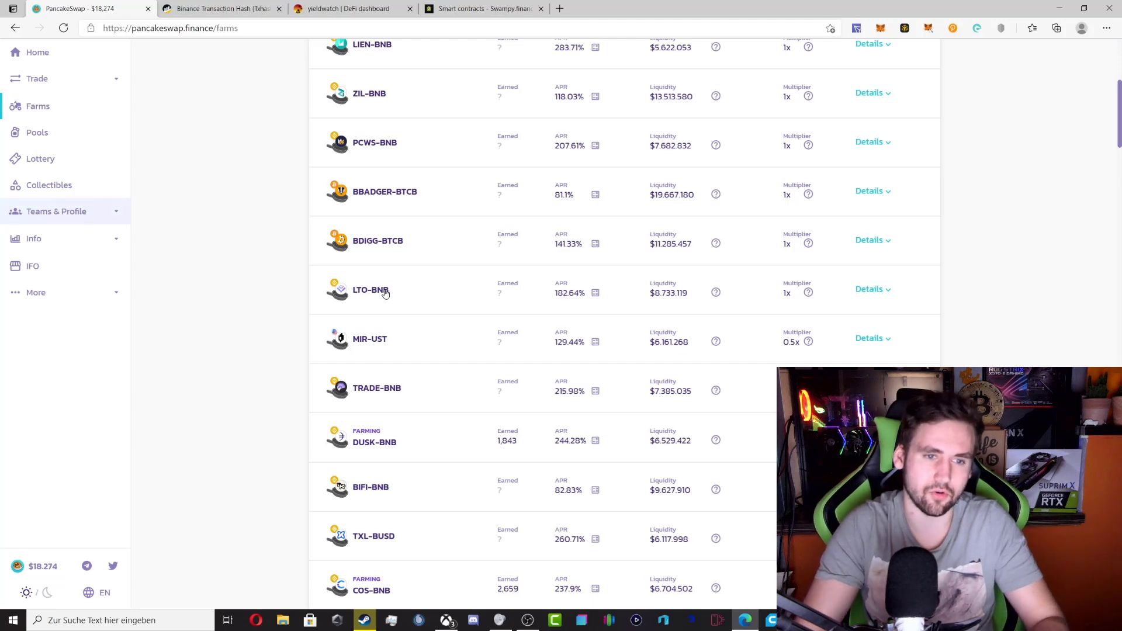
Look through the farms list for farms already in use and filter it to staked farms only
{"action": "scroll", "coordinate": [419, 384], "scroll_direction": "down", "scroll_amount": 2}
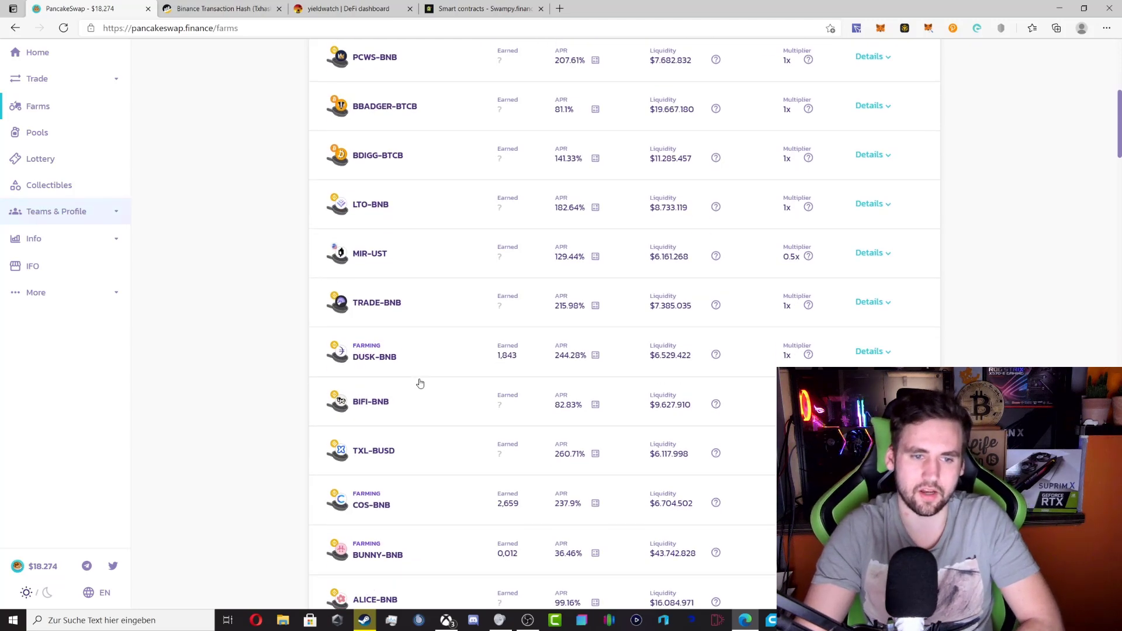
{"action": "scroll", "coordinate": [400, 347], "scroll_direction": "up", "scroll_amount": 4}
{"action": "scroll", "coordinate": [399, 348], "scroll_direction": "up", "scroll_amount": 4}
{"action": "scroll", "coordinate": [401, 348], "scroll_direction": "down", "scroll_amount": 10}
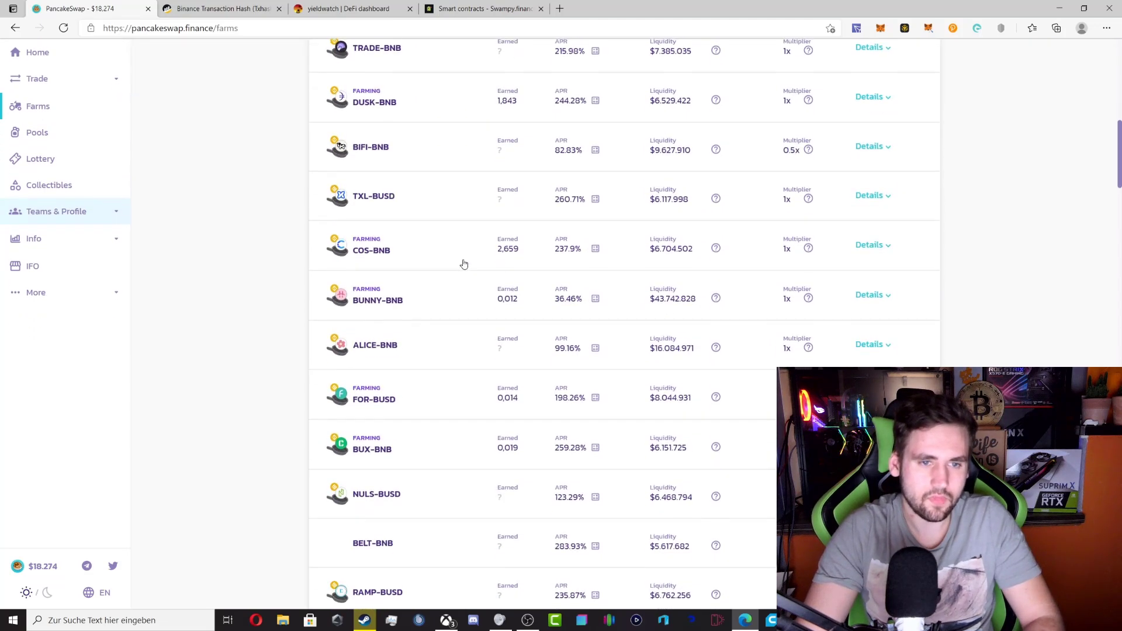
{"action": "scroll", "coordinate": [477, 258], "scroll_direction": "up", "scroll_amount": 7}
{"action": "scroll", "coordinate": [450, 296], "scroll_direction": "up", "scroll_amount": 5}
{"action": "left_click", "coordinate": [377, 217]}
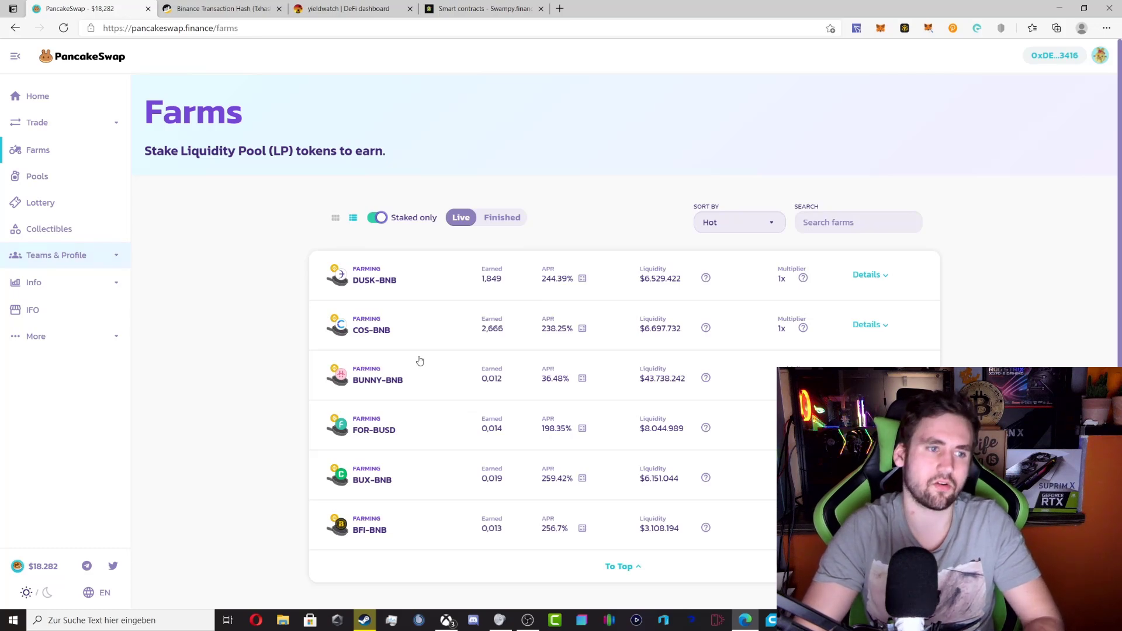
Switch to the yieldwatch dashboard, reload the wallet's data and examine its net worth
{"action": "left_click", "coordinate": [362, 8]}
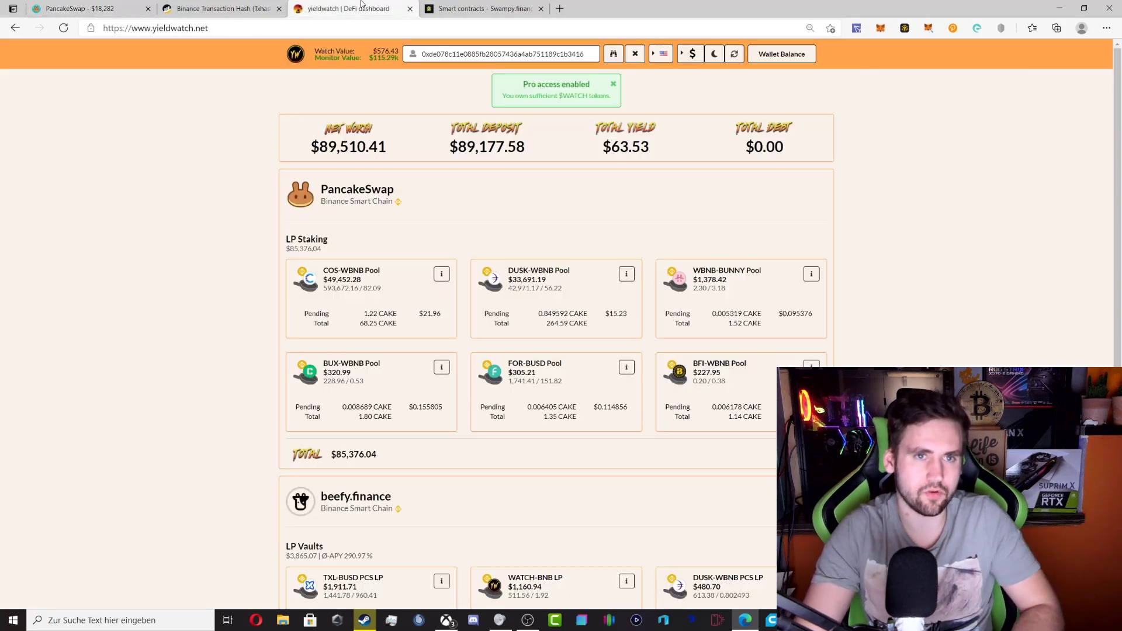
{"action": "scroll", "coordinate": [194, 219], "scroll_direction": "down", "scroll_amount": 1}
{"action": "scroll", "coordinate": [194, 219], "scroll_direction": "up", "scroll_amount": 1}
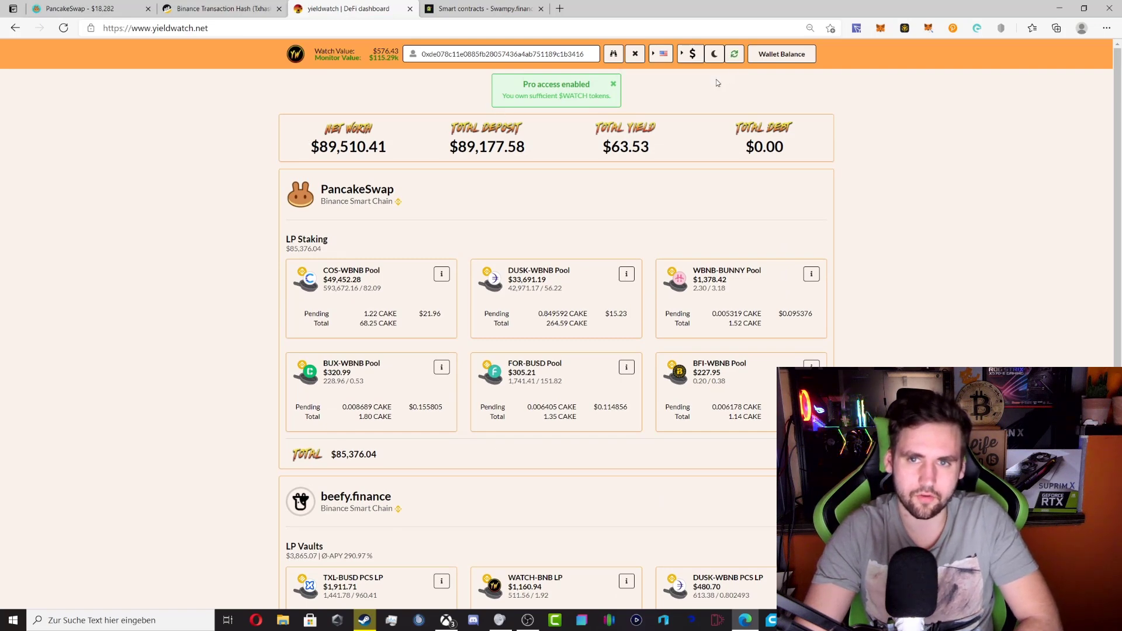
{"action": "left_click", "coordinate": [614, 57]}
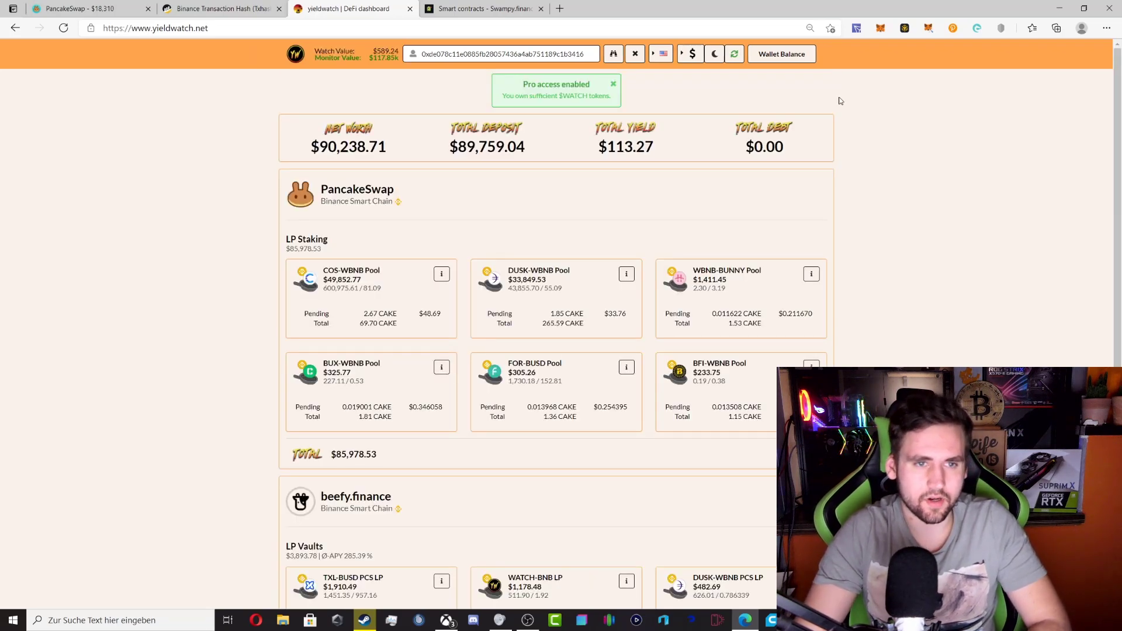
{"action": "left_click_drag", "start_coordinate": [303, 146], "coordinate": [395, 150]}
{"action": "left_click", "coordinate": [399, 151]}
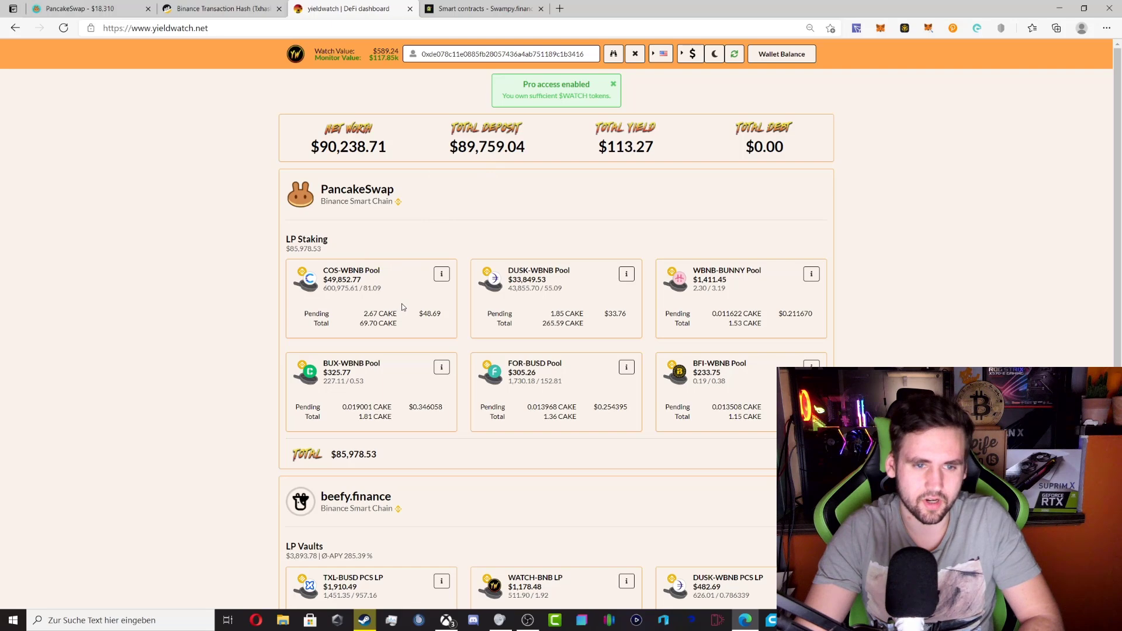
Open the DUSK-WBNB pool's LP transactions, expand Session #1 and examine the fiat values of its deposits
{"action": "left_click_drag", "start_coordinate": [510, 273], "coordinate": [564, 285]}
{"action": "left_click", "coordinate": [627, 274]}
{"action": "left_click", "coordinate": [390, 197]}
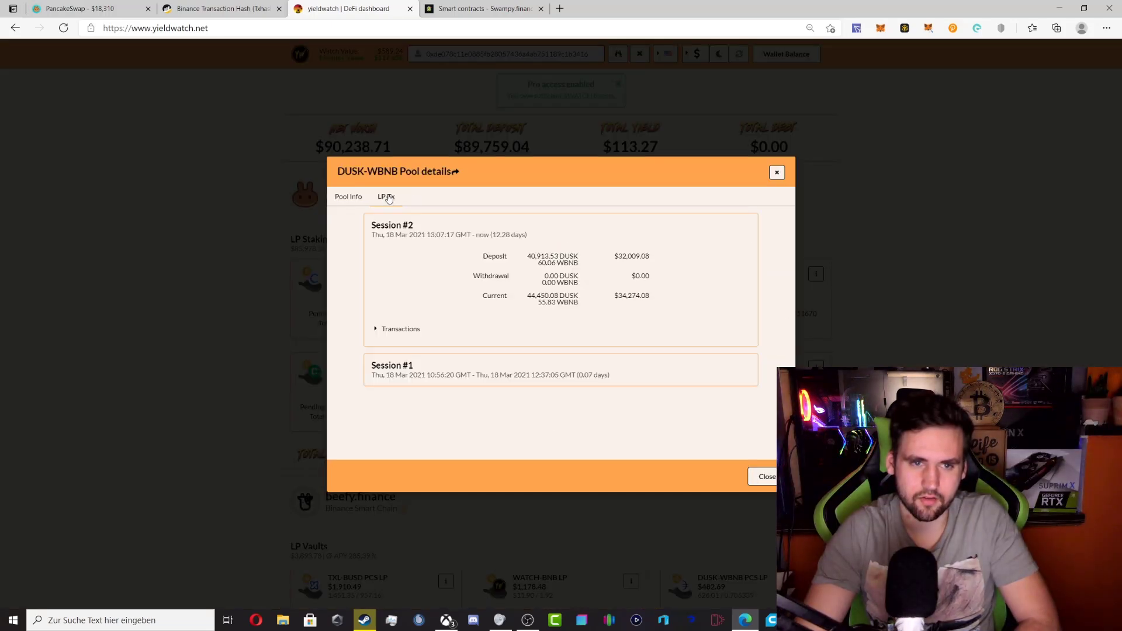
{"action": "scroll", "coordinate": [411, 366], "scroll_direction": "down", "scroll_amount": 1}
{"action": "left_click", "coordinate": [397, 428]}
{"action": "scroll", "coordinate": [446, 374], "scroll_direction": "down", "scroll_amount": 2}
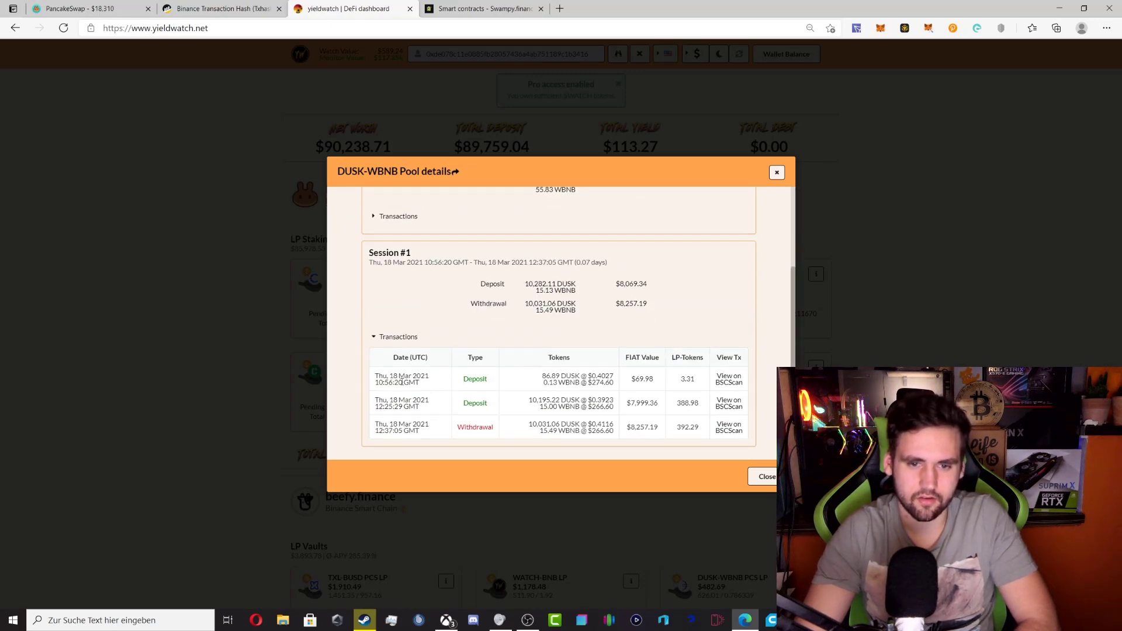
{"action": "left_click_drag", "start_coordinate": [519, 399], "coordinate": [653, 379]}
{"action": "left_click", "coordinate": [616, 409]}
{"action": "left_click", "coordinate": [666, 402]}
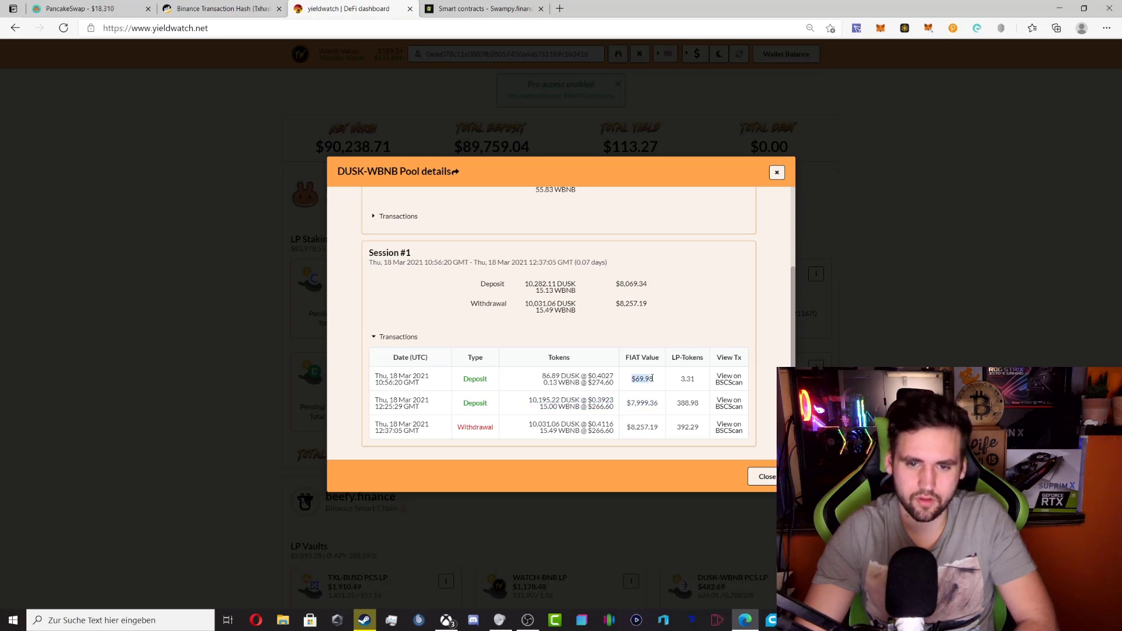
Compare the fiat values of the two Session #2 deposits with the Session #1 transactions
{"action": "scroll", "coordinate": [653, 379], "scroll_direction": "up", "scroll_amount": 4}
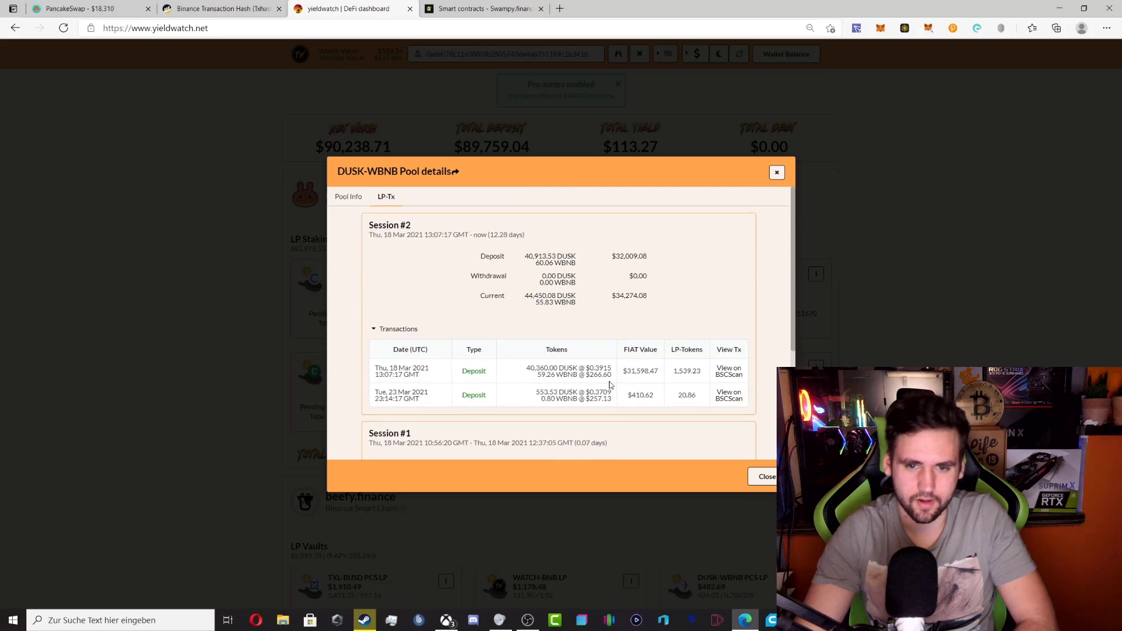
{"action": "left_click_drag", "start_coordinate": [621, 370], "coordinate": [666, 372]}
{"action": "scroll", "coordinate": [648, 335], "scroll_direction": "down", "scroll_amount": 2}
{"action": "left_click_drag", "start_coordinate": [626, 311], "coordinate": [654, 312]}
{"action": "scroll", "coordinate": [654, 350], "scroll_direction": "down", "scroll_amount": 2}
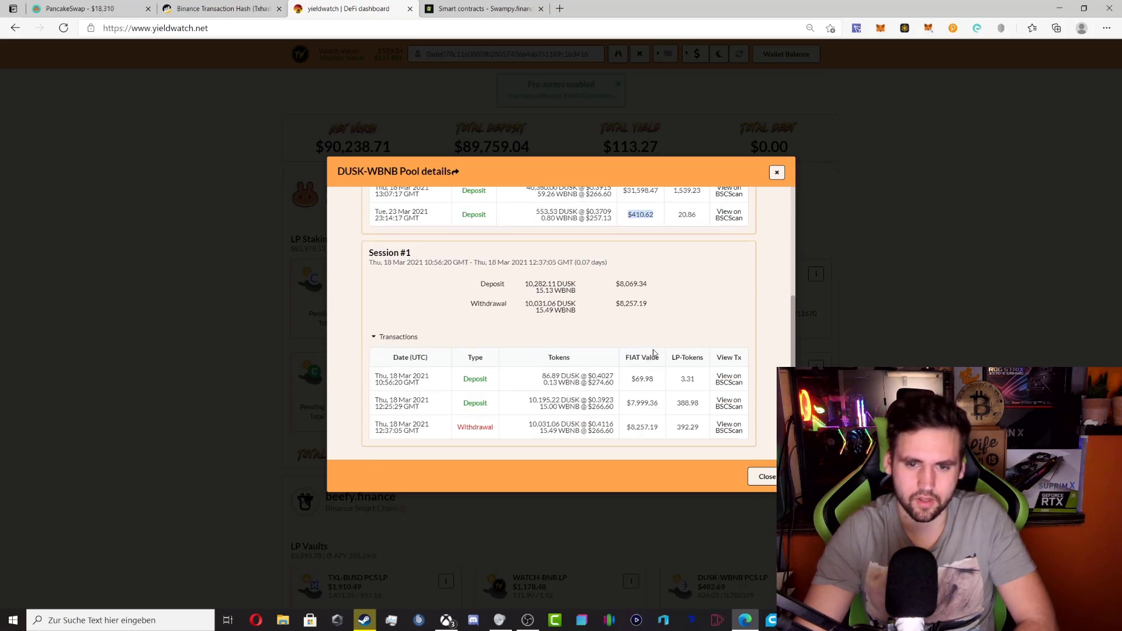
{"action": "scroll", "coordinate": [653, 354], "scroll_direction": "up", "scroll_amount": 3}
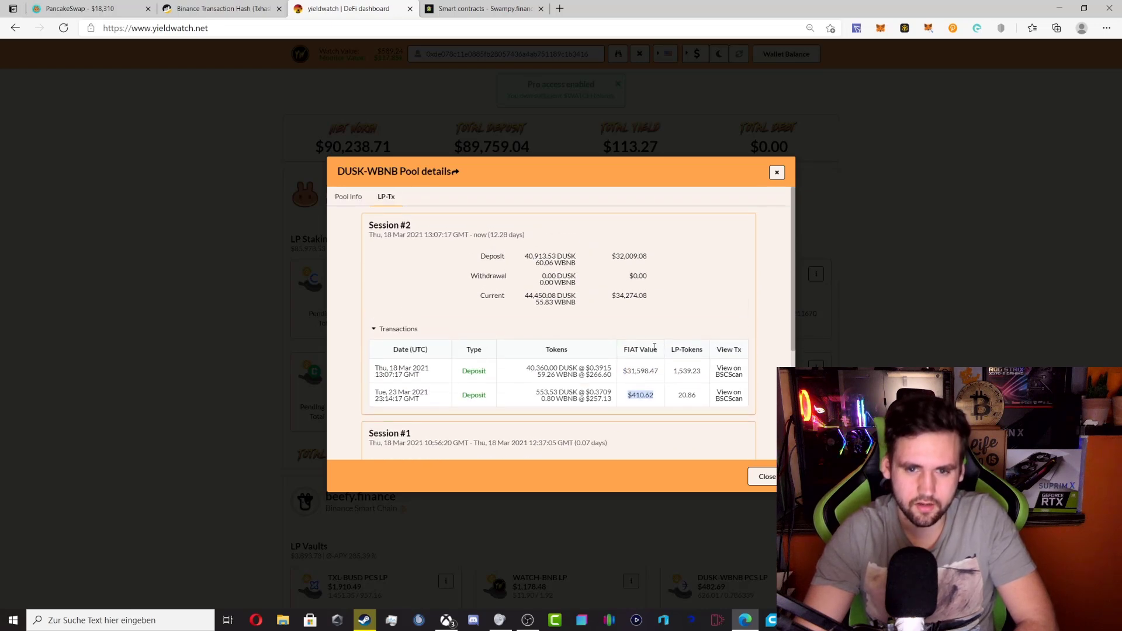
{"action": "left_click_drag", "start_coordinate": [623, 371], "coordinate": [653, 396]}
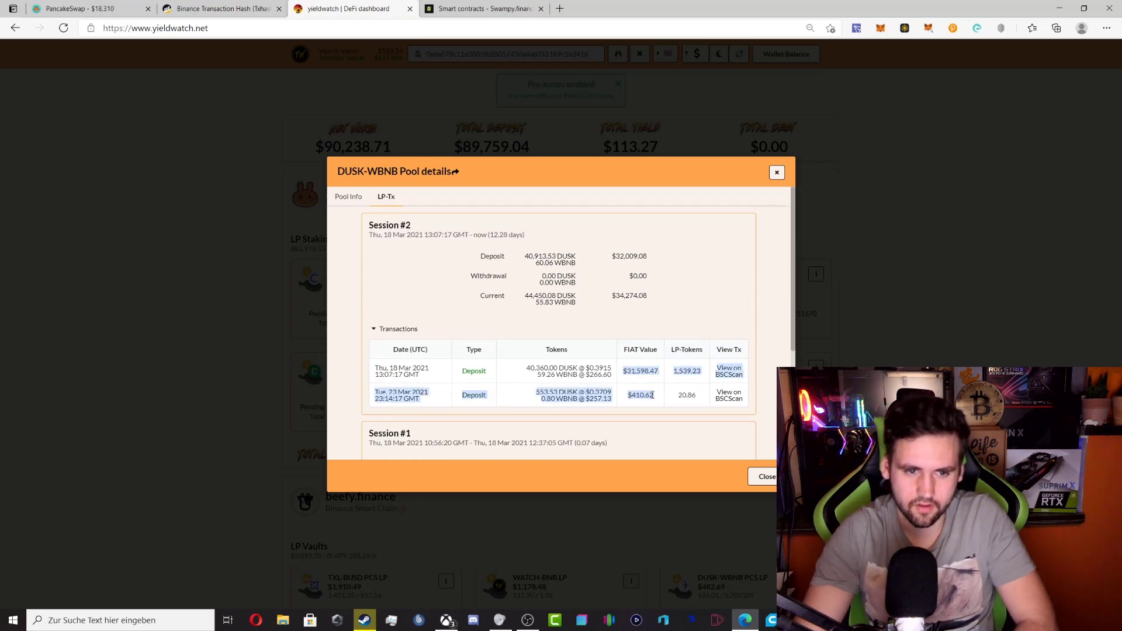
Examine the token amounts and prices of the Session #1 deposits and withdrawal
{"action": "scroll", "coordinate": [653, 397], "scroll_direction": "down", "scroll_amount": 3}
{"action": "left_click_drag", "start_coordinate": [541, 376], "coordinate": [612, 414]}
{"action": "left_click_drag", "start_coordinate": [529, 420], "coordinate": [616, 434]}
{"action": "left_click", "coordinate": [615, 435]}
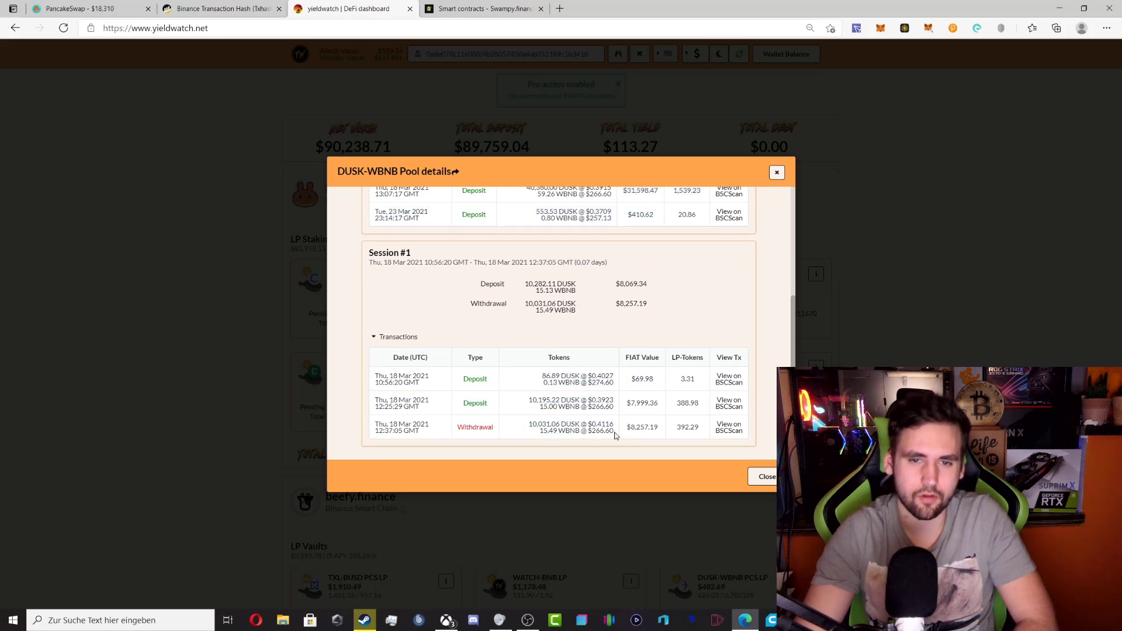
Return to Session #2 and compare its deposits' fiat values with the position's current value
{"action": "scroll", "coordinate": [594, 296], "scroll_direction": "up", "scroll_amount": 2}
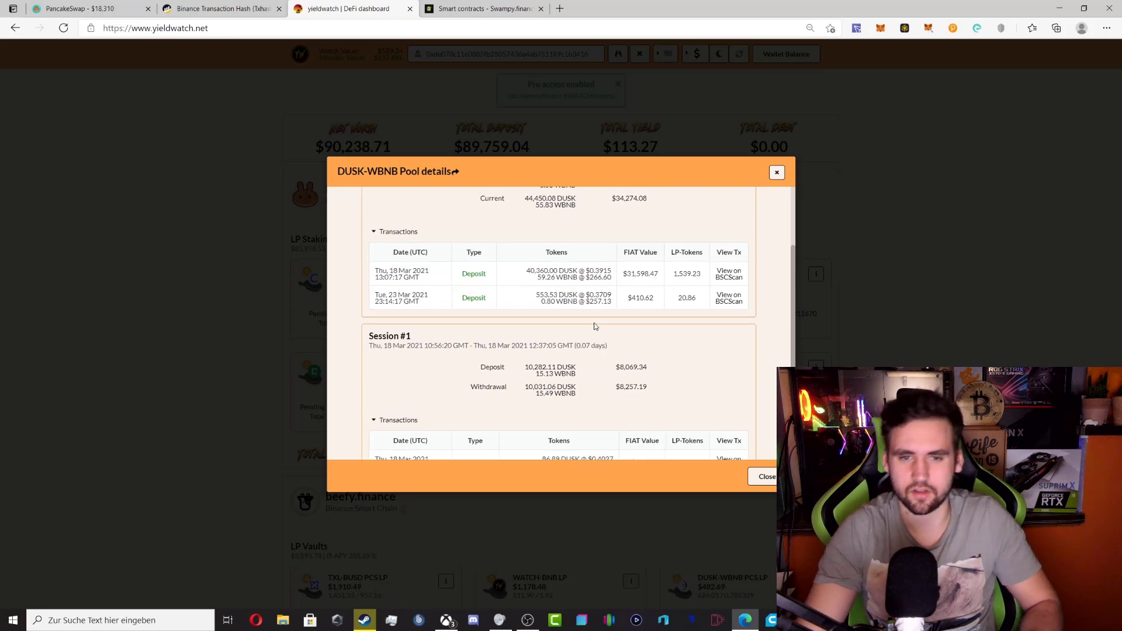
{"action": "scroll", "coordinate": [595, 327], "scroll_direction": "up", "scroll_amount": 2}
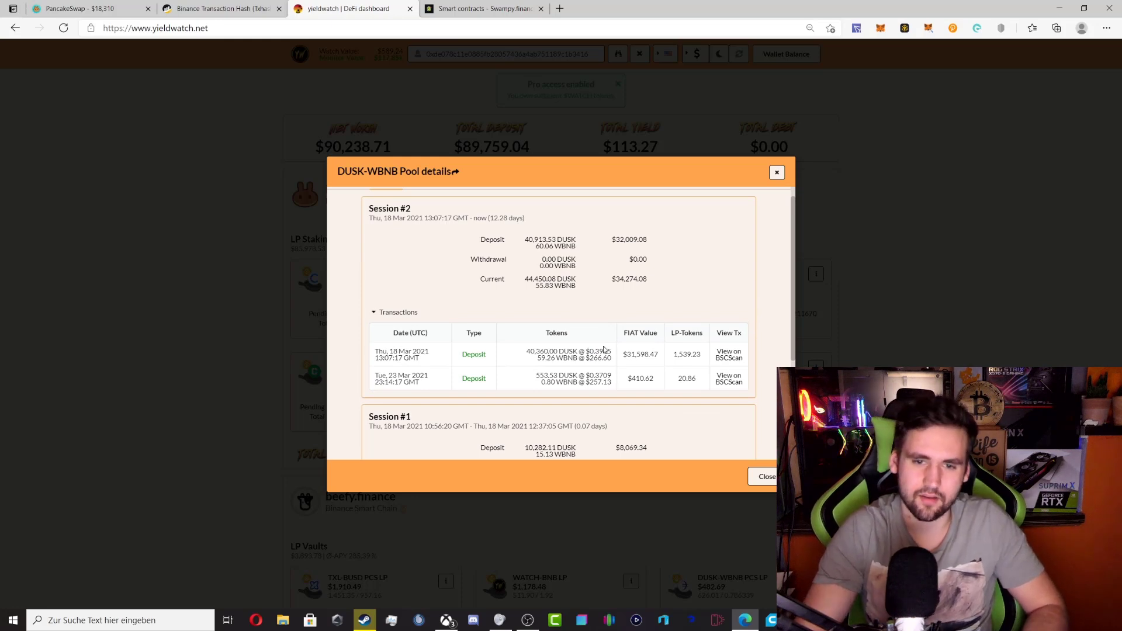
{"action": "scroll", "coordinate": [613, 360], "scroll_direction": "up", "scroll_amount": 1}
{"action": "left_click_drag", "start_coordinate": [625, 370], "coordinate": [657, 402]}
{"action": "left_click", "coordinate": [657, 402]}
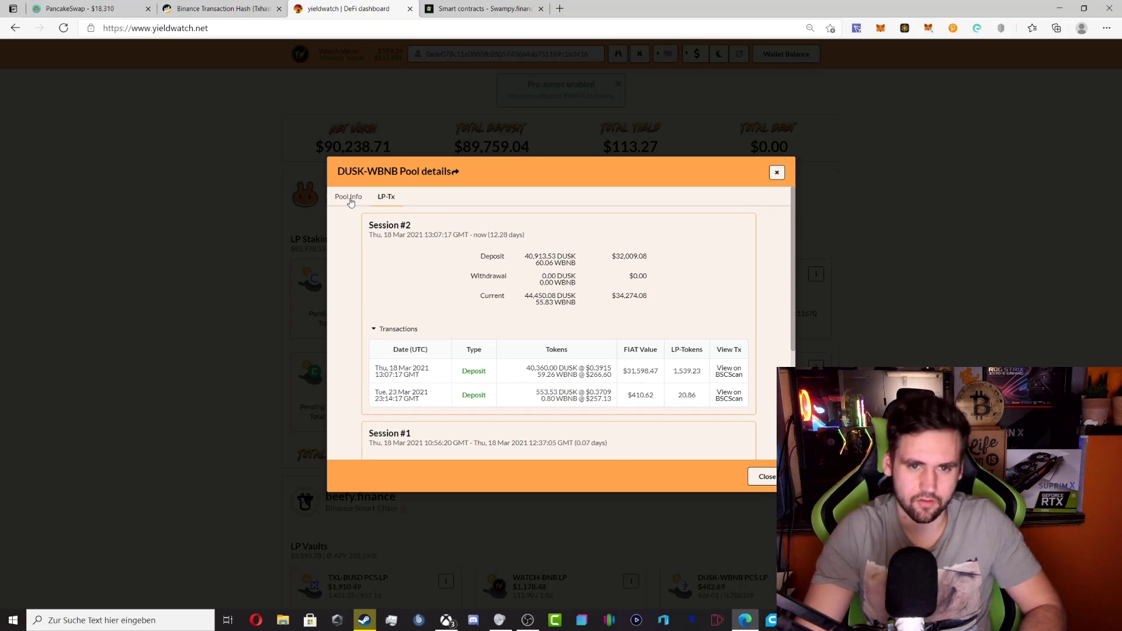
{"action": "left_click_drag", "start_coordinate": [610, 298], "coordinate": [647, 298]}
{"action": "left_click", "coordinate": [657, 299]}
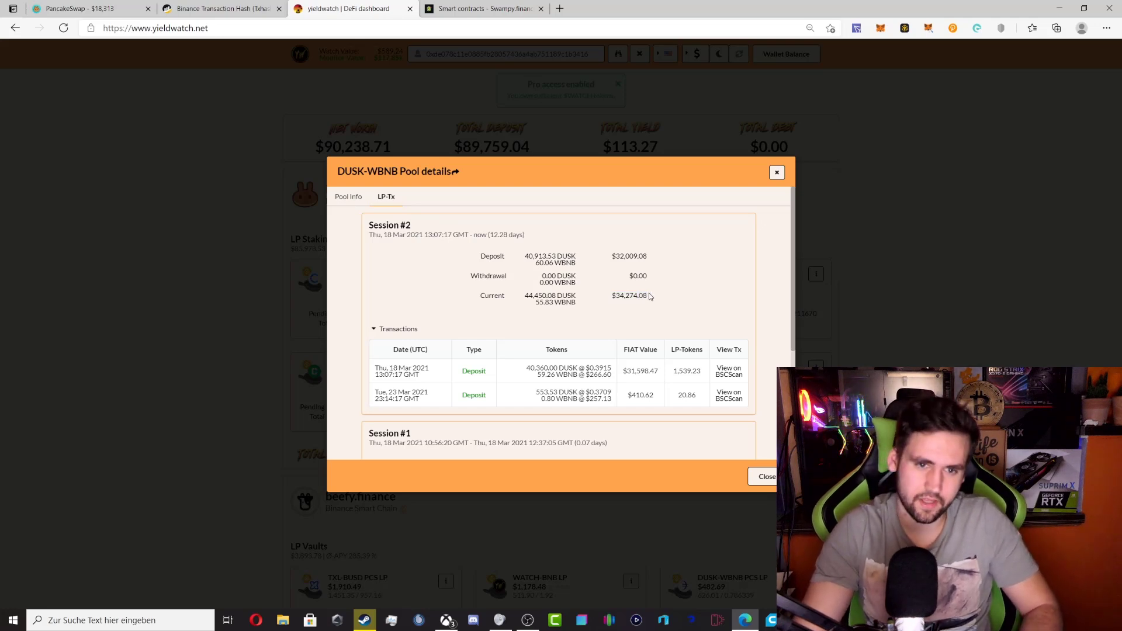
Review the DUSK-WBNB pool info with its impermanent loss, close the details and check the pool's total CAKE
{"action": "left_click", "coordinate": [348, 198]}
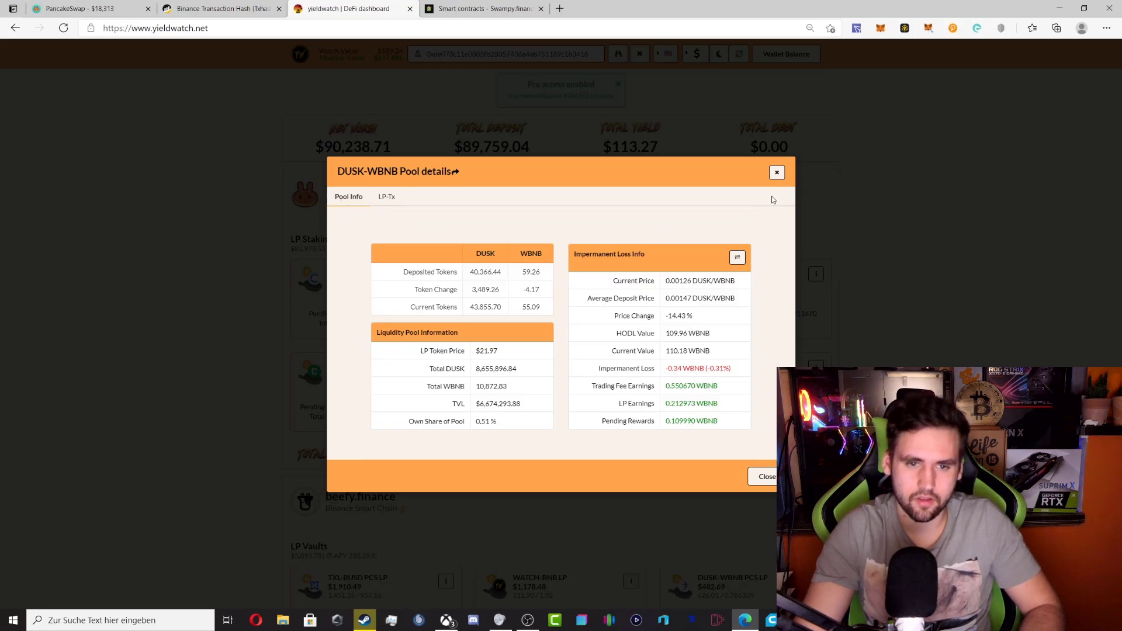
{"action": "left_click", "coordinate": [777, 172]}
{"action": "left_click_drag", "start_coordinate": [543, 323], "coordinate": [567, 323]}
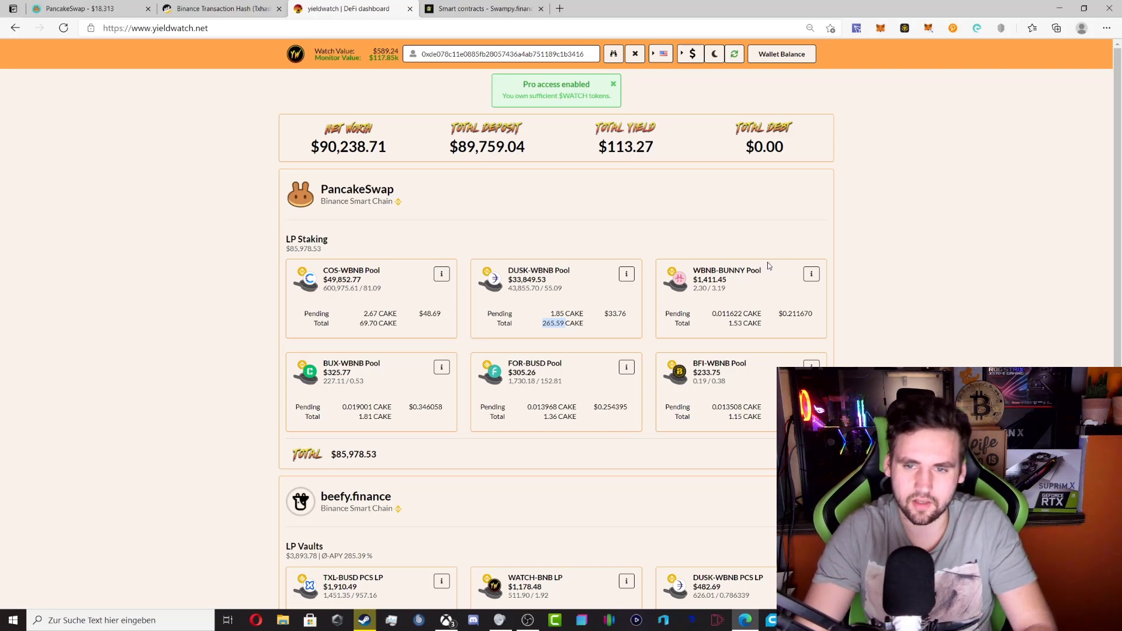
{"action": "mouse_move", "coordinate": [695, 287]}
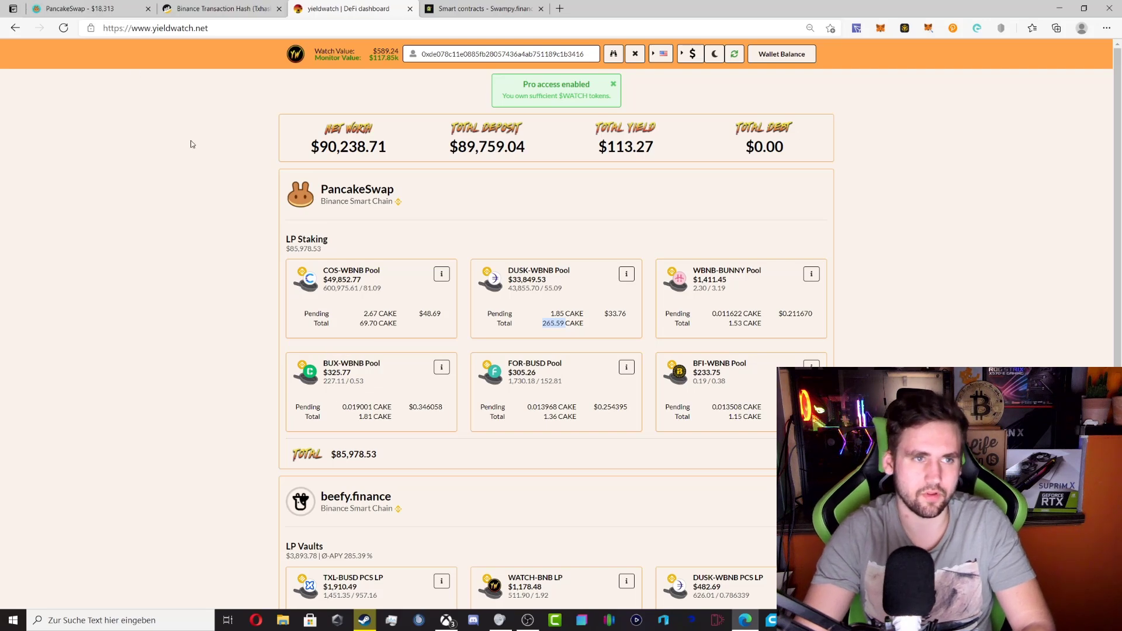
Return to PancakeSwap, expand the Trade options, turn off the staked-only filter and search the farms for "twt"
{"action": "key", "text": "ctrl+1"}
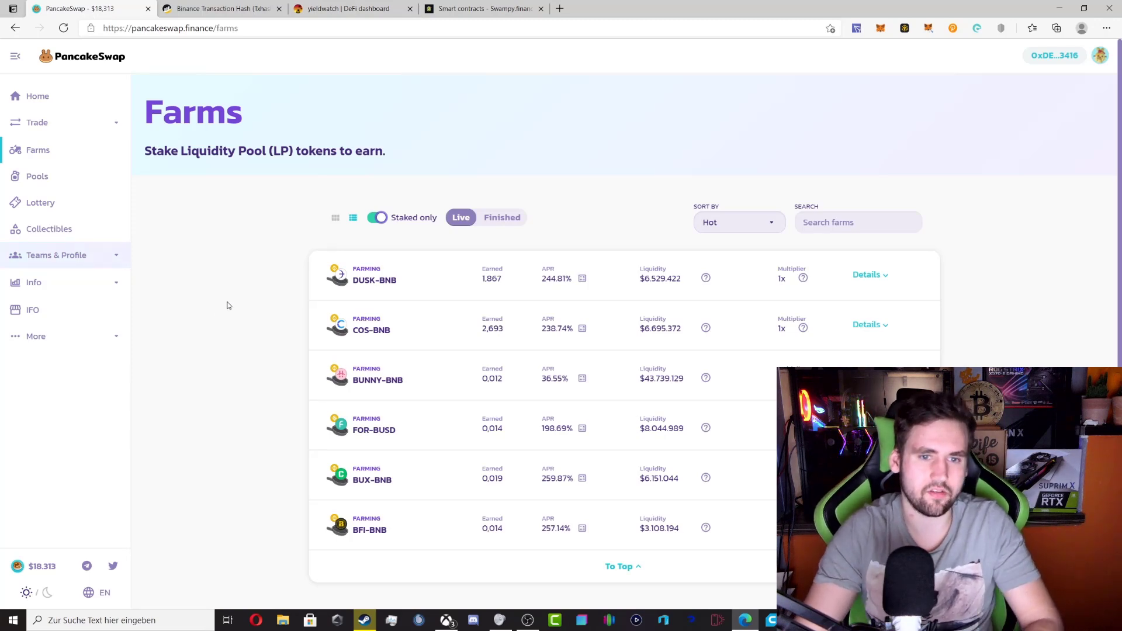
{"action": "left_click", "coordinate": [37, 124]}
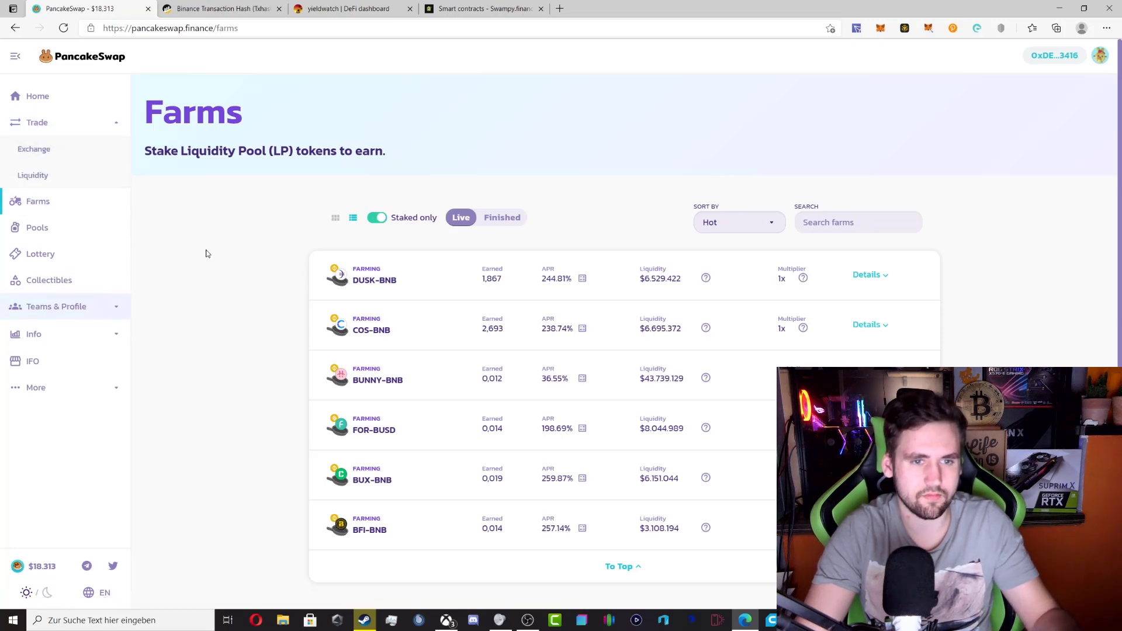
{"action": "left_click", "coordinate": [377, 218]}
{"action": "left_click", "coordinate": [843, 222]}
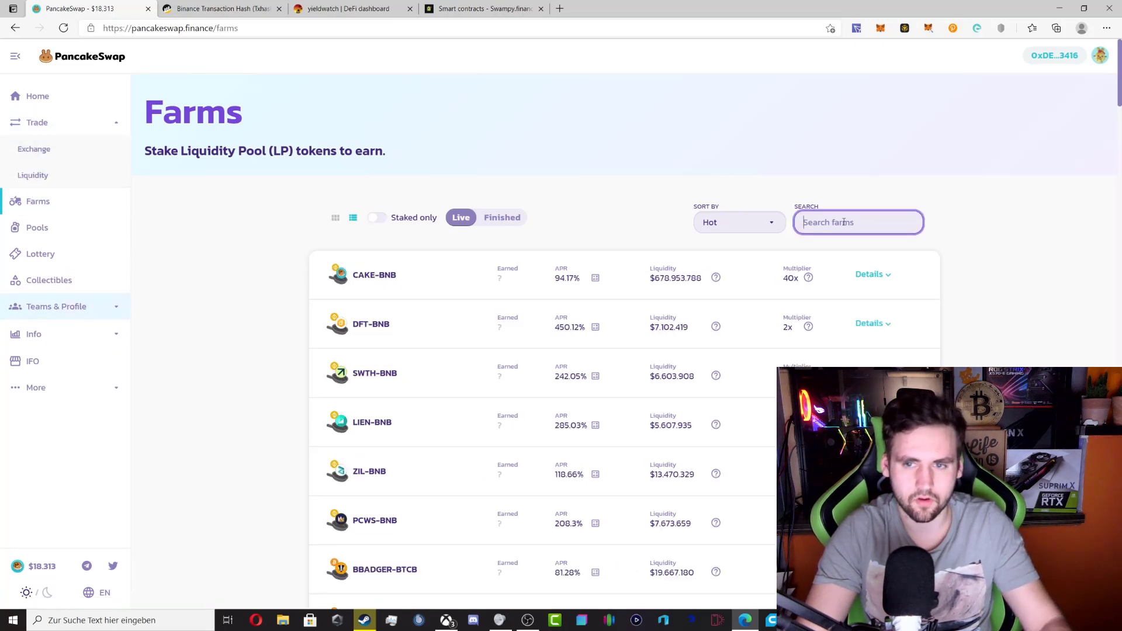
{"action": "type", "text": "twt"}
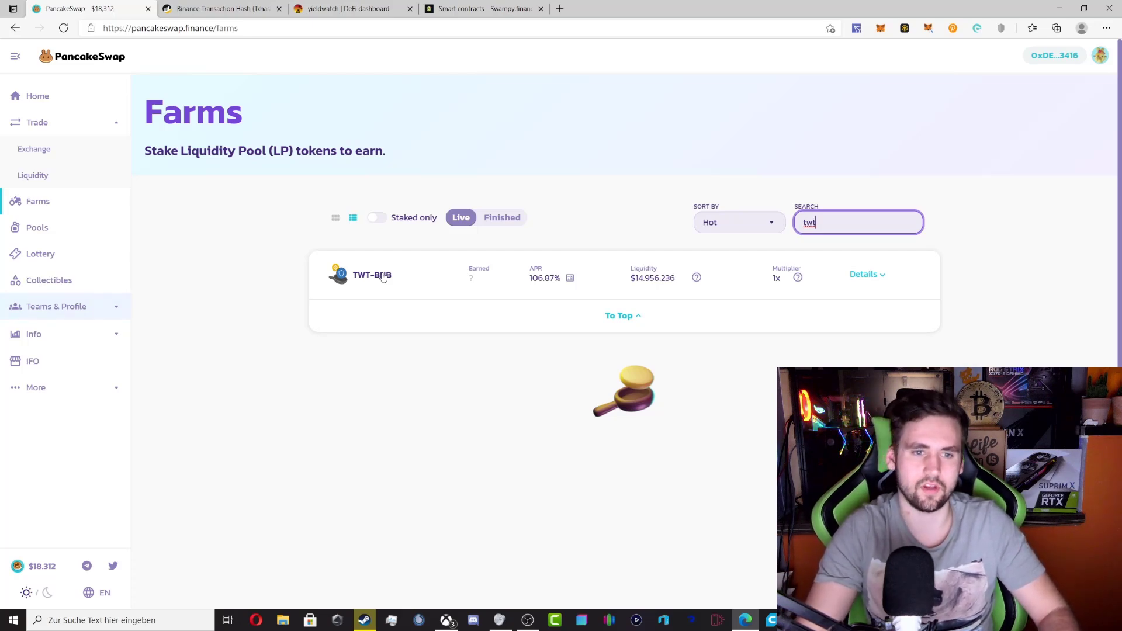
View the TWT-BNB farm's ROI breakdown, check its 365-day APY and close the breakdown
{"action": "left_click", "coordinate": [571, 279]}
{"action": "left_click_drag", "start_coordinate": [529, 340], "coordinate": [563, 339]}
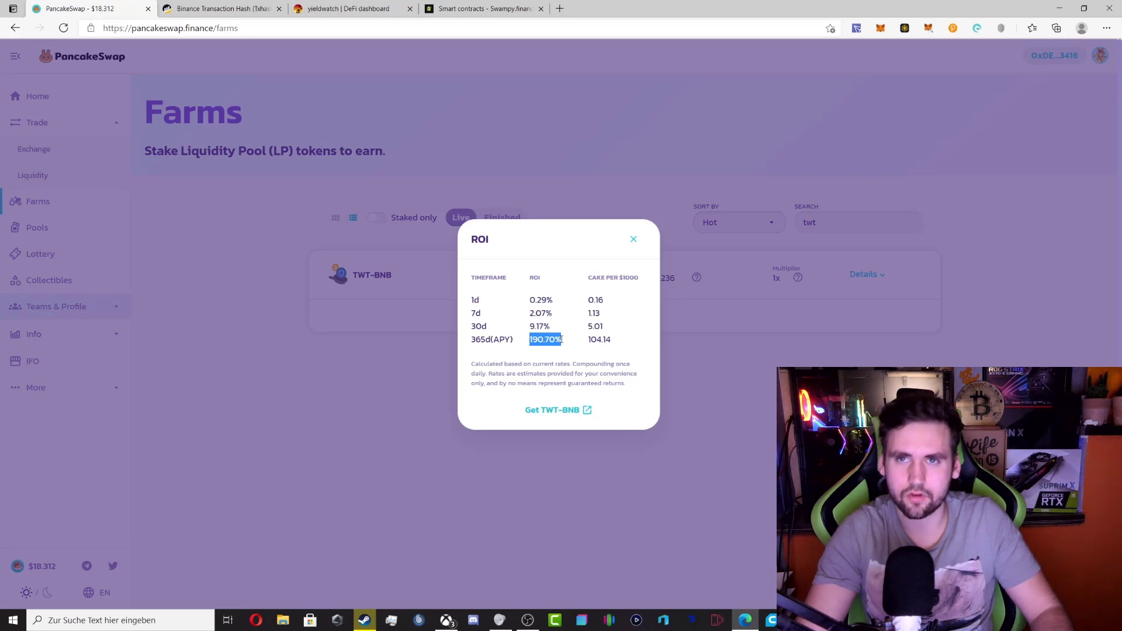
{"action": "left_click", "coordinate": [635, 246]}
Search the farms for "usdc" and check the 365-day APY in the USDC-BUSD farm's ROI breakdown
{"action": "left_click_drag", "start_coordinate": [819, 223], "coordinate": [757, 224]}
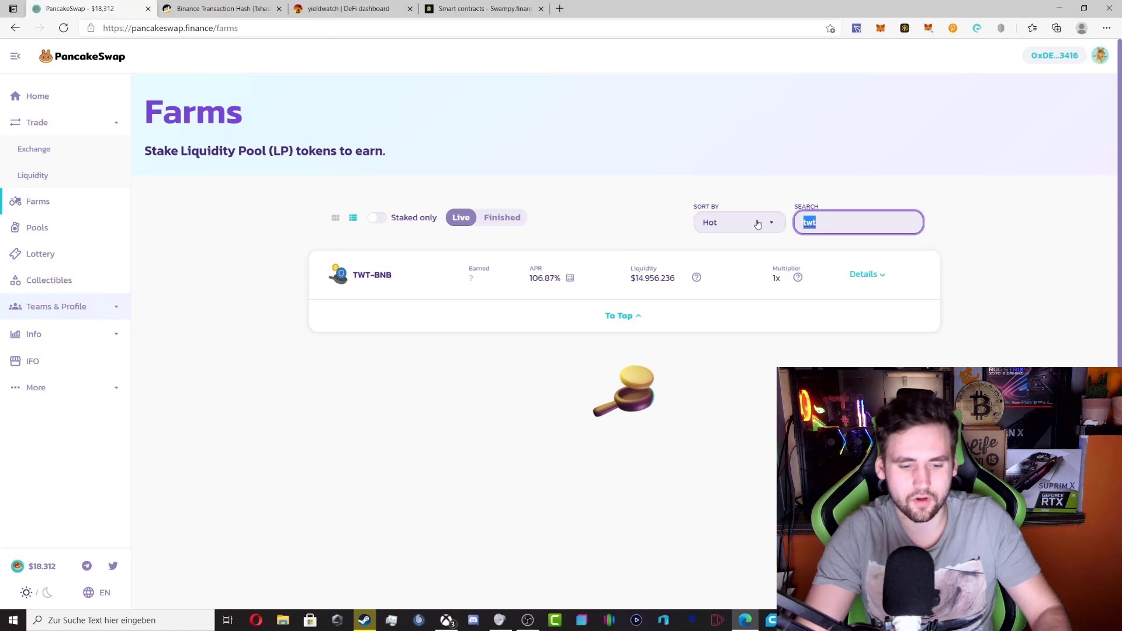
{"action": "type", "text": "usdc"}
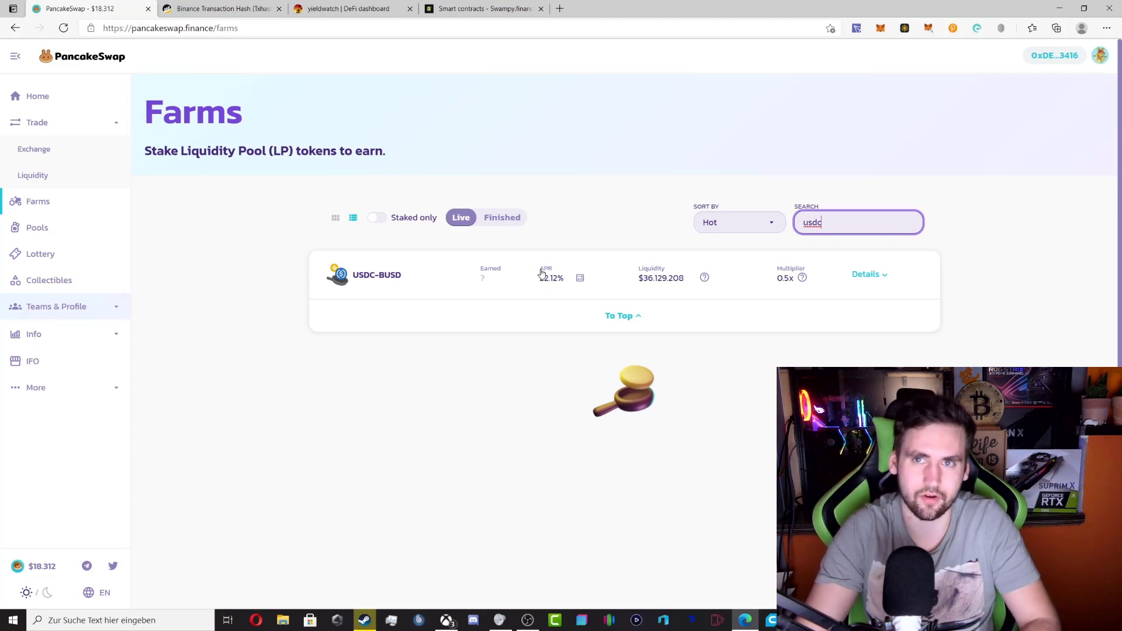
{"action": "left_click", "coordinate": [580, 278]}
{"action": "left_click_drag", "start_coordinate": [560, 341], "coordinate": [531, 342]}
{"action": "left_click", "coordinate": [544, 341]}
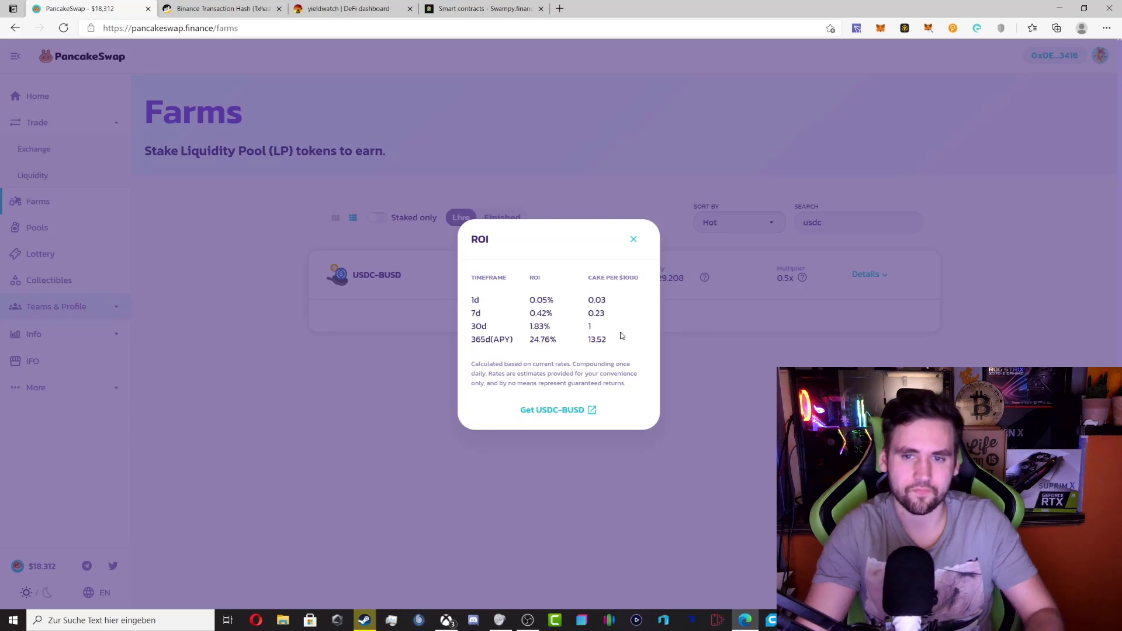
Close the USDC-BUSD ROI breakdown and search the farms for "twt" again
{"action": "left_click", "coordinate": [835, 219]}
{"action": "left_click_drag", "start_coordinate": [835, 219], "coordinate": [784, 223]}
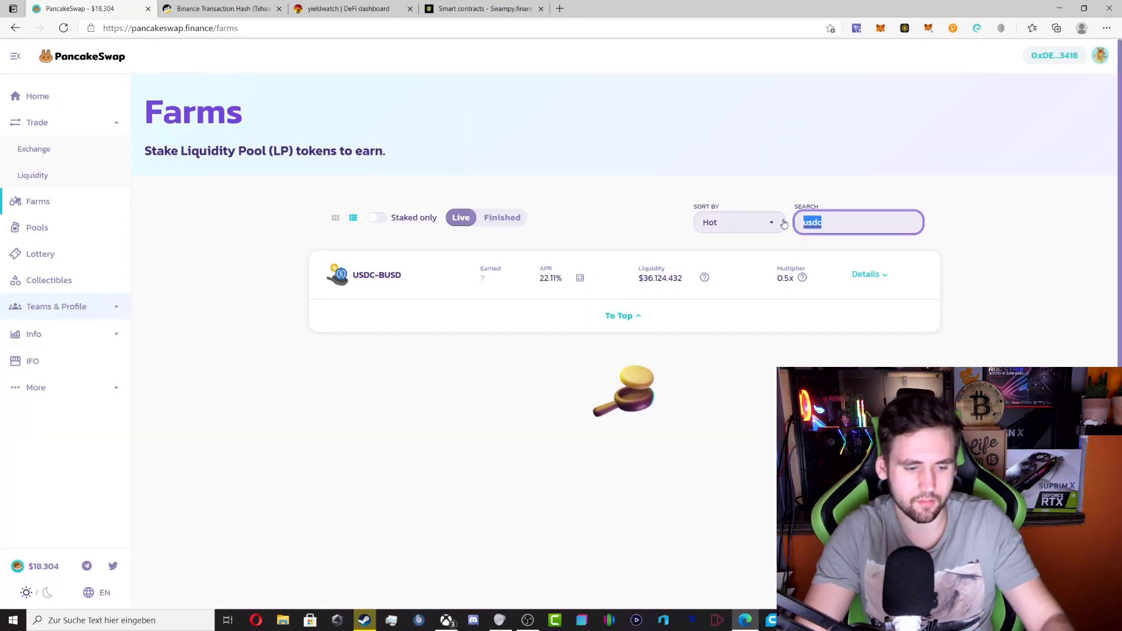
{"action": "type", "text": "twt"}
{"action": "left_click", "coordinate": [567, 206]}
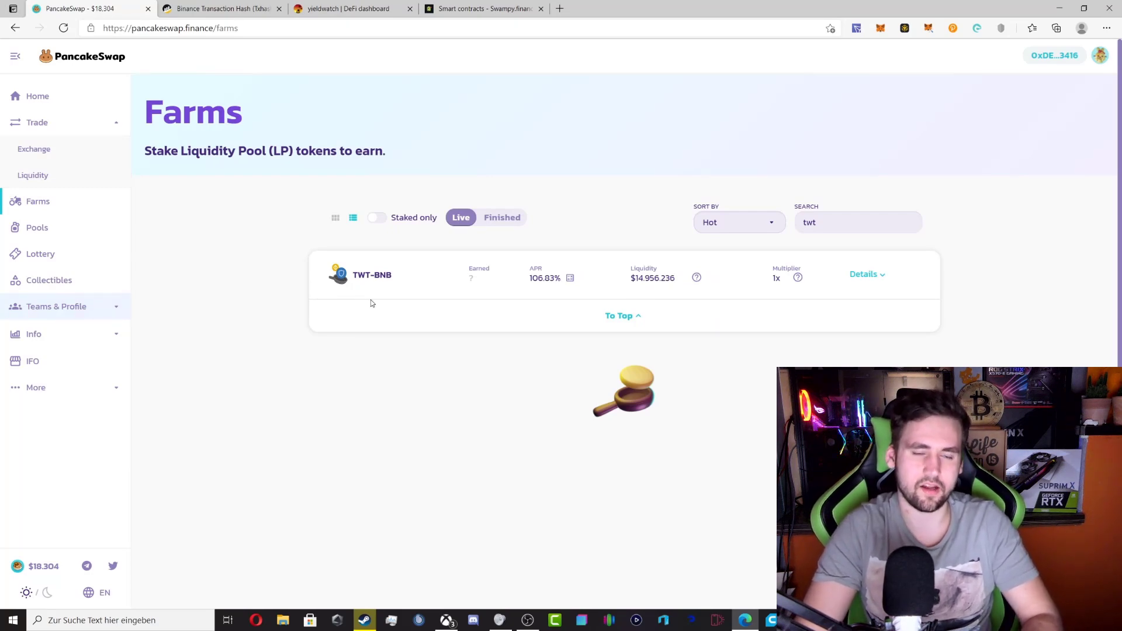
Open the swap form by way of the liquidity page and choose TWT as the currency to receive for BNB
{"action": "left_click", "coordinate": [45, 180]}
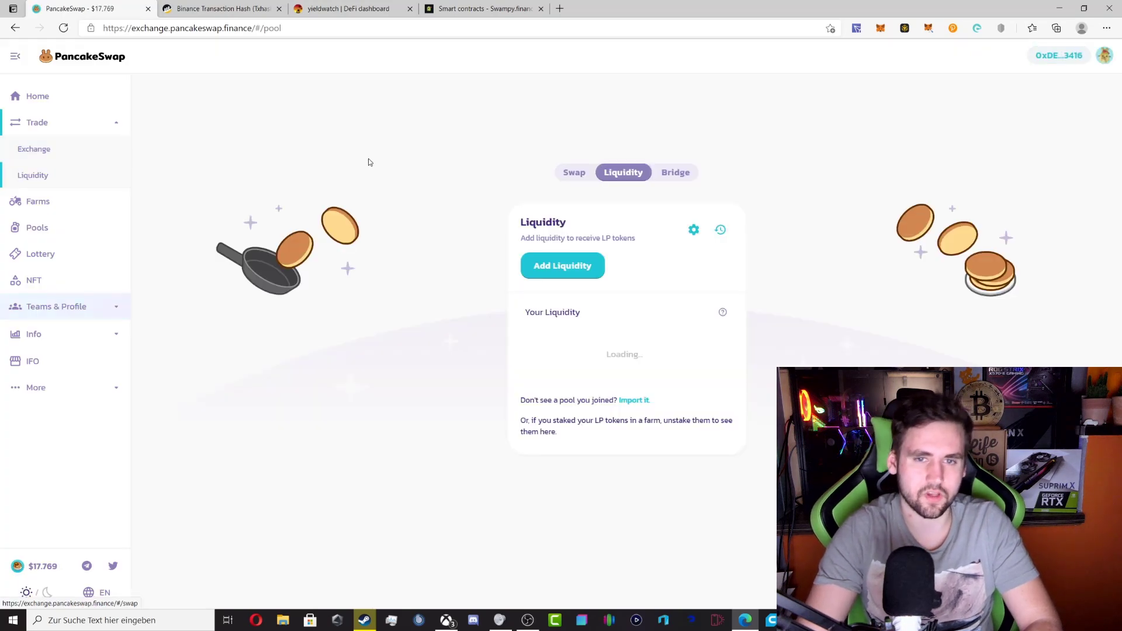
{"action": "left_click", "coordinate": [584, 173]}
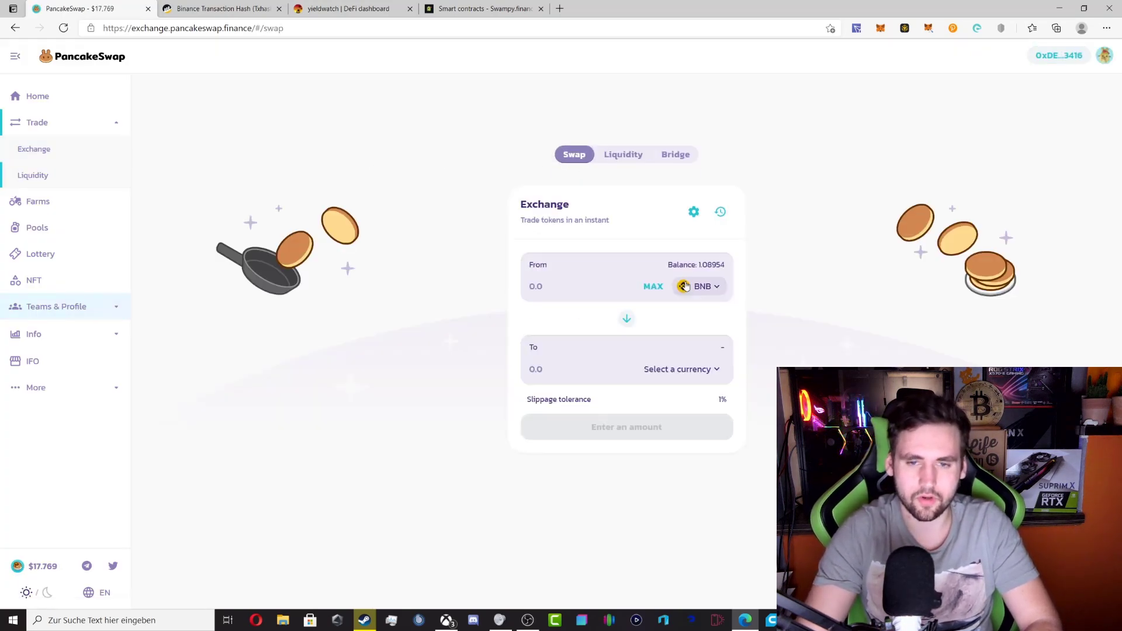
{"action": "left_click", "coordinate": [679, 368]}
{"action": "type", "text": "two"}
{"action": "key", "text": "BackSpace"}
{"action": "type", "text": "t"}
{"action": "key", "text": "Return"}
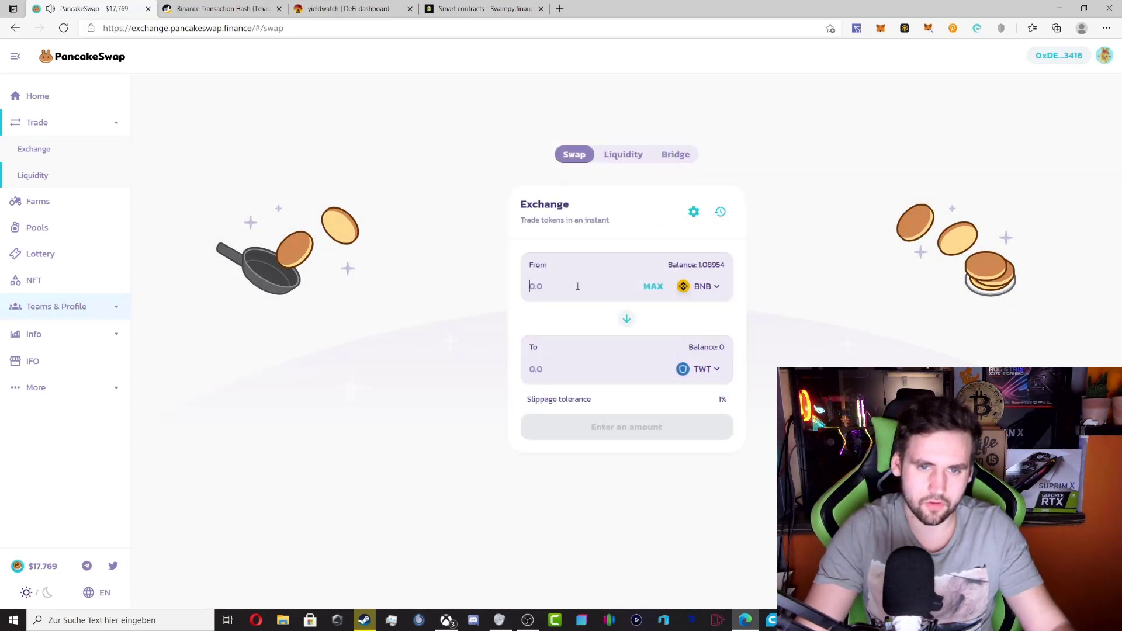
Swap 0.5 BNB for TWT, confirm the transaction in MetaMask and close the submission notice
{"action": "left_click", "coordinate": [578, 286]}
{"action": "type", "text": "0.5"}
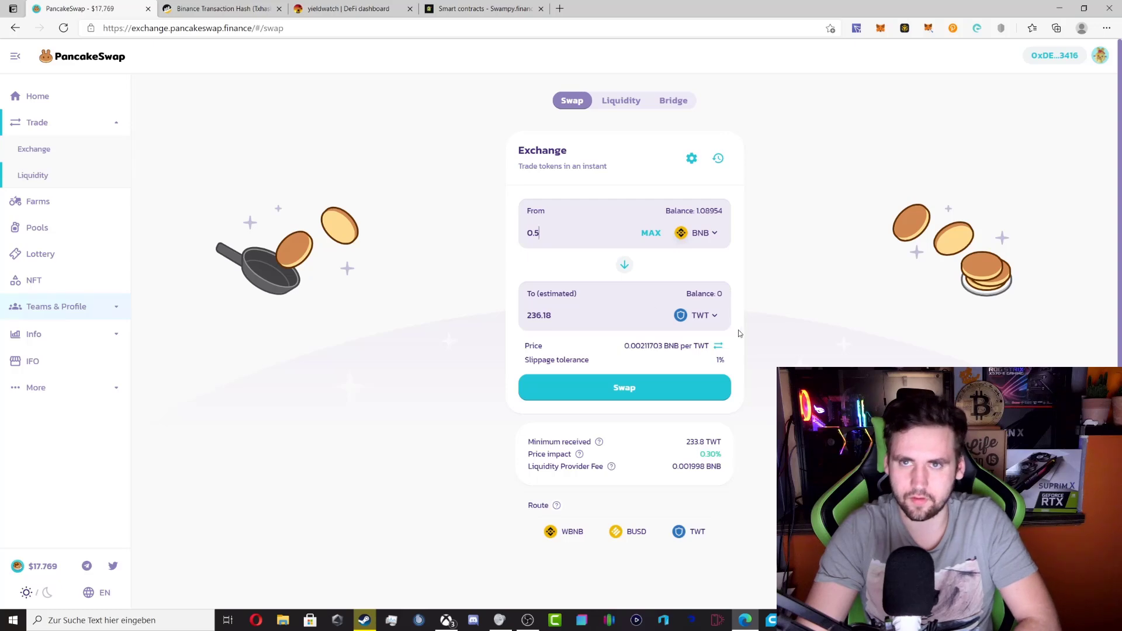
{"action": "left_click", "coordinate": [628, 388]}
{"action": "left_click", "coordinate": [582, 428]}
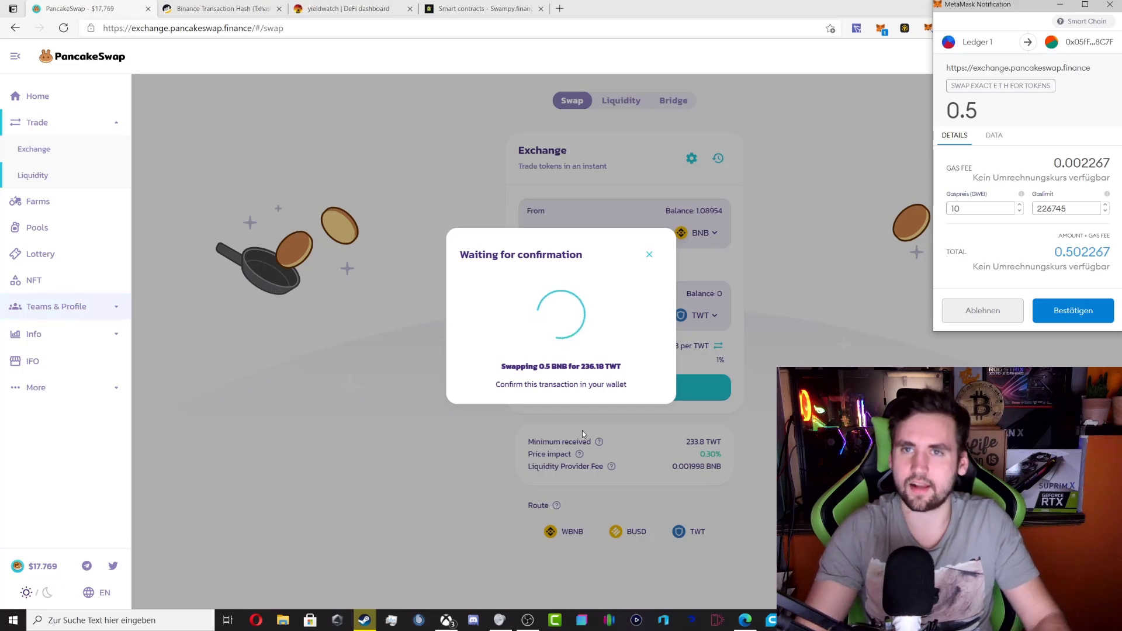
{"action": "left_click", "coordinate": [1070, 312]}
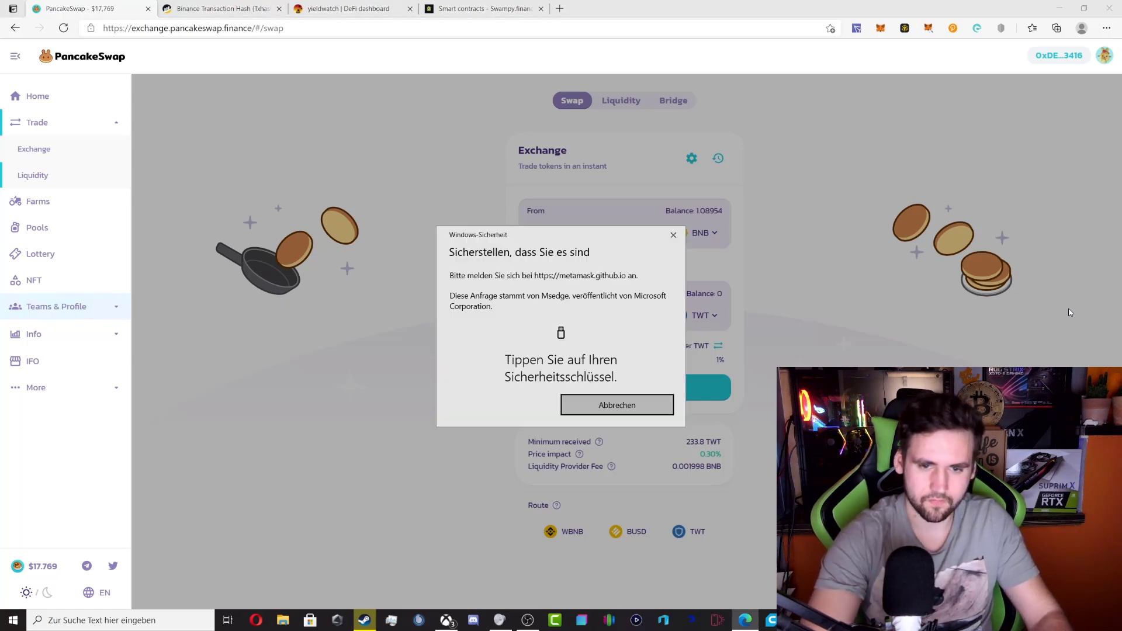
{"action": "left_click", "coordinate": [560, 392]}
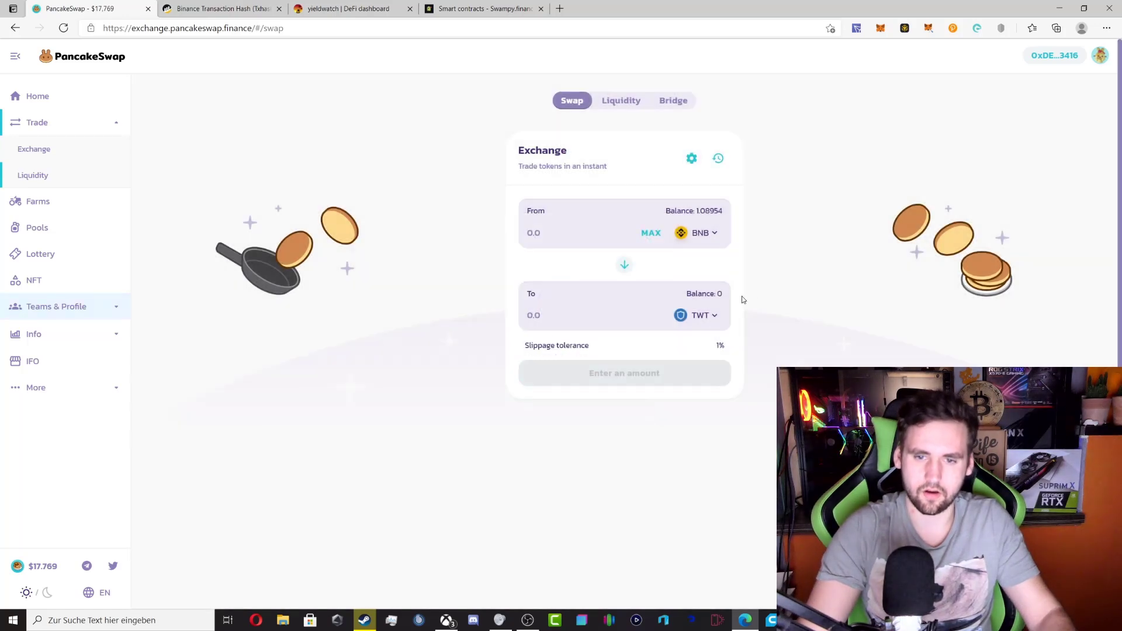
Start adding liquidity for the BNB and TWT pair, using the maximum TWT balance
{"action": "left_click", "coordinate": [623, 101]}
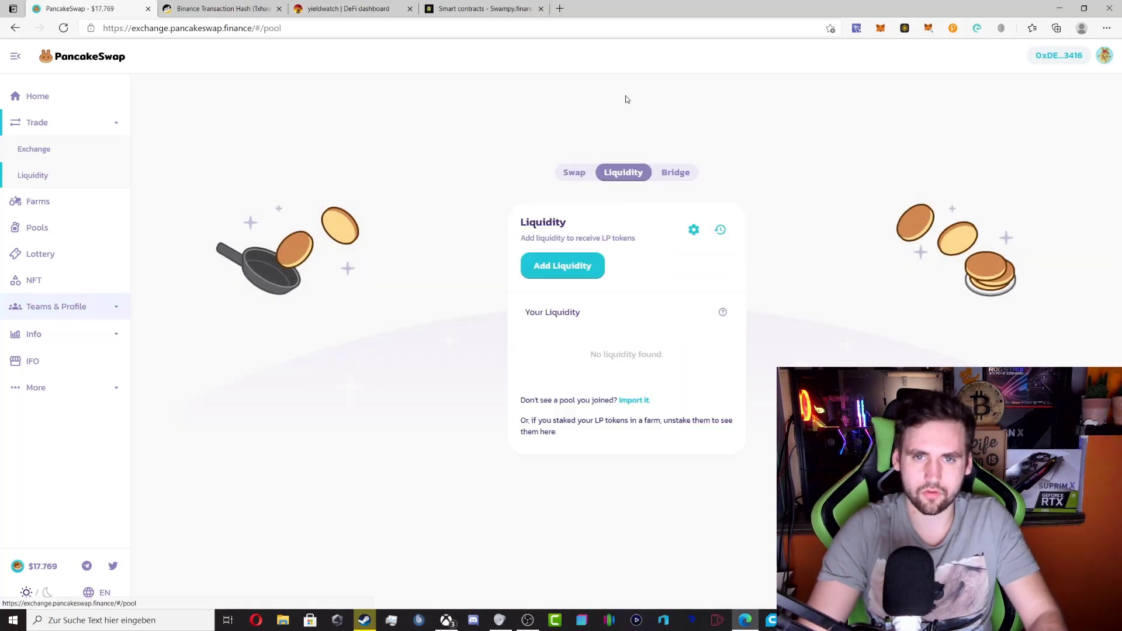
{"action": "left_click", "coordinate": [567, 285]}
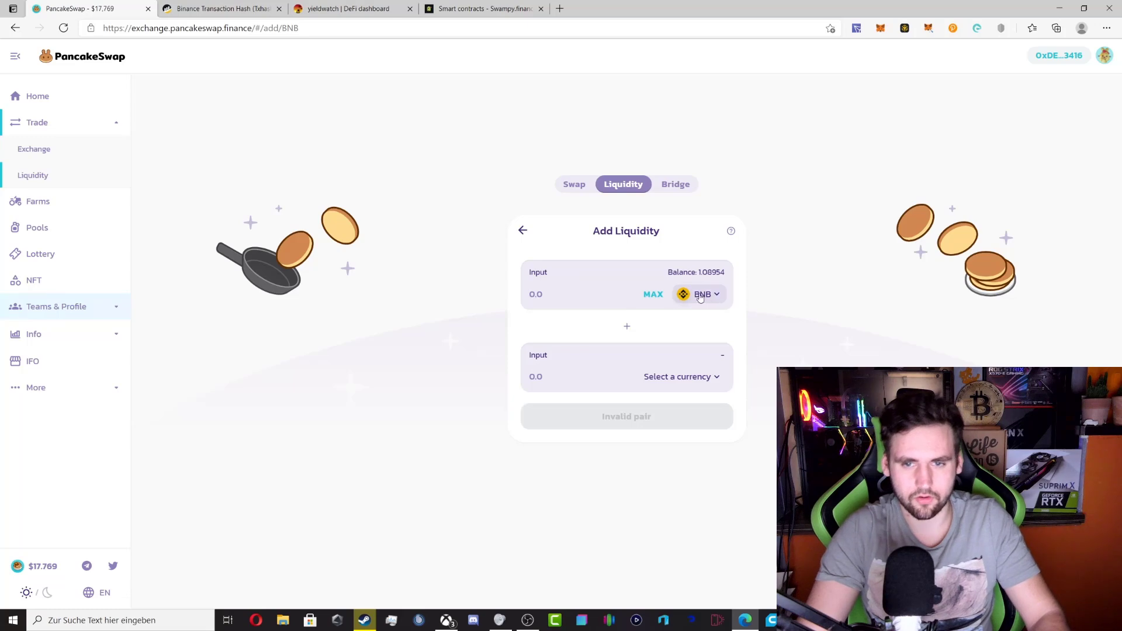
{"action": "left_click", "coordinate": [703, 409]}
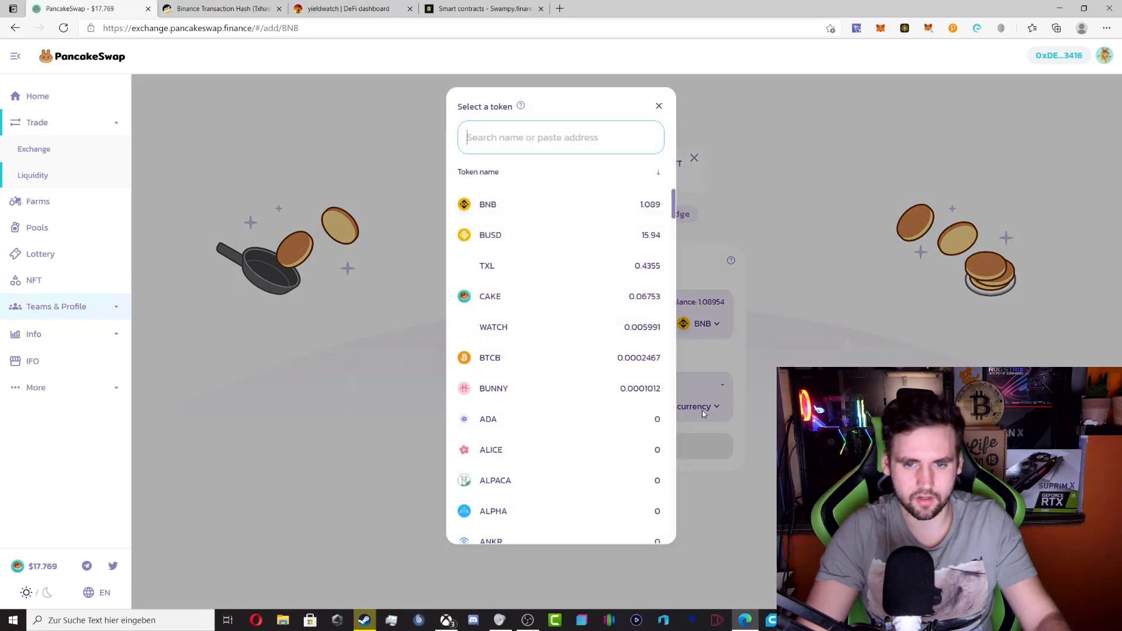
{"action": "type", "text": "twt"}
{"action": "left_click", "coordinate": [534, 201]}
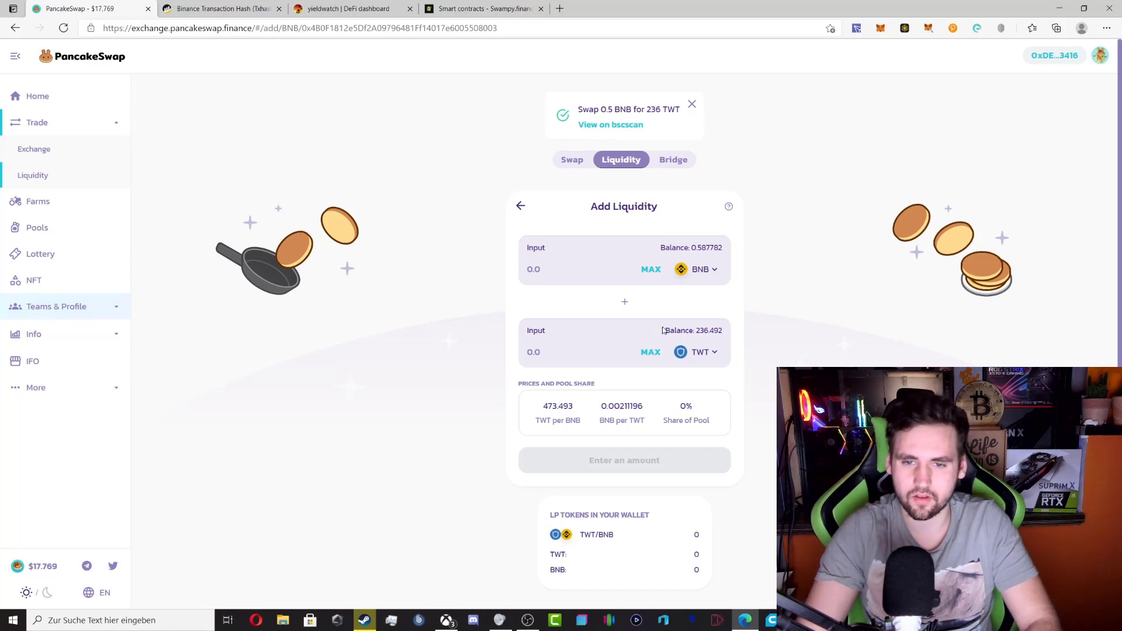
{"action": "left_click", "coordinate": [650, 352]}
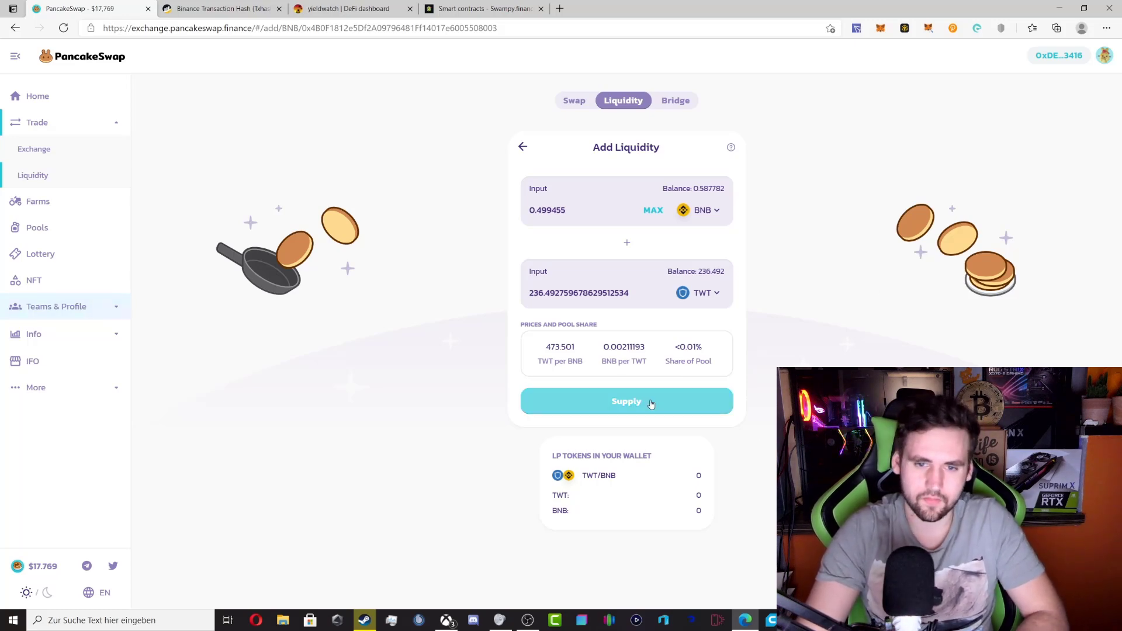
Try CAKE, ALICE and TXL in turn as the token paired with BNB, using the maximum TXL balance
{"action": "left_click", "coordinate": [704, 292]}
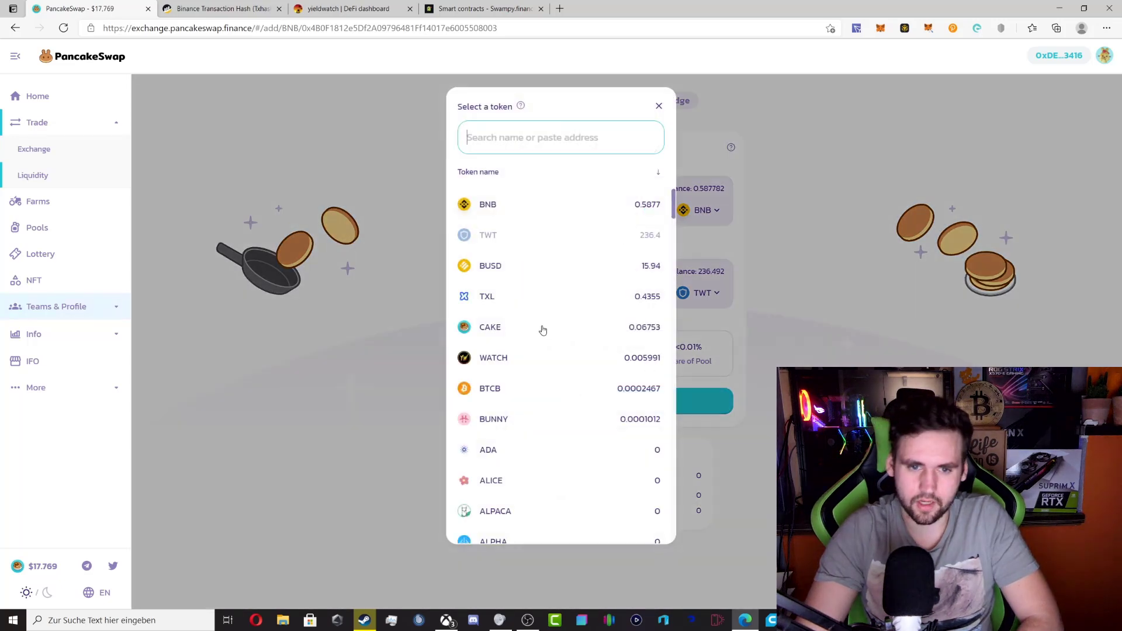
{"action": "left_click", "coordinate": [541, 328]}
{"action": "left_click", "coordinate": [700, 342]}
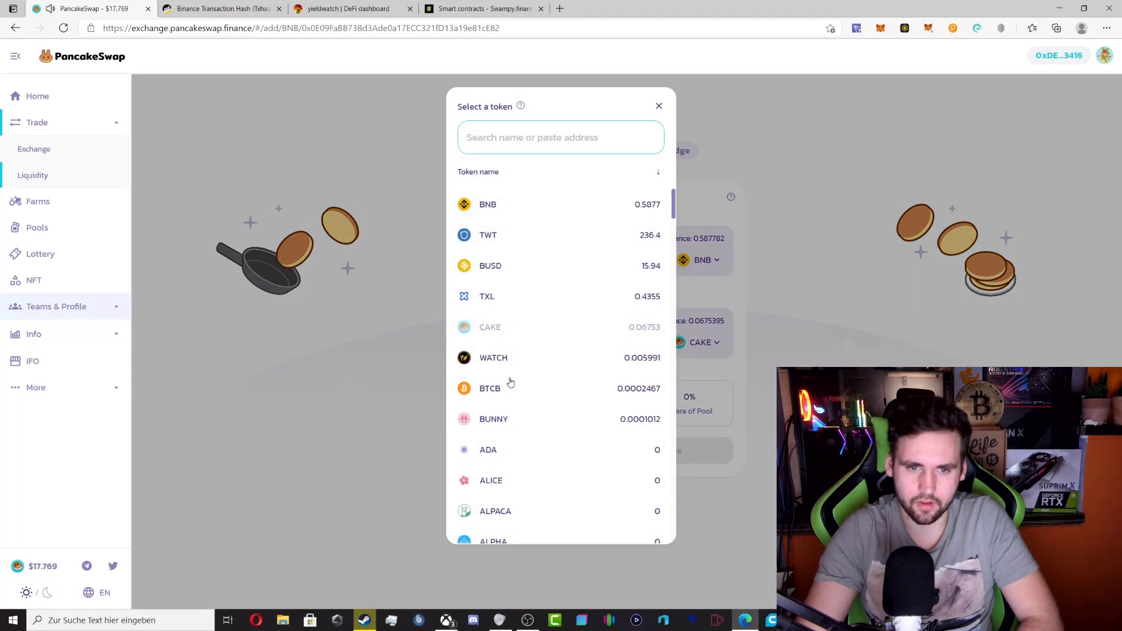
{"action": "left_click", "coordinate": [514, 485]}
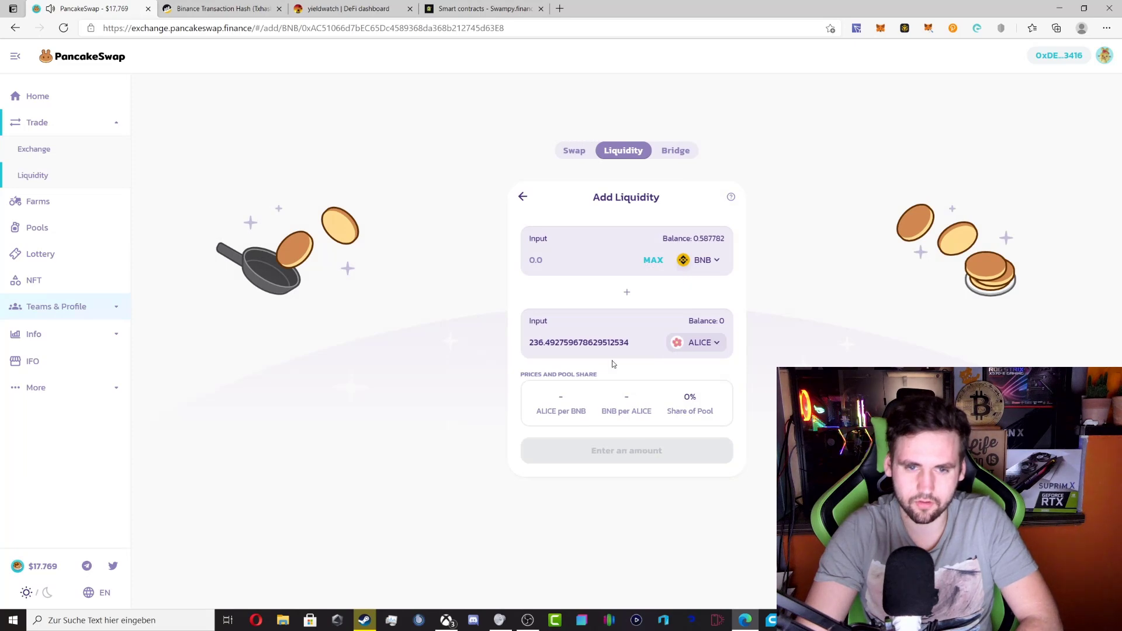
{"action": "left_click", "coordinate": [701, 342]}
{"action": "left_click", "coordinate": [525, 297]}
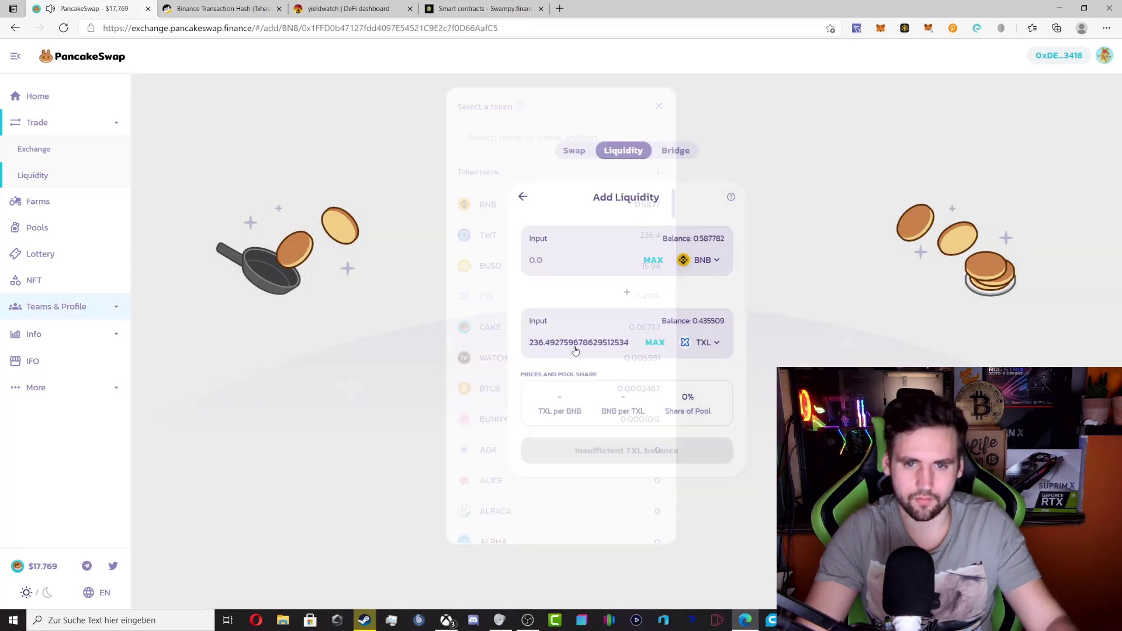
{"action": "left_click", "coordinate": [654, 342]}
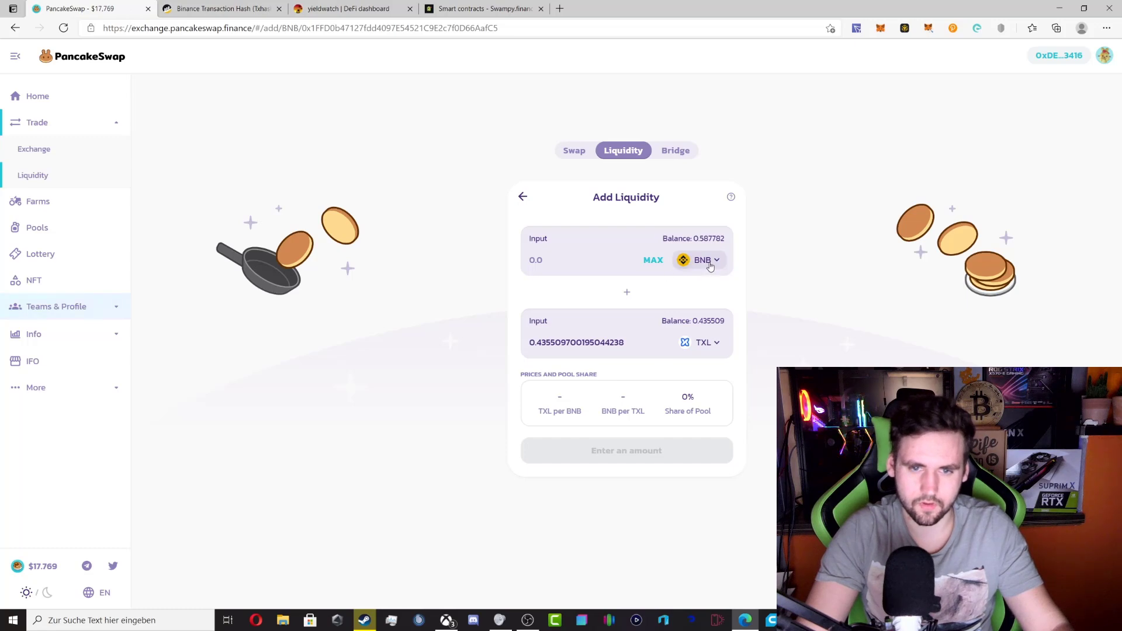
{"action": "left_click", "coordinate": [651, 344]}
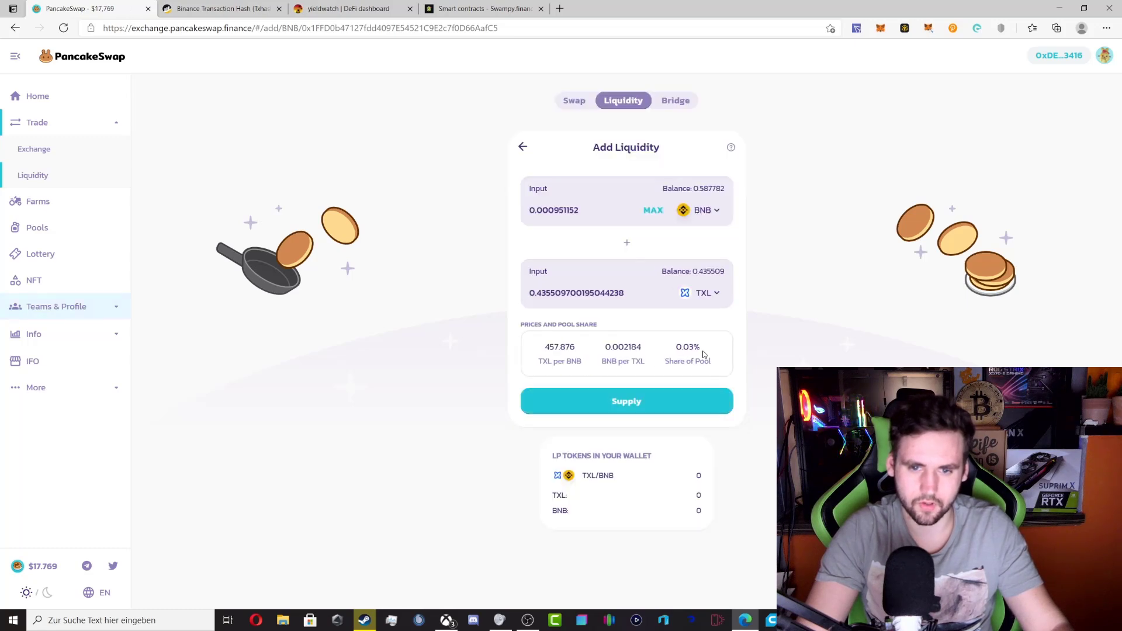
Replace BNB with TWT in the TXL pair and try the maximum amount for each token
{"action": "left_click", "coordinate": [707, 210]}
{"action": "left_click", "coordinate": [520, 238]}
{"action": "left_click", "coordinate": [650, 261]}
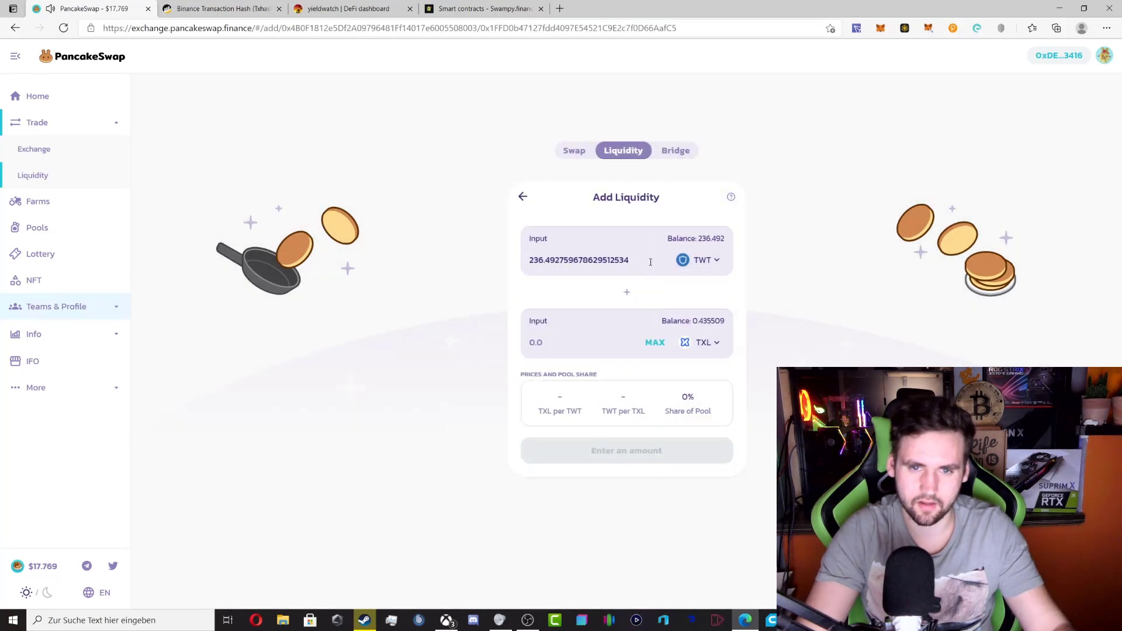
{"action": "left_click", "coordinate": [655, 344]}
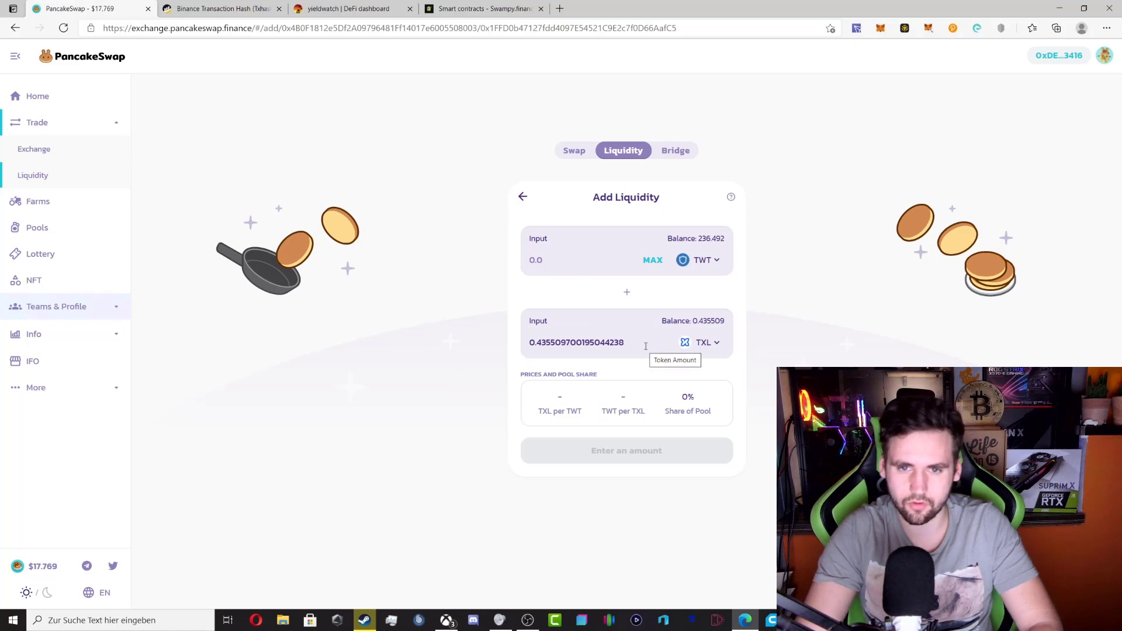
{"action": "left_click", "coordinate": [654, 260]}
{"action": "left_click", "coordinate": [655, 342]}
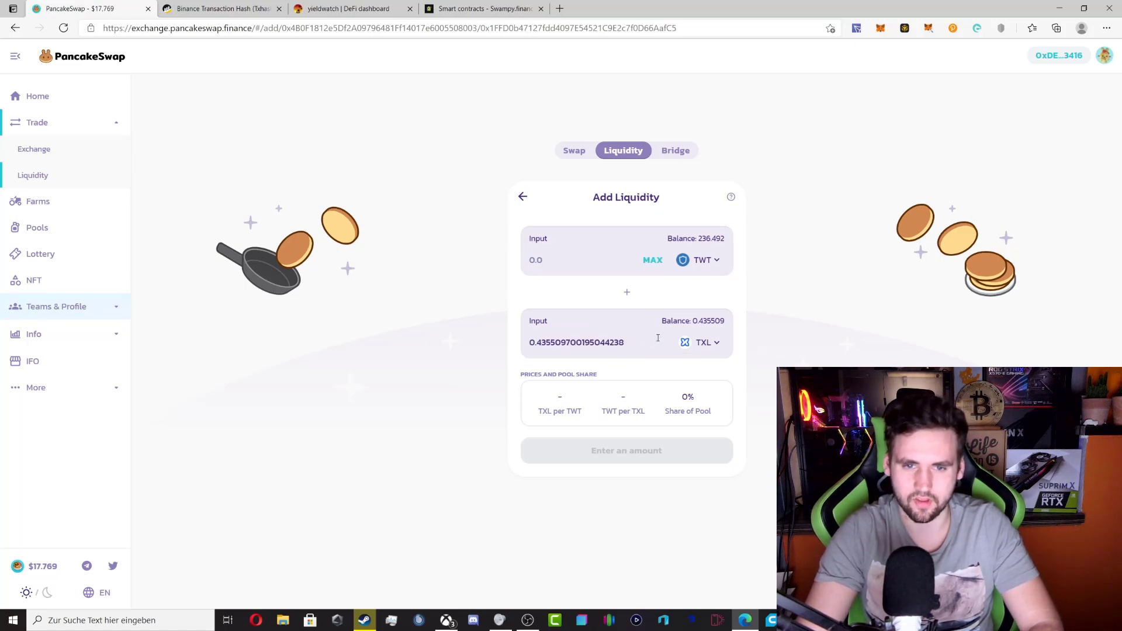
Set the deposits to 0.1 TWT and 0.1 TXL, open the pool creation summary and close it without creating the pool
{"action": "type", "text": "0.1"}
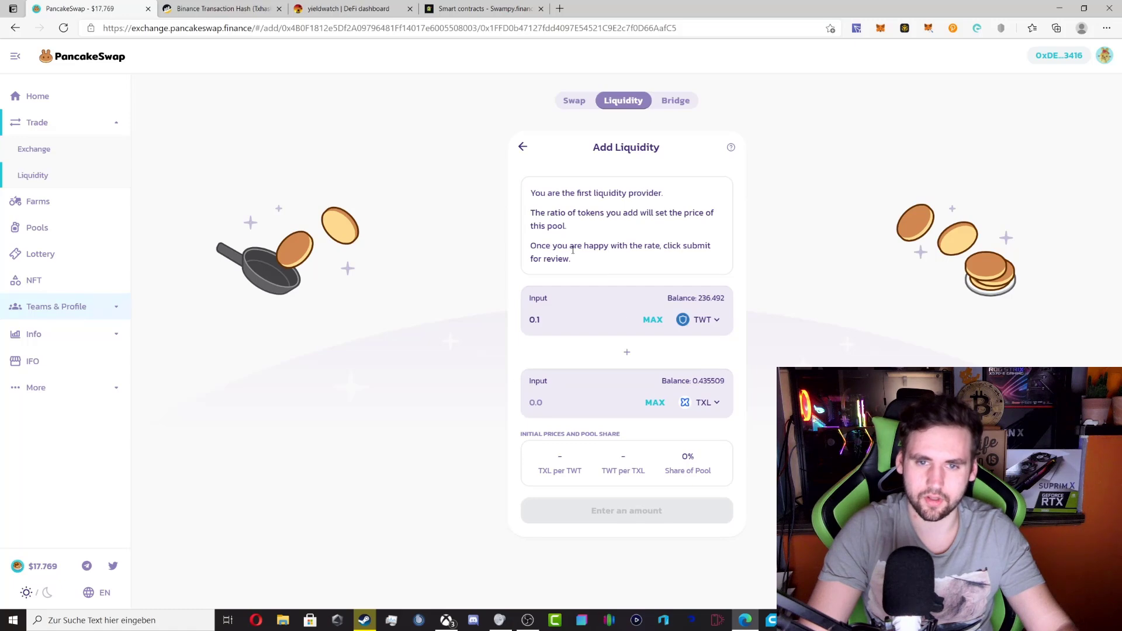
{"action": "left_click", "coordinate": [592, 407]}
{"action": "type", "text": "4"}
{"action": "left_click_drag", "start_coordinate": [547, 401], "coordinate": [509, 401]}
{"action": "type", "text": "0.1"}
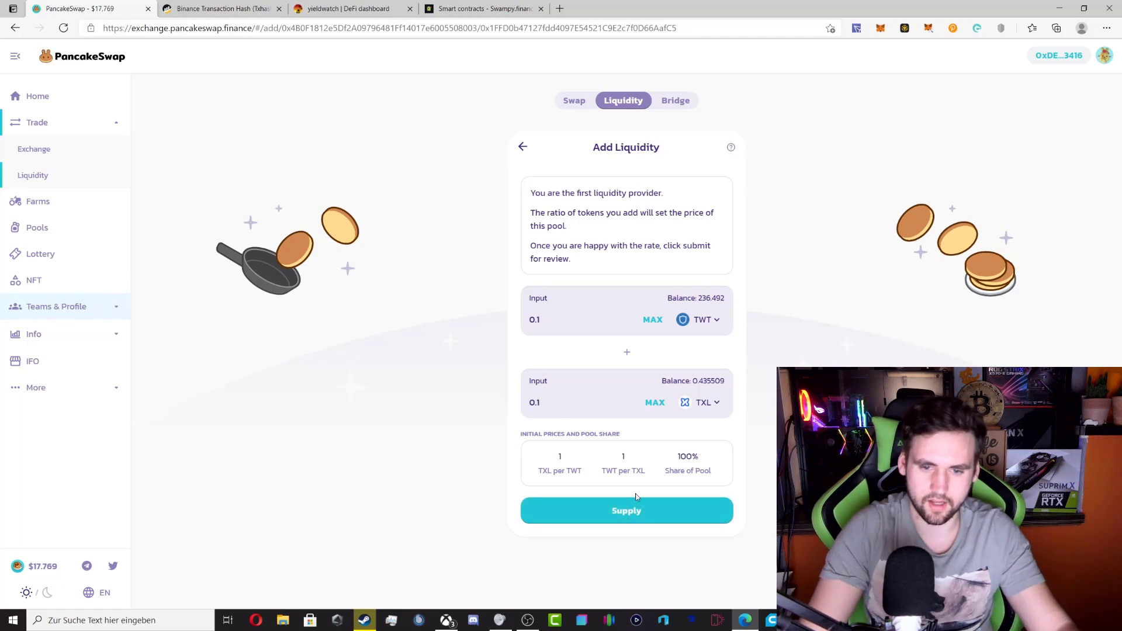
{"action": "left_click", "coordinate": [631, 507]}
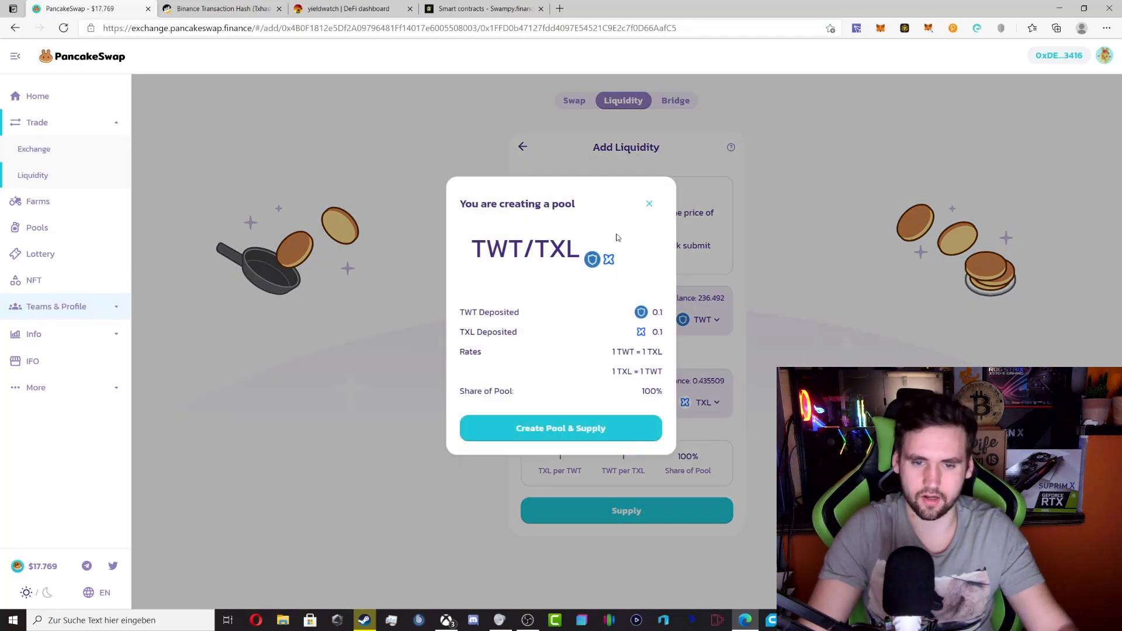
{"action": "left_click", "coordinate": [650, 202]}
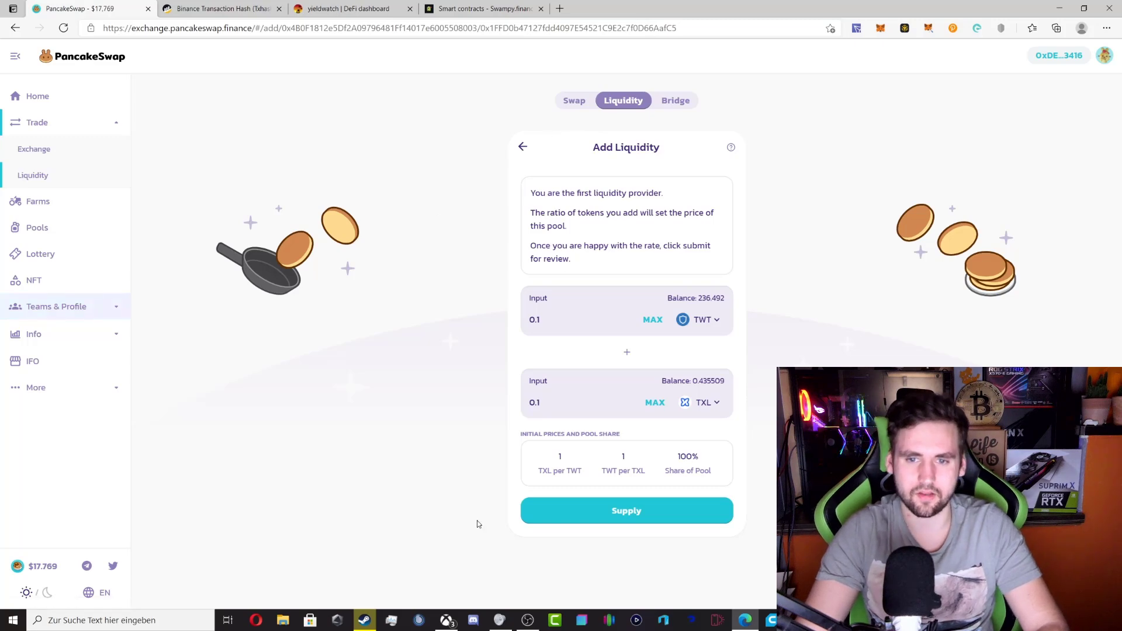
Change the liquidity pair back to BNB and TWT and use the maximum TWT balance
{"action": "left_click", "coordinate": [669, 317]}
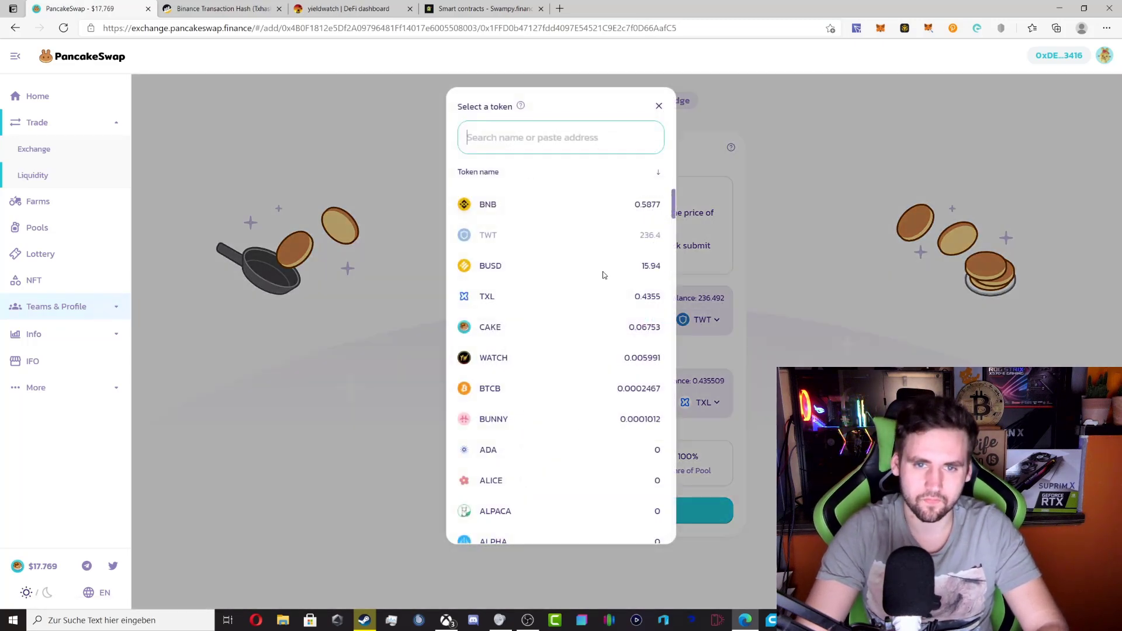
{"action": "left_click", "coordinate": [488, 204]}
{"action": "left_click", "coordinate": [704, 292]}
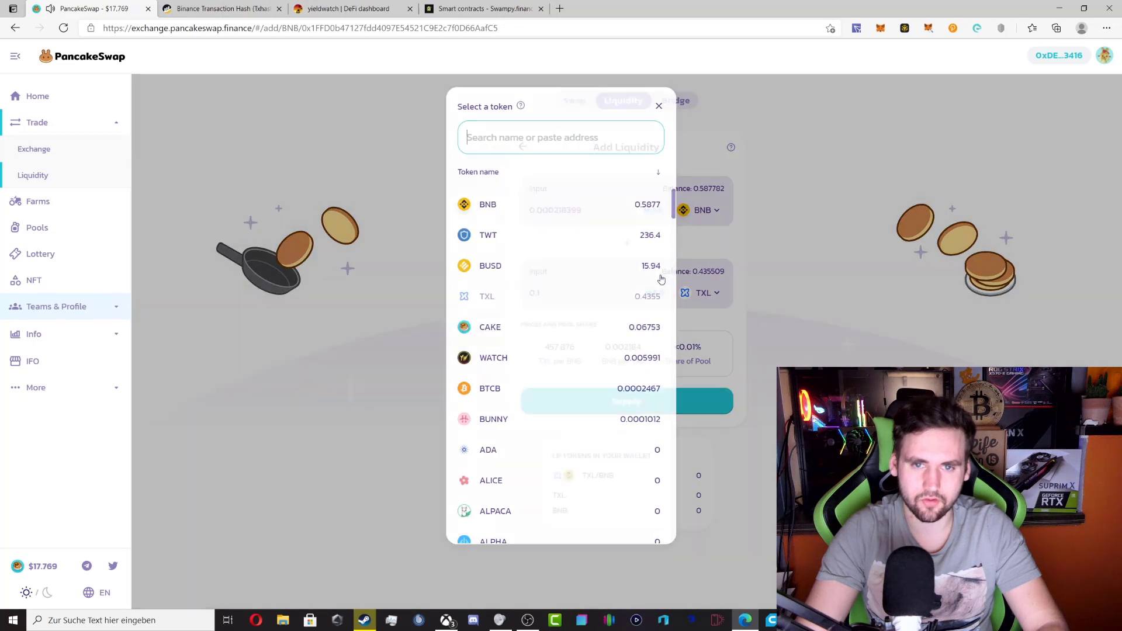
{"action": "left_click", "coordinate": [491, 232]}
{"action": "left_click", "coordinate": [647, 297]}
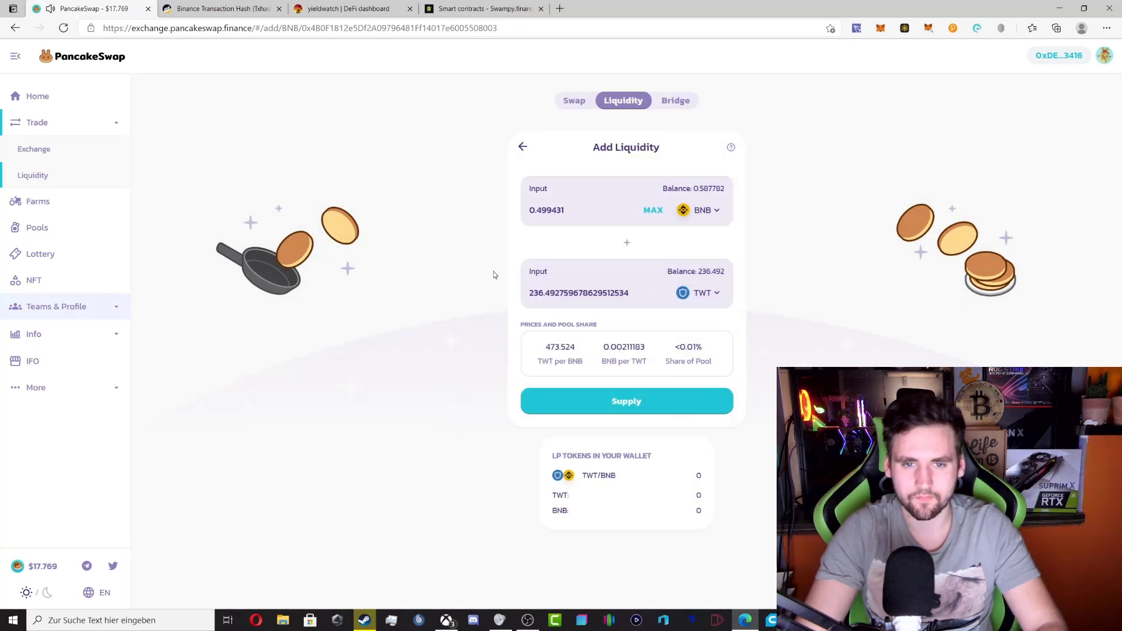
Supply the BNB and TWT amounts to the pool after checking the pool share, and confirm the transaction in MetaMask
{"action": "left_click", "coordinate": [694, 411]}
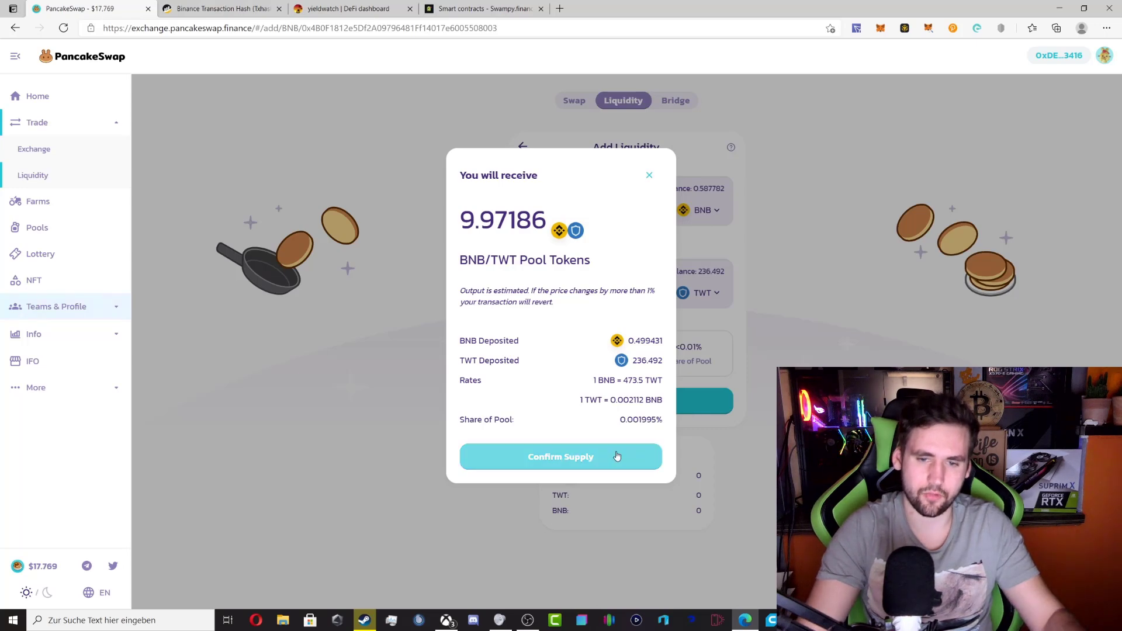
{"action": "left_click_drag", "start_coordinate": [619, 420], "coordinate": [670, 422]}
{"action": "left_click", "coordinate": [661, 421]}
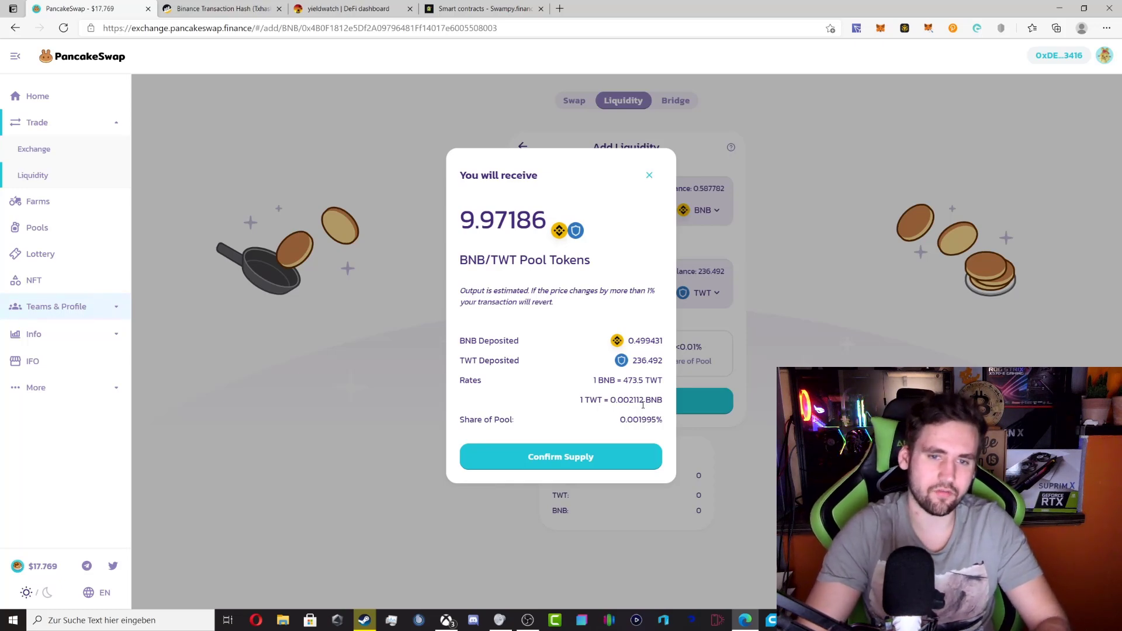
{"action": "left_click", "coordinate": [561, 459]}
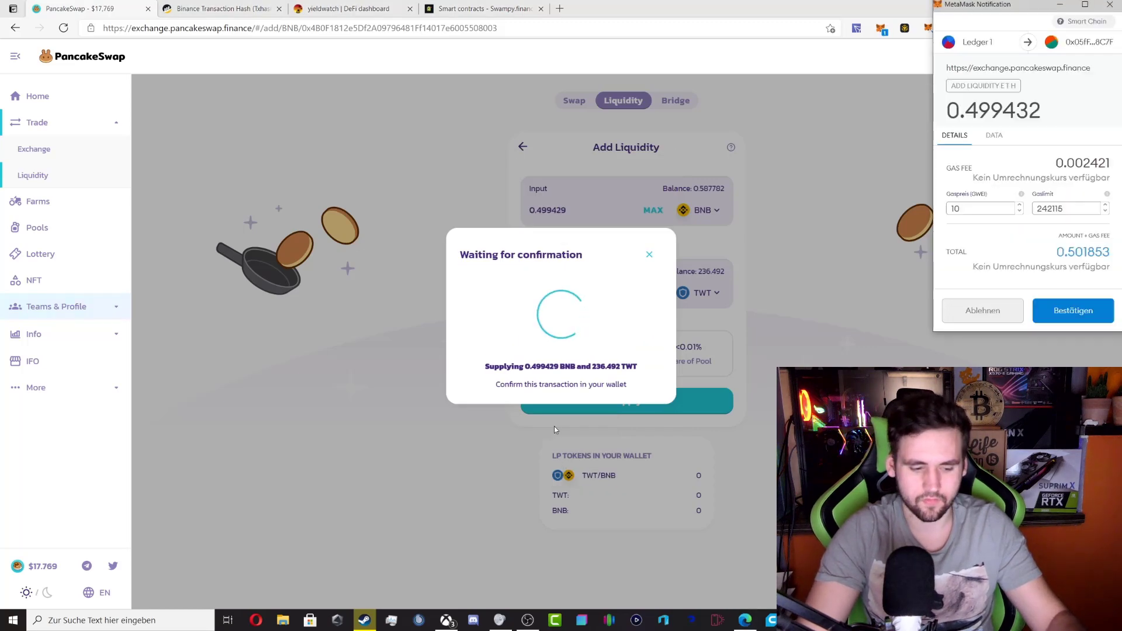
{"action": "left_click_drag", "start_coordinate": [1056, 163], "coordinate": [1083, 163]}
{"action": "left_click", "coordinate": [1076, 313]}
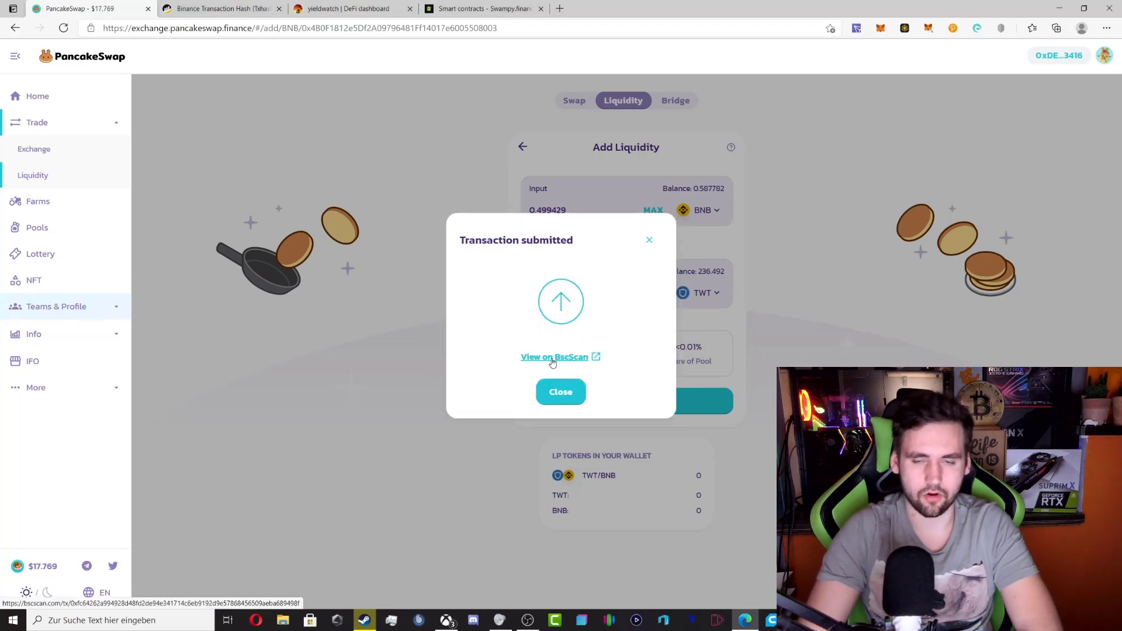
View the liquidity transaction on BscScan and check its dollar value
{"action": "left_click", "coordinate": [552, 359]}
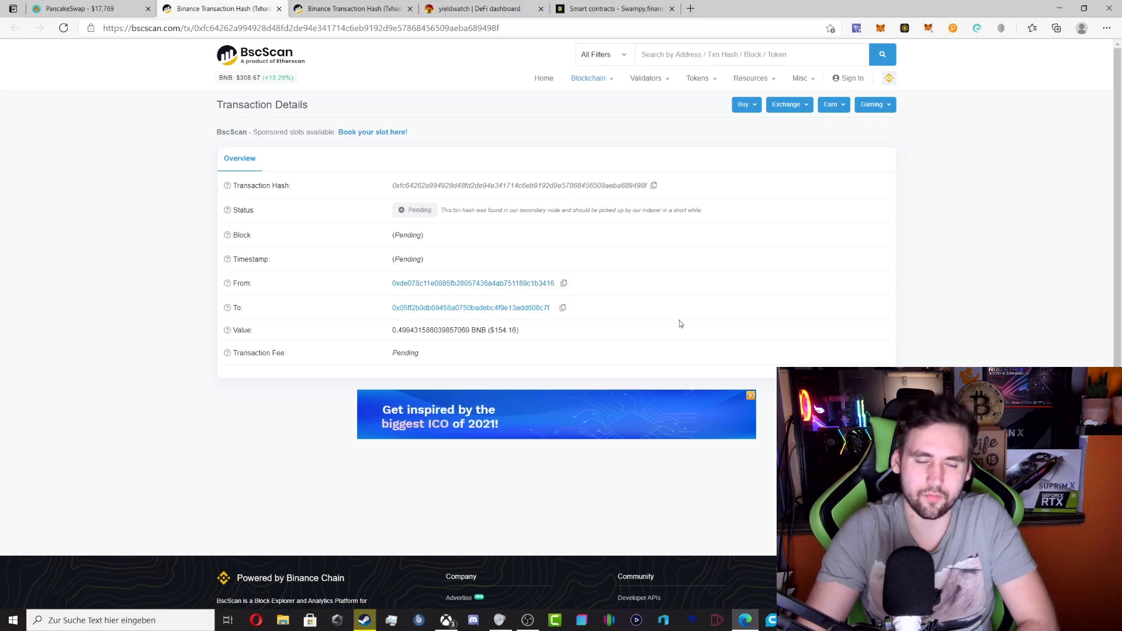
{"action": "left_click_drag", "start_coordinate": [519, 331], "coordinate": [497, 332]}
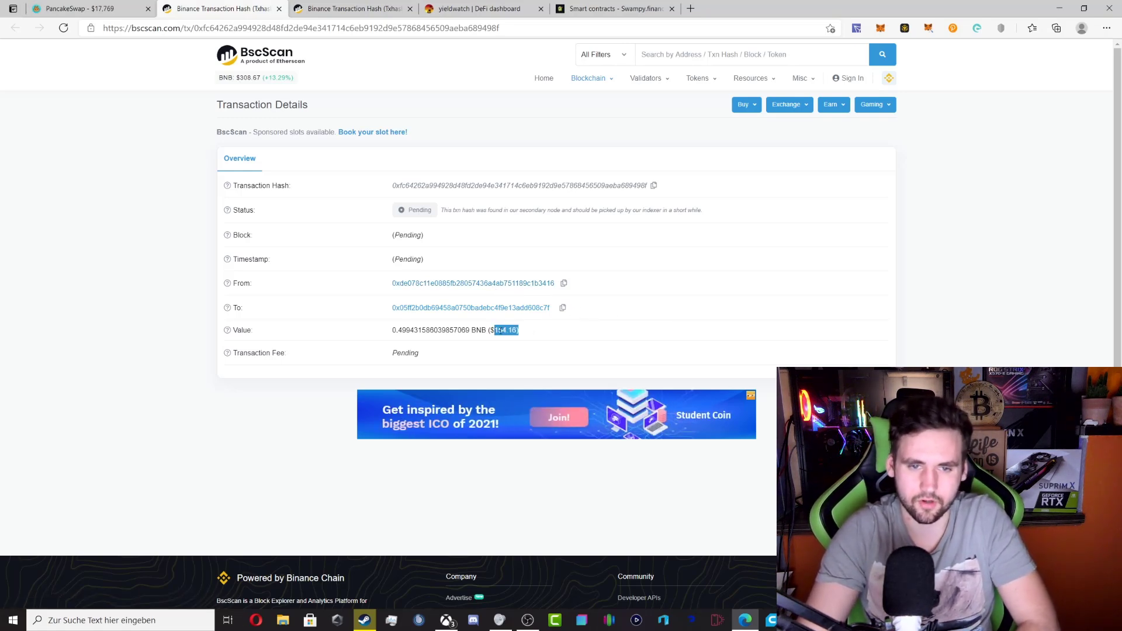
{"action": "left_click", "coordinate": [540, 330]}
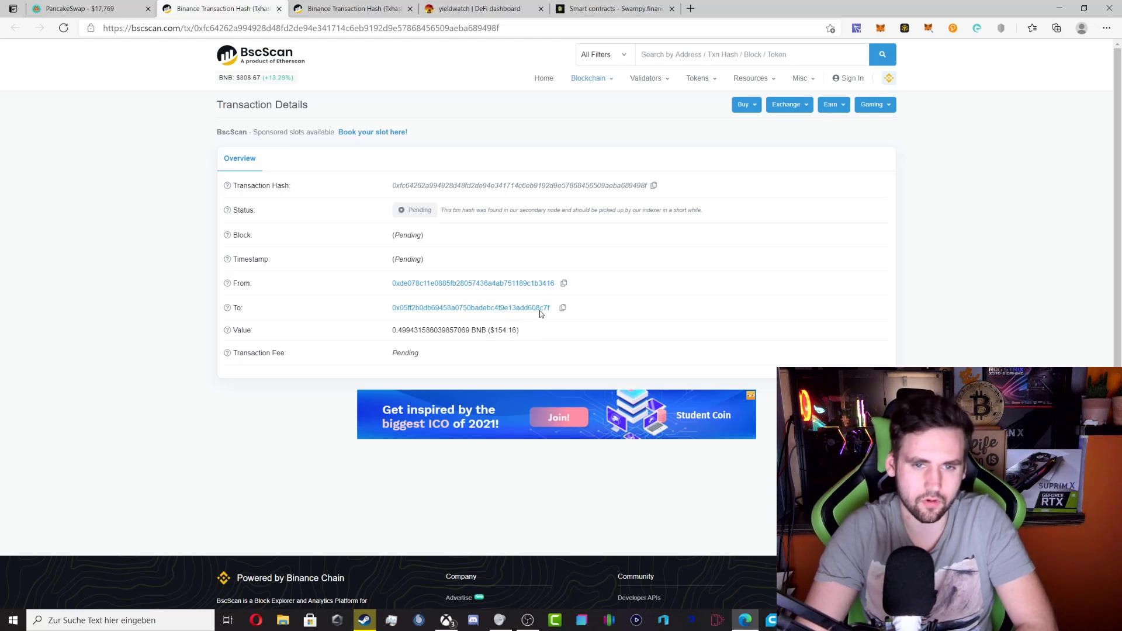
Close the submission notice in PancakeSwap, reload the liquidity transaction on BscScan to check its status, and return to PancakeSwap
{"action": "left_click", "coordinate": [88, 8]}
{"action": "left_click", "coordinate": [561, 389]}
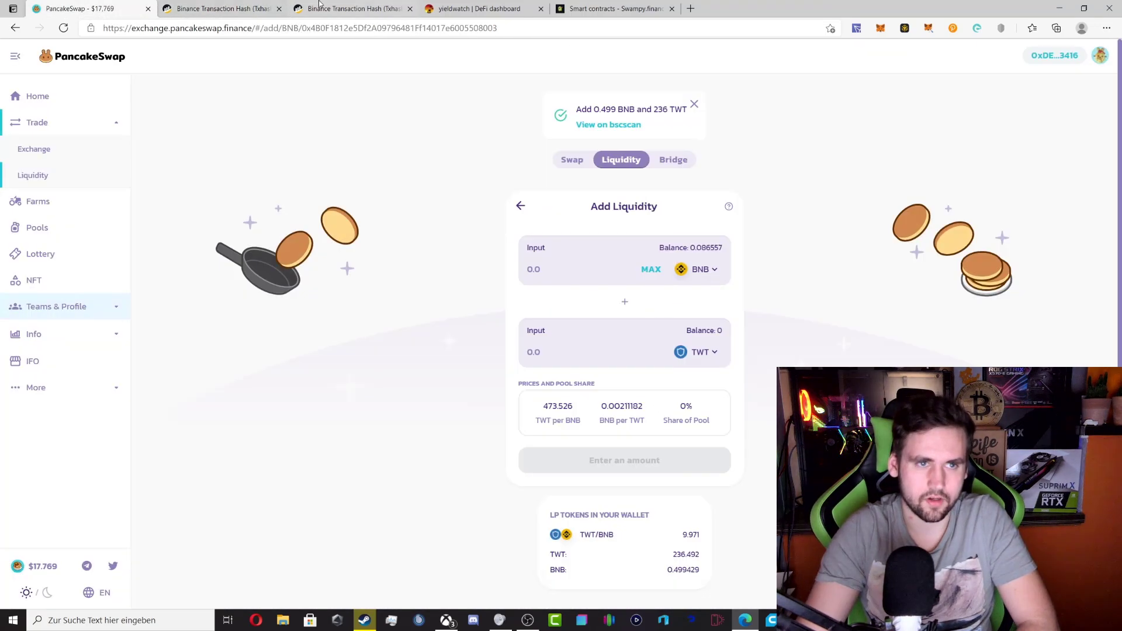
{"action": "left_click", "coordinate": [223, 8]}
{"action": "left_click", "coordinate": [63, 28]}
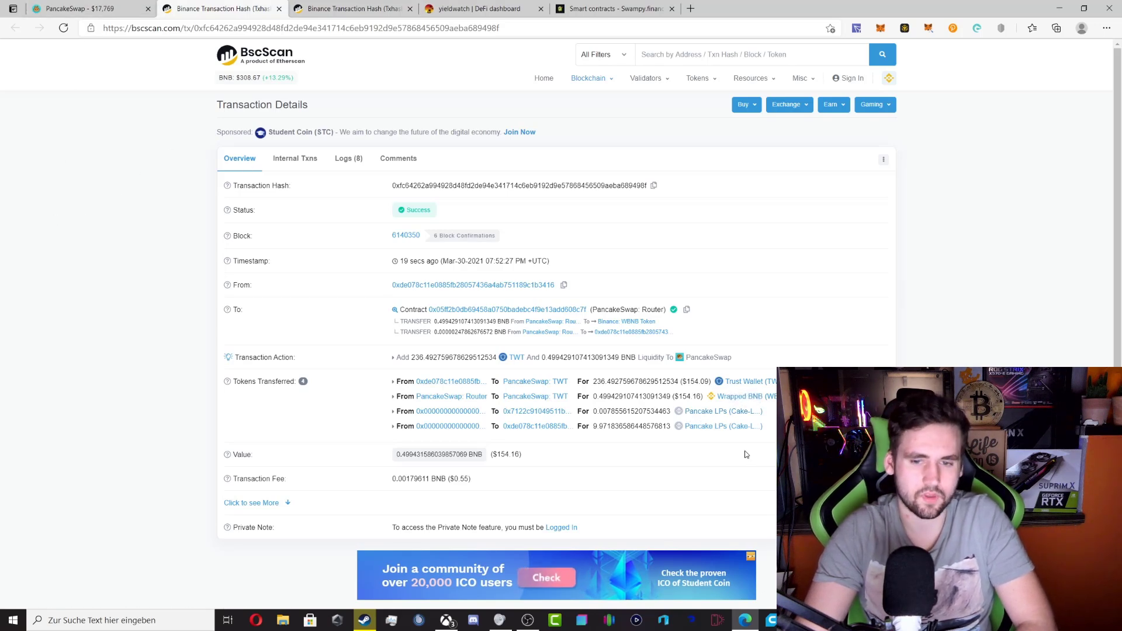
{"action": "key", "text": "ctrl+shift+Tab"}
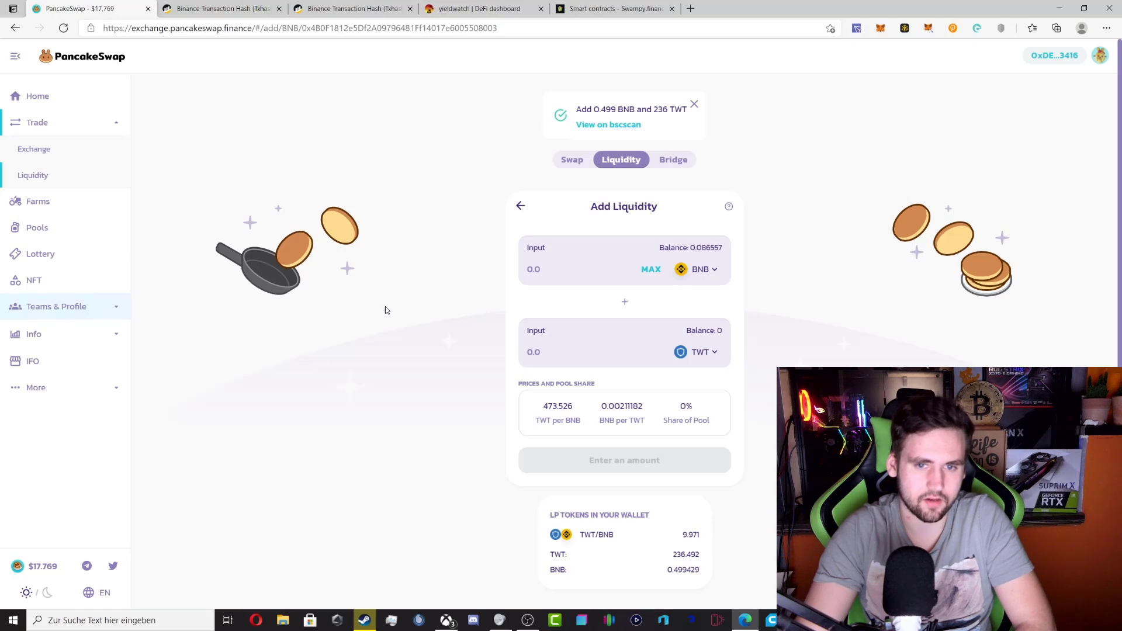
Look through the MetaMask asset list for the received Cake-LP tokens and close the wallet
{"action": "left_click", "coordinate": [880, 28]}
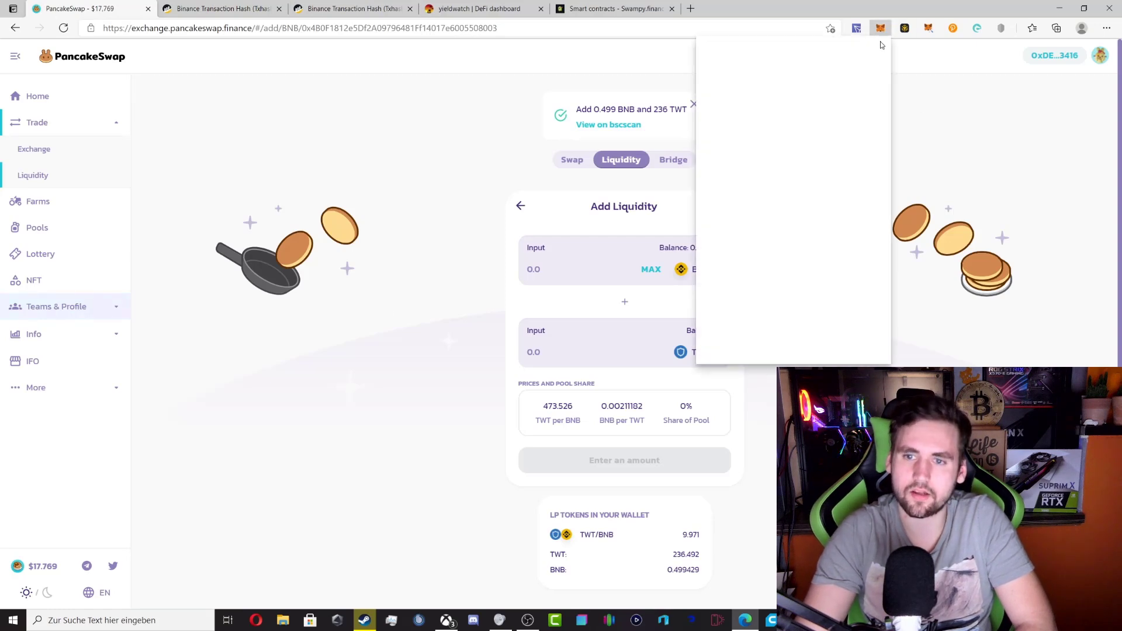
{"action": "left_click", "coordinate": [743, 239]}
{"action": "scroll", "coordinate": [806, 193], "scroll_direction": "down", "scroll_amount": 5}
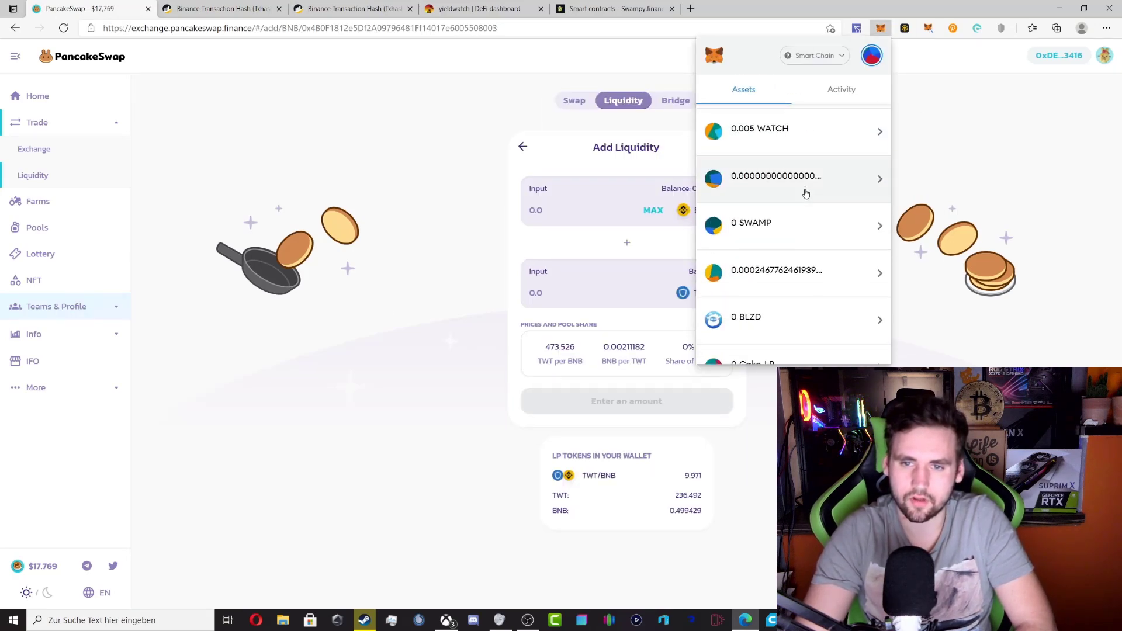
{"action": "scroll", "coordinate": [805, 193], "scroll_direction": "down", "scroll_amount": 3}
{"action": "scroll", "coordinate": [806, 167], "scroll_direction": "down", "scroll_amount": 3}
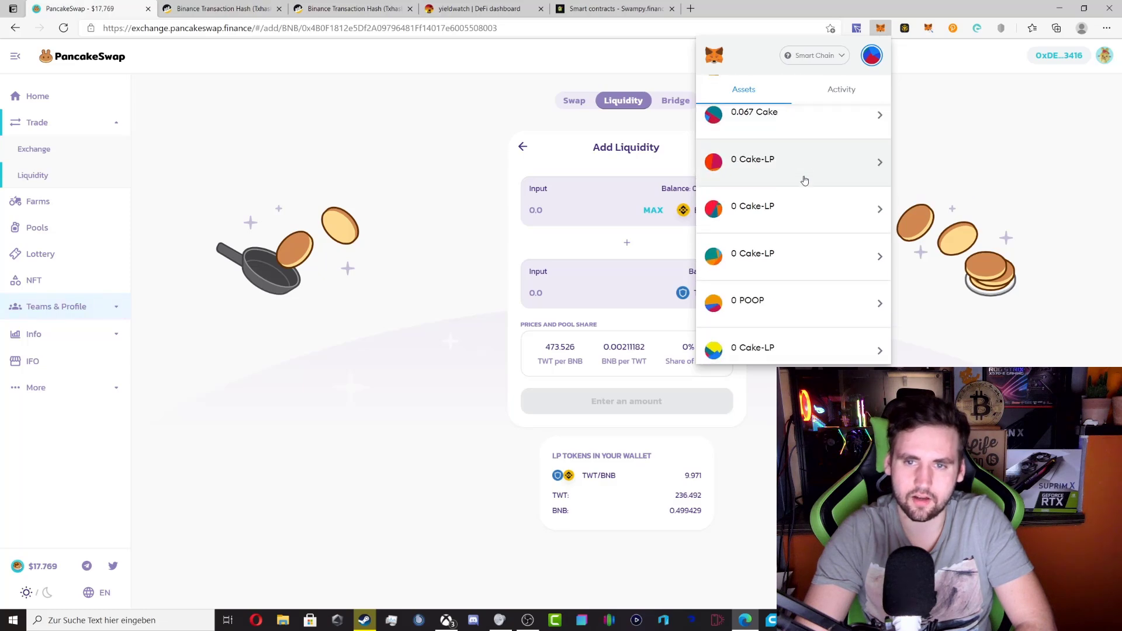
{"action": "scroll", "coordinate": [804, 216], "scroll_direction": "down", "scroll_amount": 2}
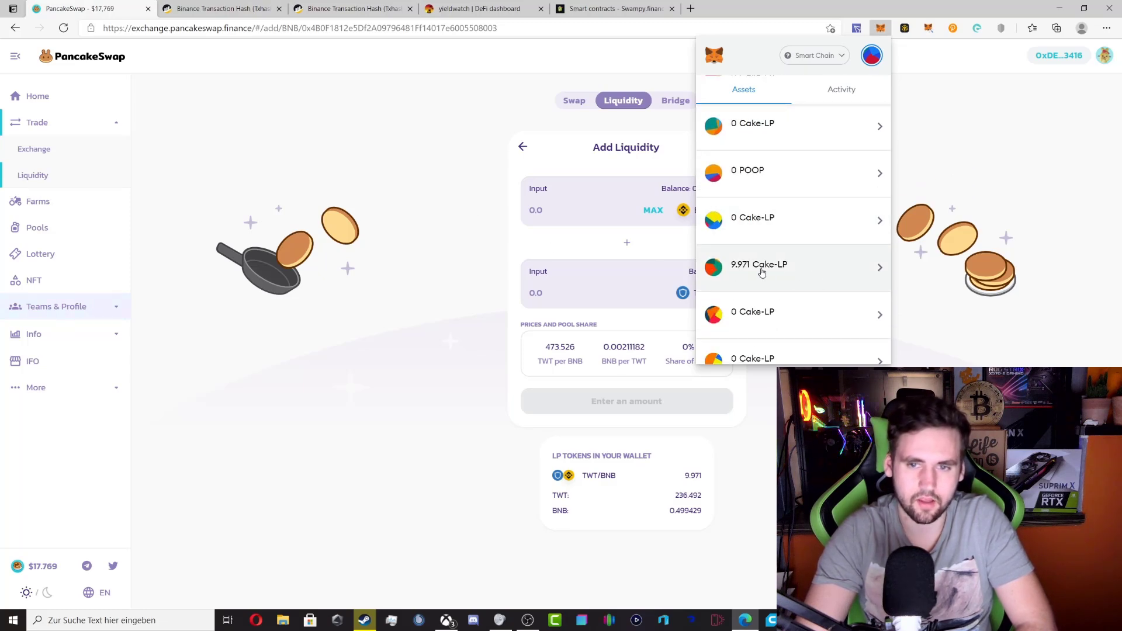
{"action": "left_click", "coordinate": [585, 240]}
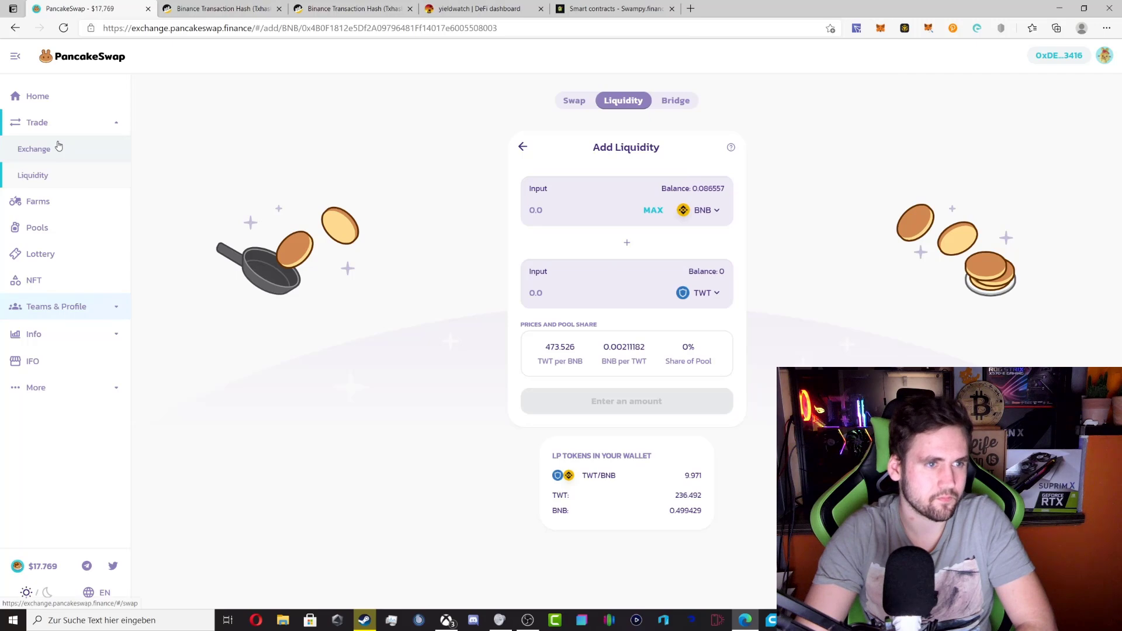
Search the PancakeSwap farms for "twt" and expand the TWT-BNB farm's details
{"action": "left_click", "coordinate": [55, 207]}
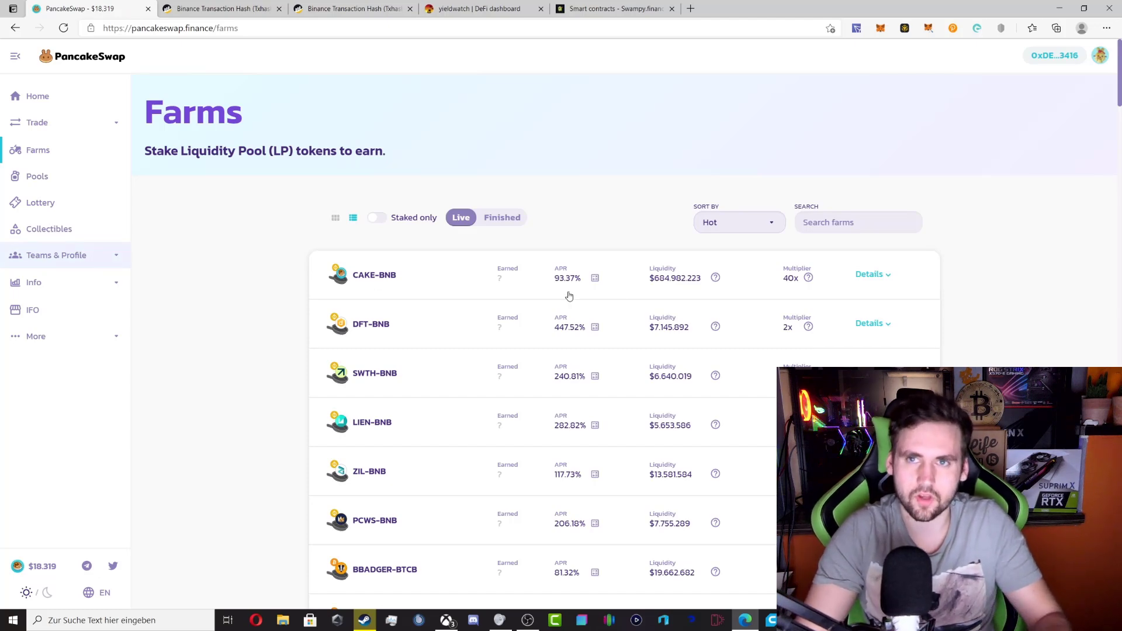
{"action": "left_click", "coordinate": [915, 224]}
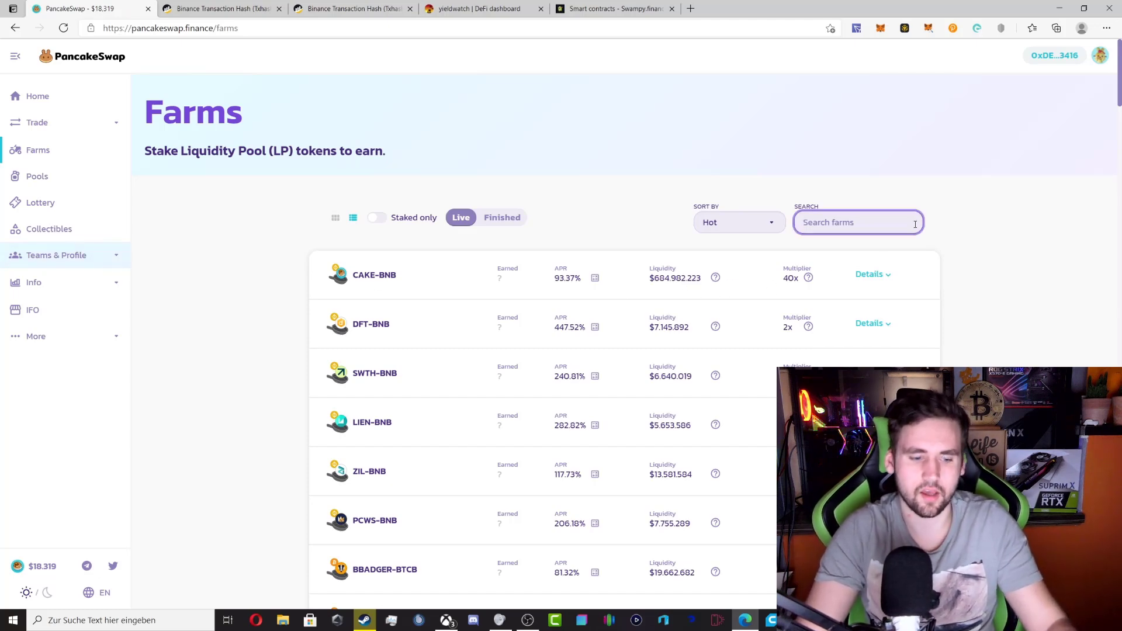
{"action": "type", "text": "twt"}
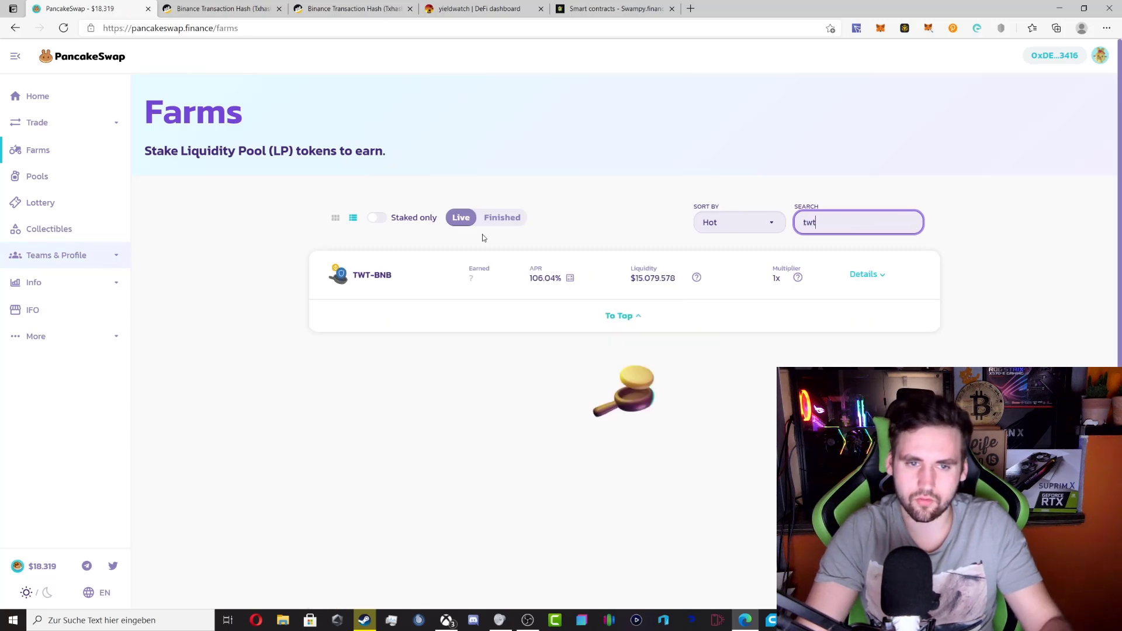
{"action": "left_click", "coordinate": [406, 272]}
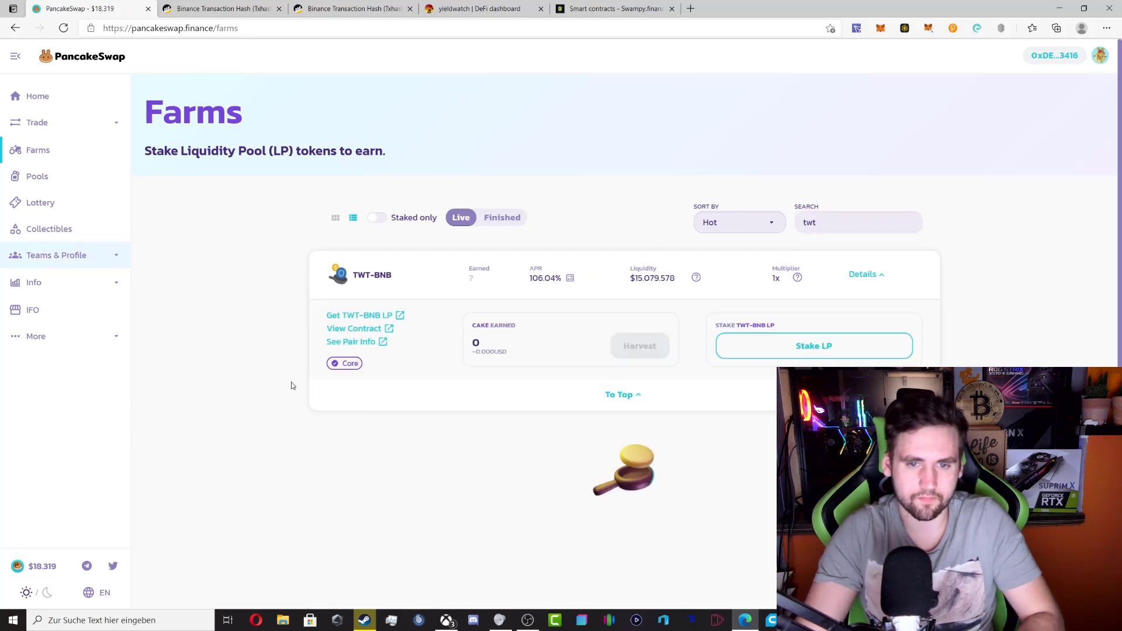
Stake the maximum TWT-BNB LP balance in the TWT-BNB farm and confirm the deposit in MetaMask
{"action": "left_click", "coordinate": [785, 349]}
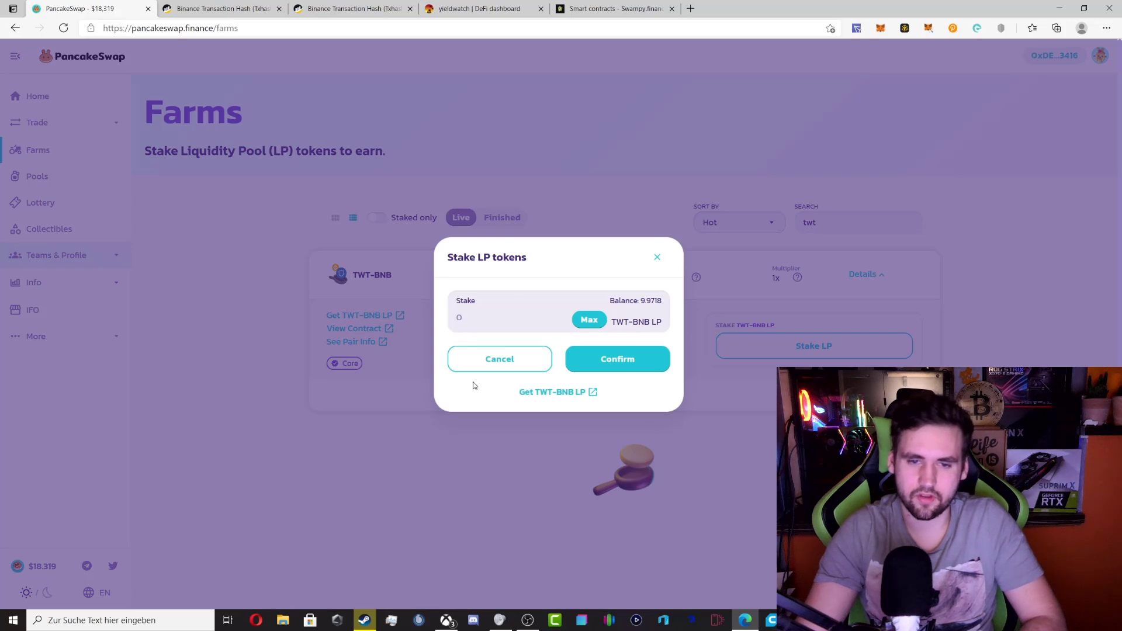
{"action": "left_click", "coordinate": [492, 364]}
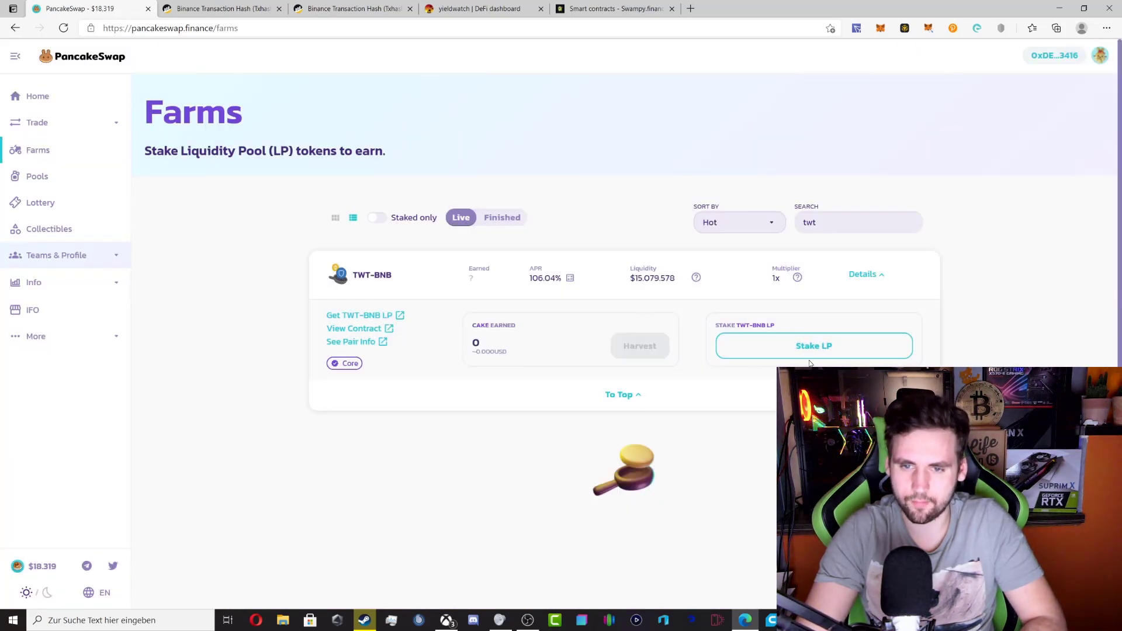
{"action": "left_click", "coordinate": [814, 346]}
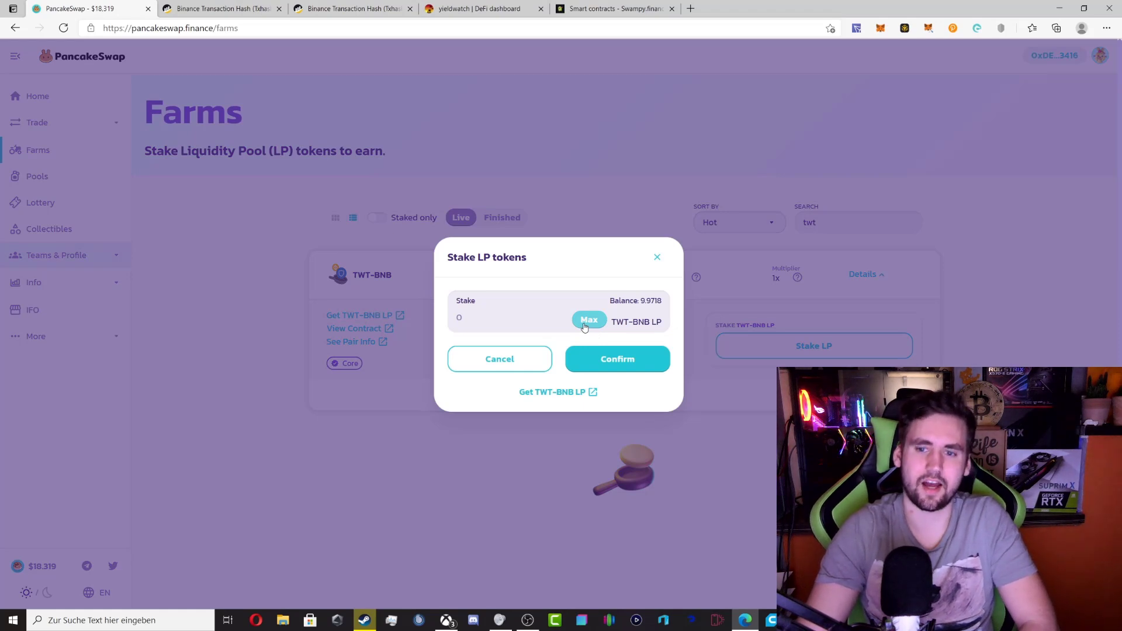
{"action": "left_click", "coordinate": [588, 320]}
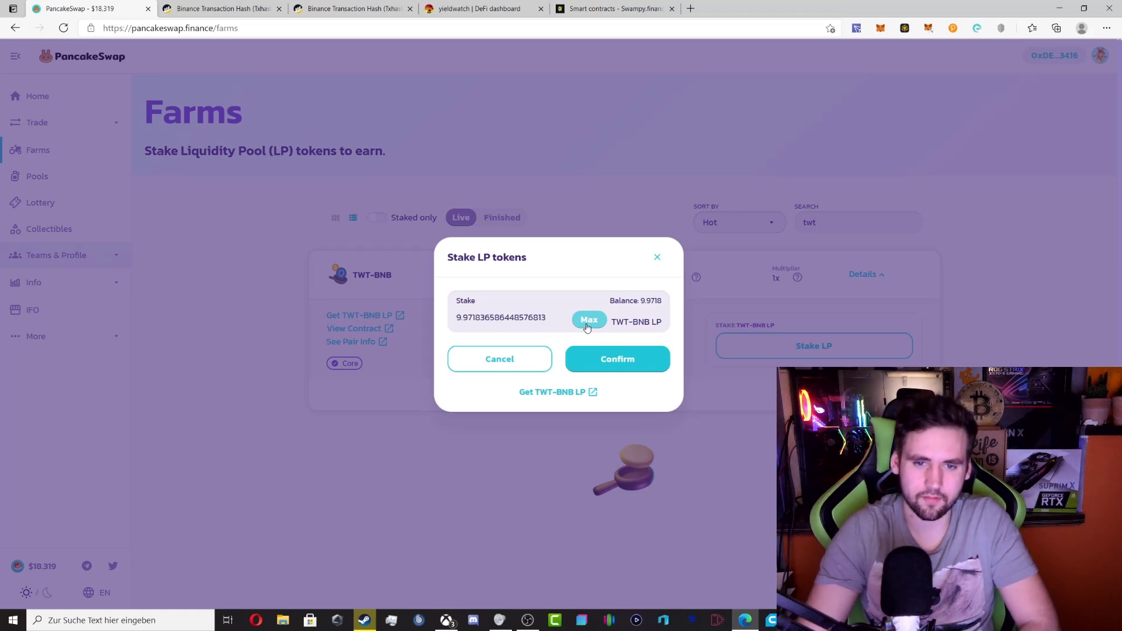
{"action": "left_click", "coordinate": [626, 361]}
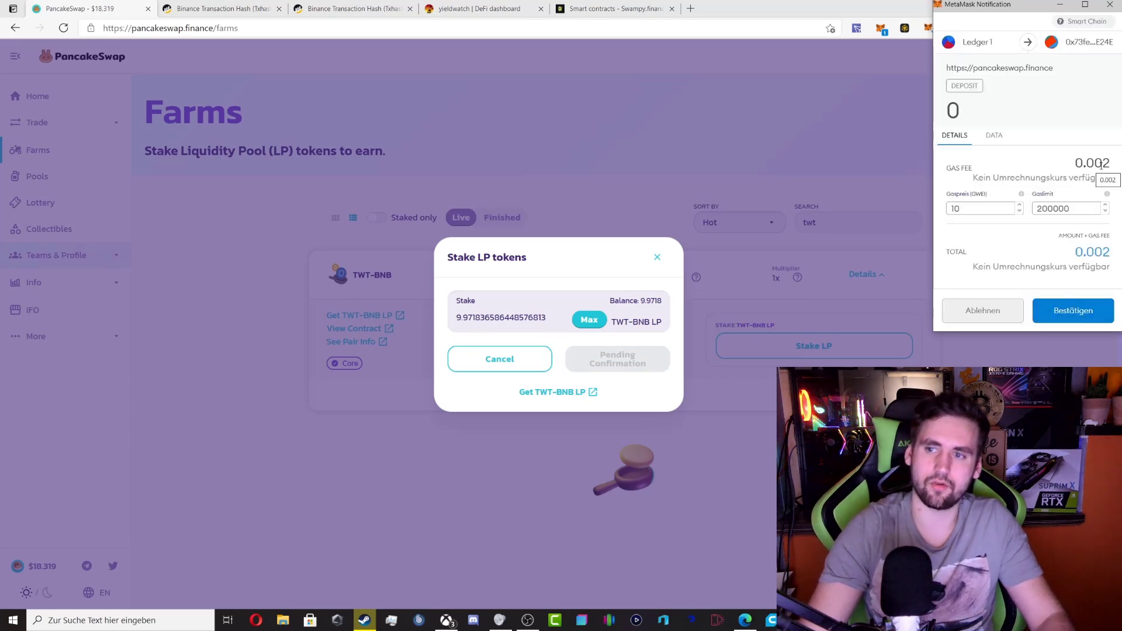
{"action": "left_click", "coordinate": [1086, 324]}
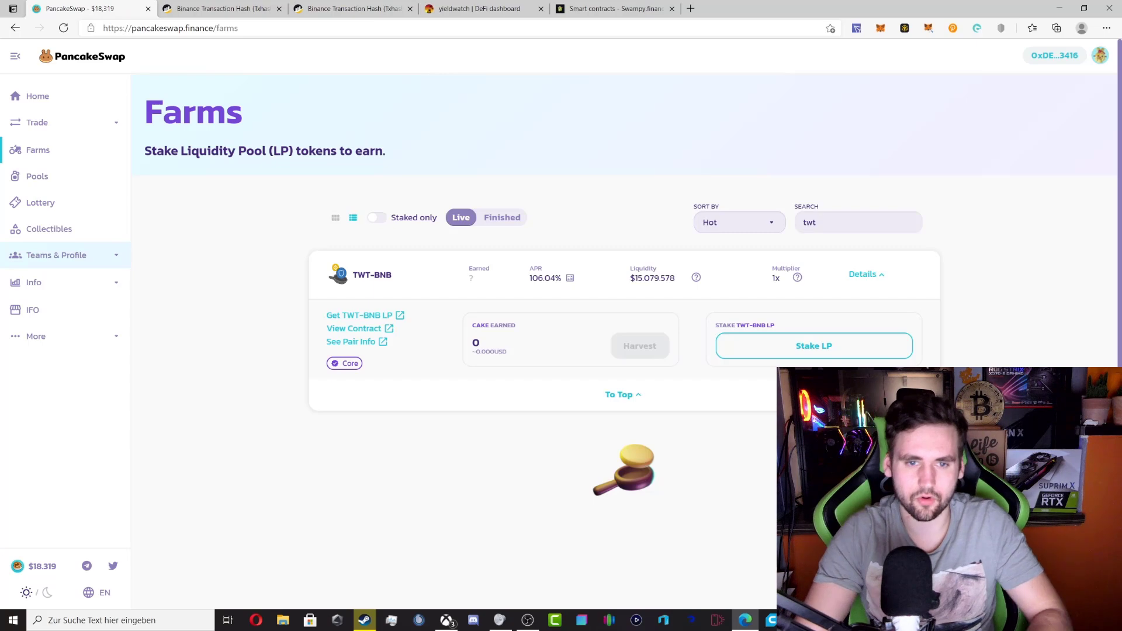
Check the yieldwatch dashboard, return to PancakeSwap and limit a fresh Farms list to staked farms only
{"action": "left_click", "coordinate": [454, 8]}
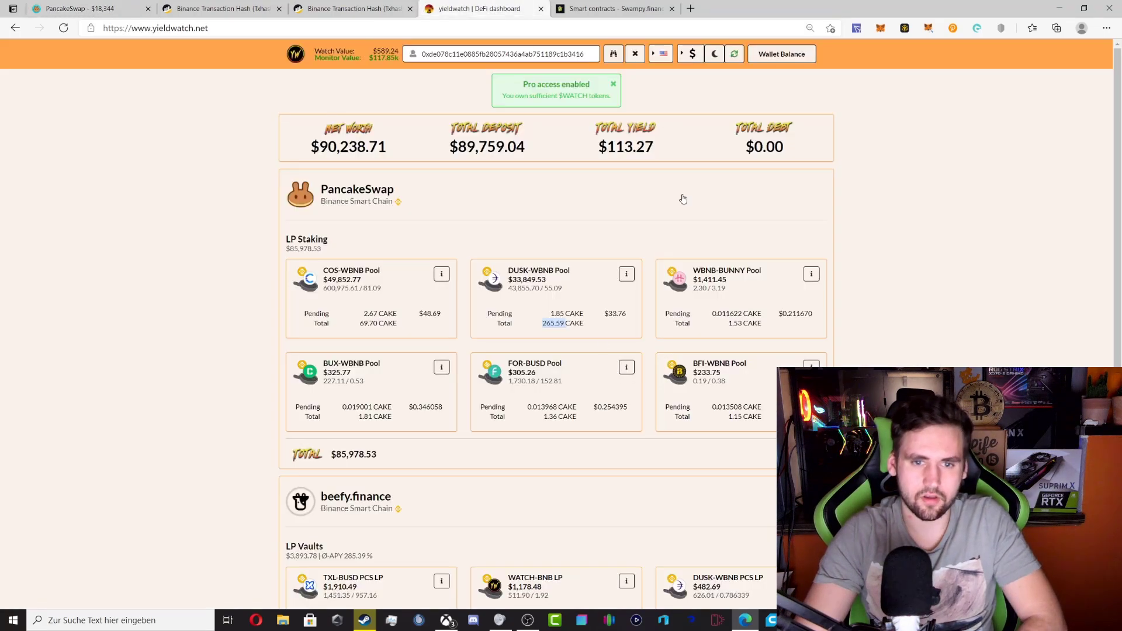
{"action": "left_click", "coordinate": [93, 8]}
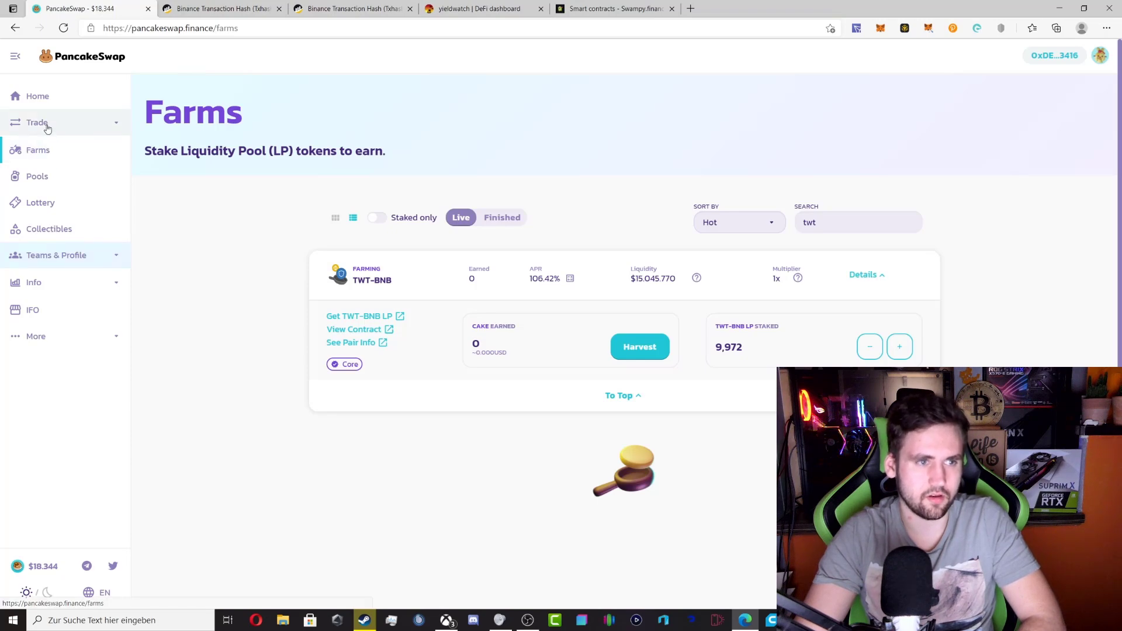
{"action": "left_click", "coordinate": [45, 151]}
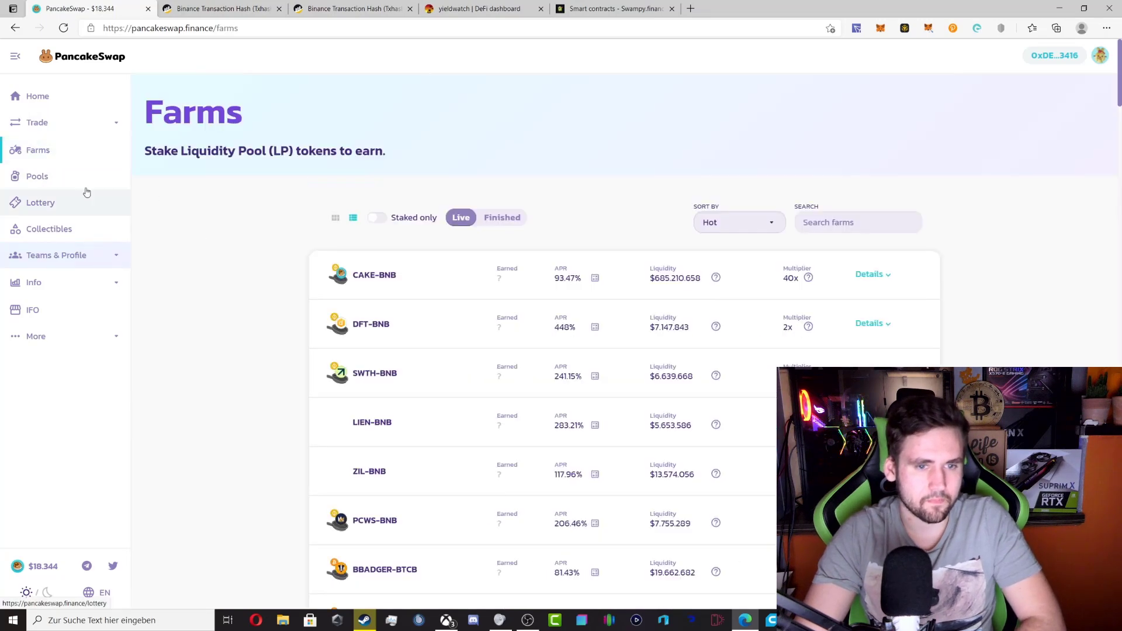
{"action": "left_click", "coordinate": [377, 217]}
{"action": "scroll", "coordinate": [266, 341], "scroll_direction": "down", "scroll_amount": 2}
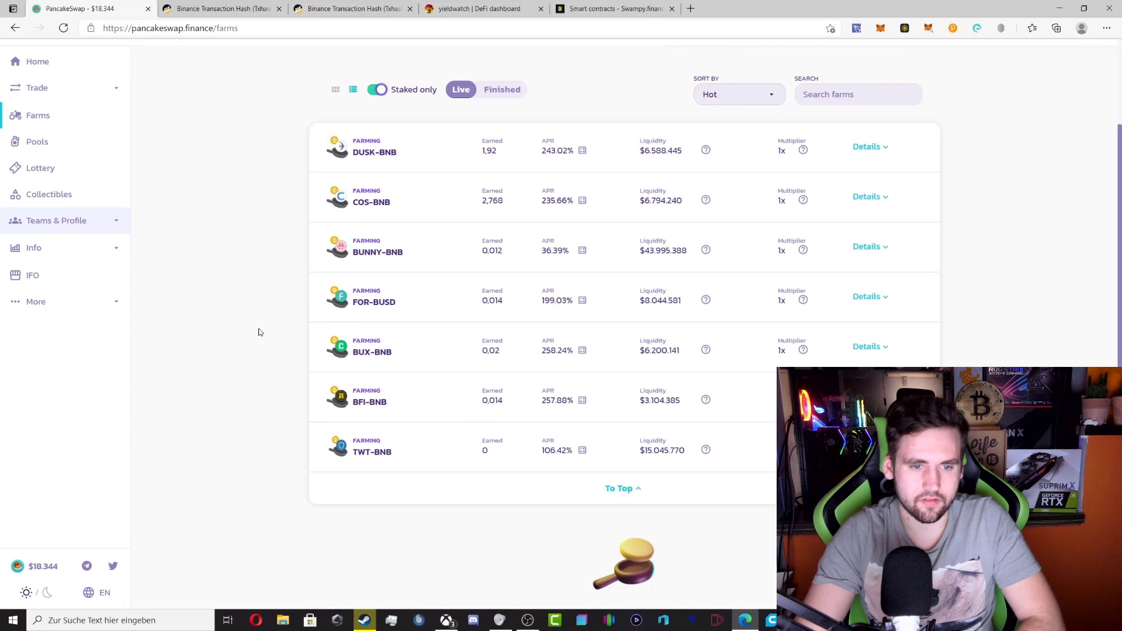
Expand the staked TWT-BNB farm's details and check its earned CAKE and staked LP amount
{"action": "left_click", "coordinate": [396, 453]}
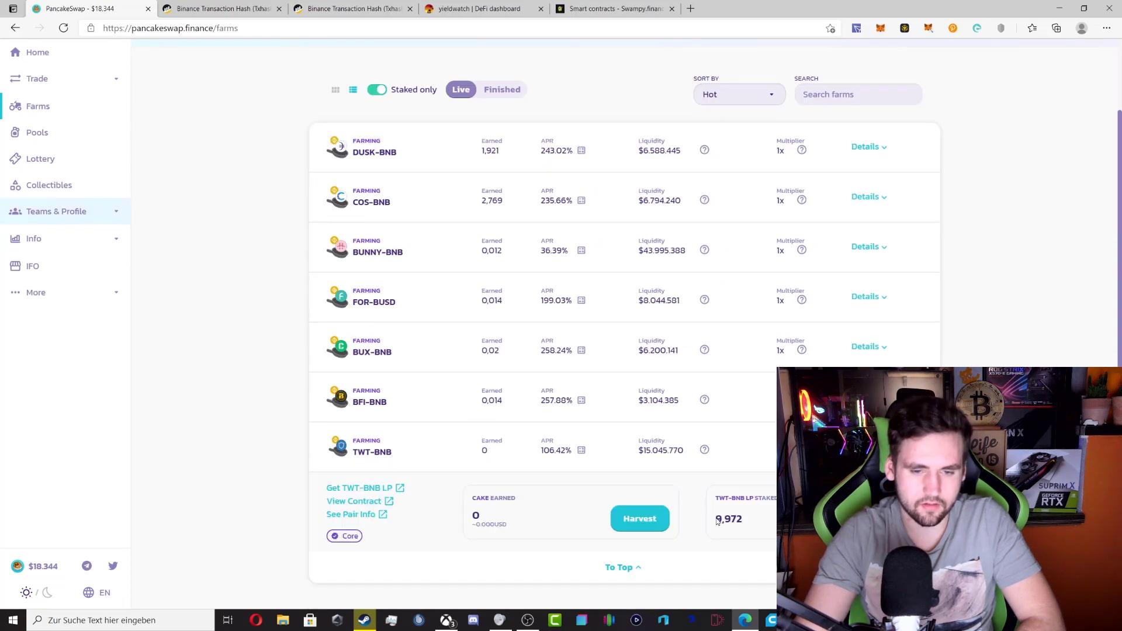
{"action": "left_click_drag", "start_coordinate": [495, 526], "coordinate": [471, 513]}
{"action": "left_click", "coordinate": [498, 525]}
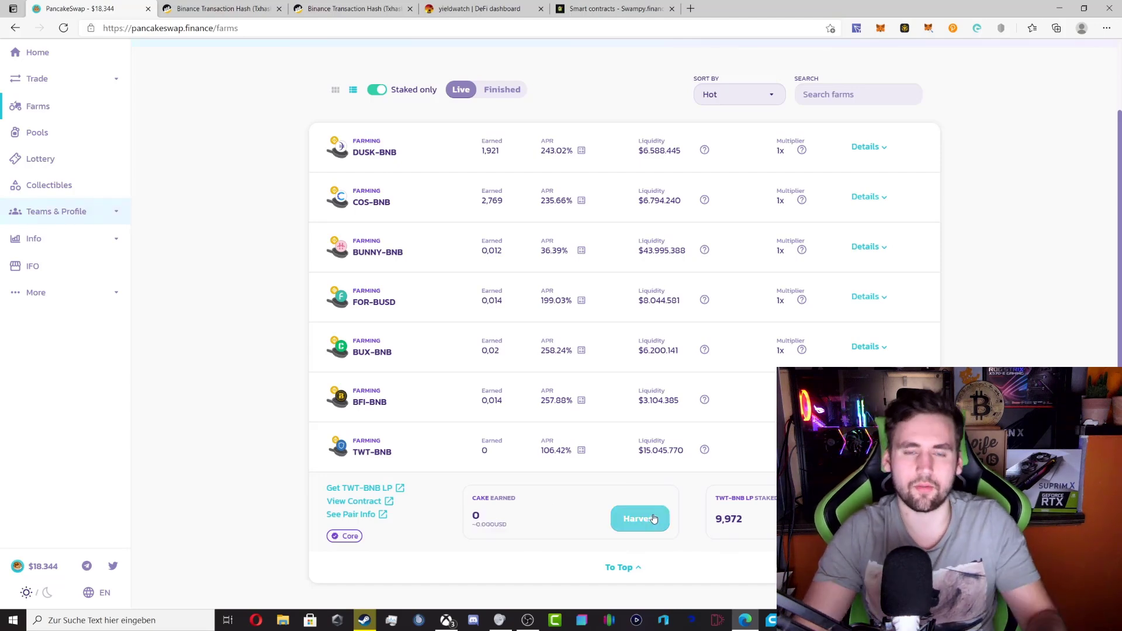
Open the Syrup Pools page and examine the CAKE pool's APR and staking options alongside the other live pools
{"action": "scroll", "coordinate": [185, 340], "scroll_direction": "up", "scroll_amount": 2}
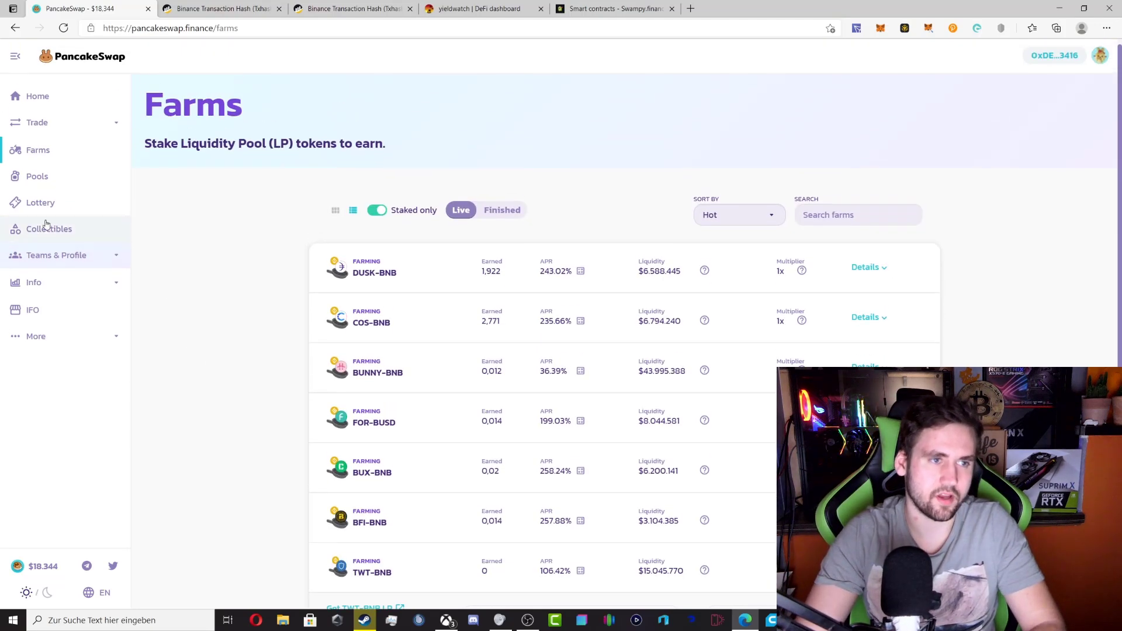
{"action": "left_click", "coordinate": [50, 130]}
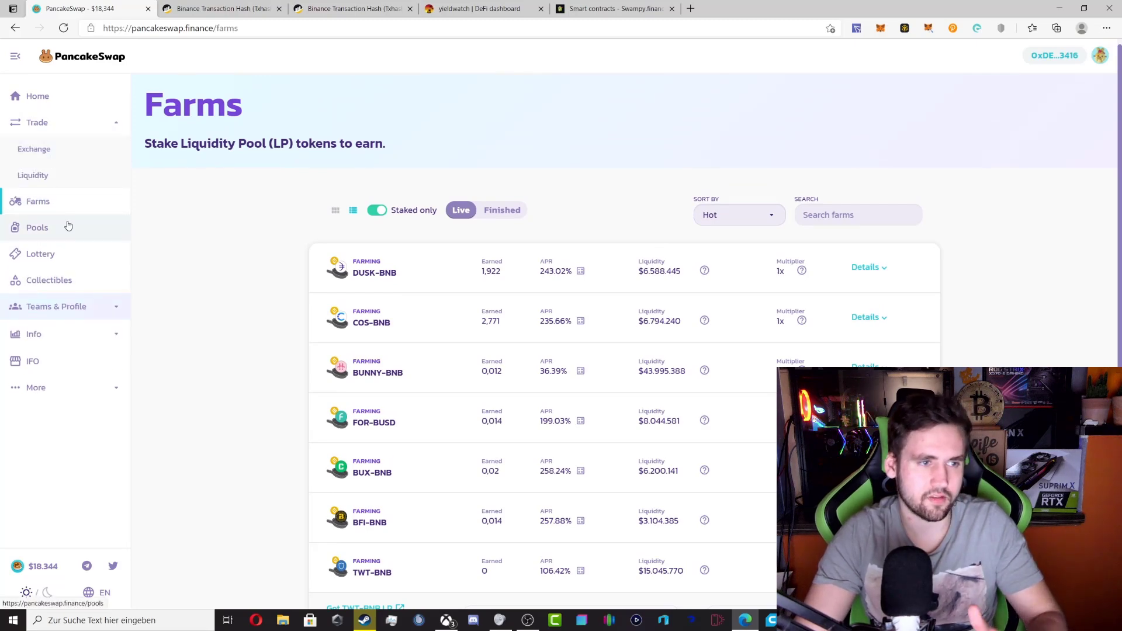
{"action": "left_click", "coordinate": [37, 227]}
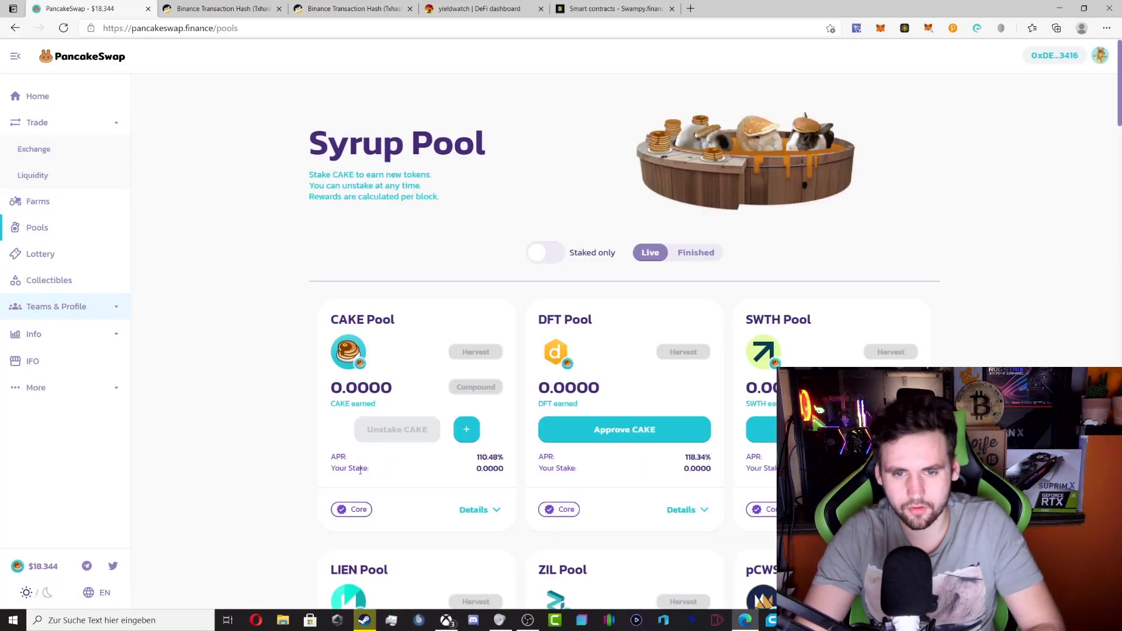
{"action": "scroll", "coordinate": [288, 454], "scroll_direction": "down", "scroll_amount": 3}
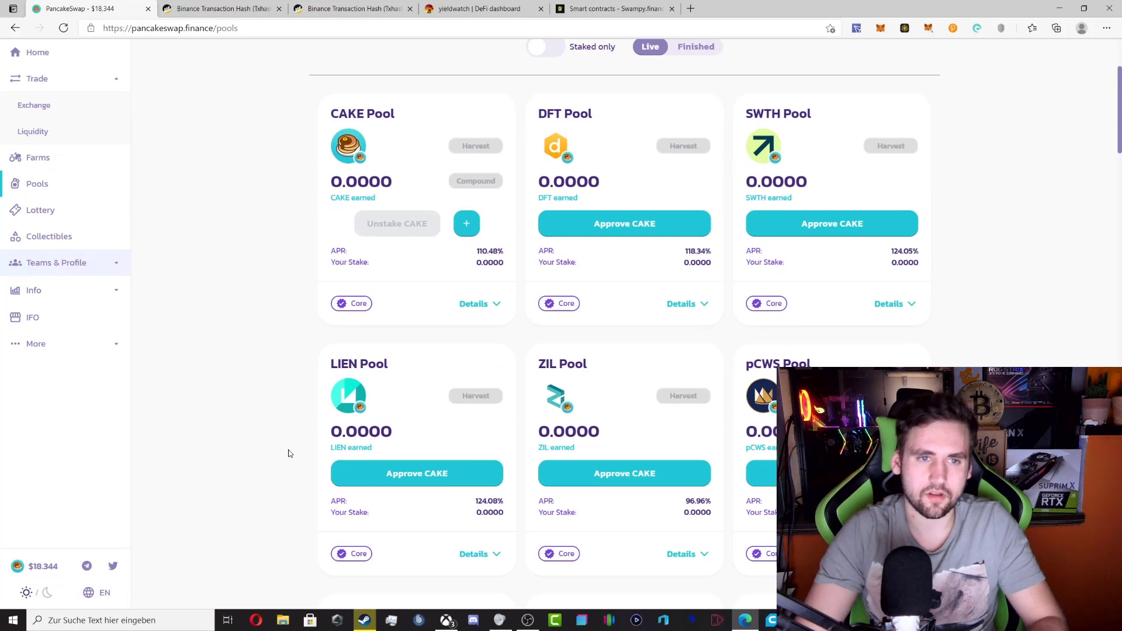
{"action": "scroll", "coordinate": [286, 429], "scroll_direction": "up", "scroll_amount": 2}
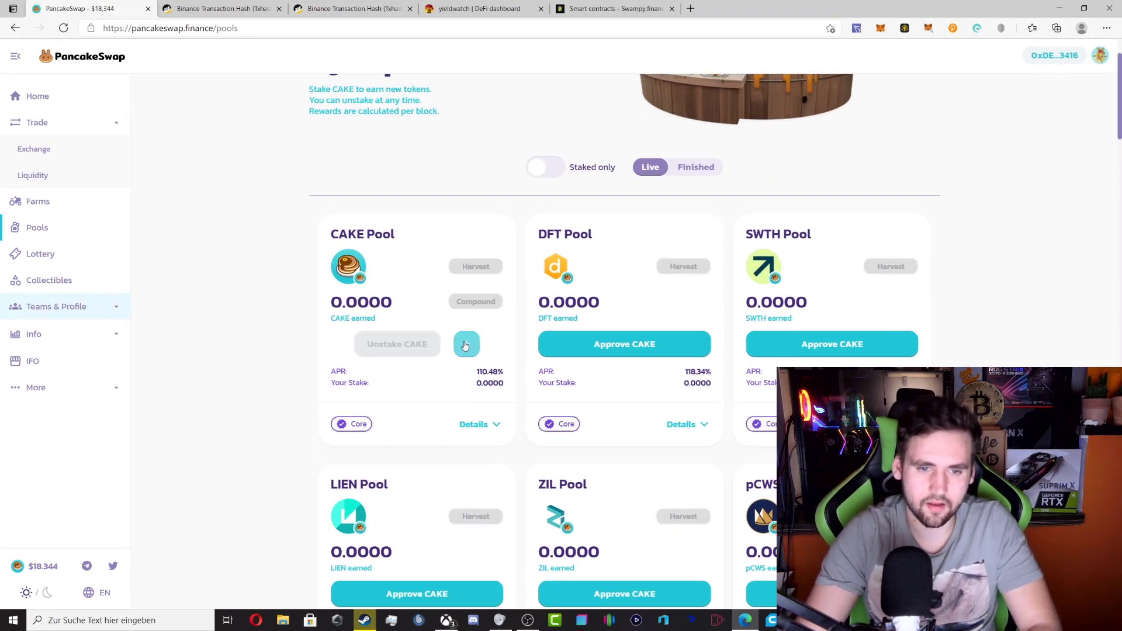
{"action": "left_click_drag", "start_coordinate": [477, 372], "coordinate": [493, 372]}
{"action": "left_click", "coordinate": [493, 373]}
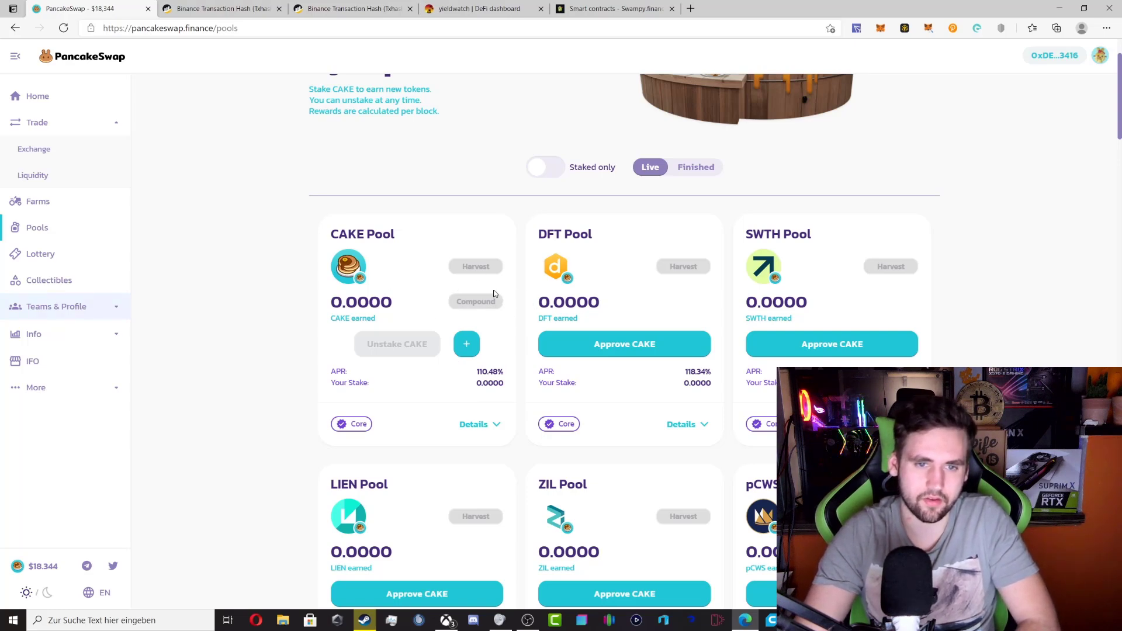
{"action": "scroll", "coordinate": [474, 295], "scroll_direction": "down", "scroll_amount": 2}
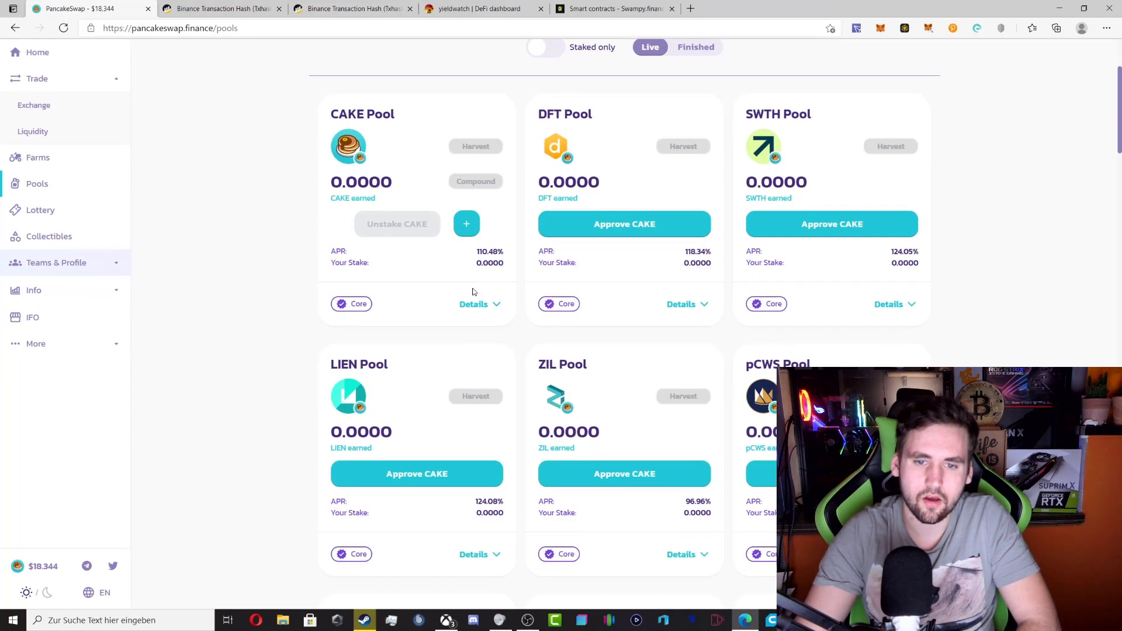
{"action": "scroll", "coordinate": [444, 294], "scroll_direction": "up", "scroll_amount": 2}
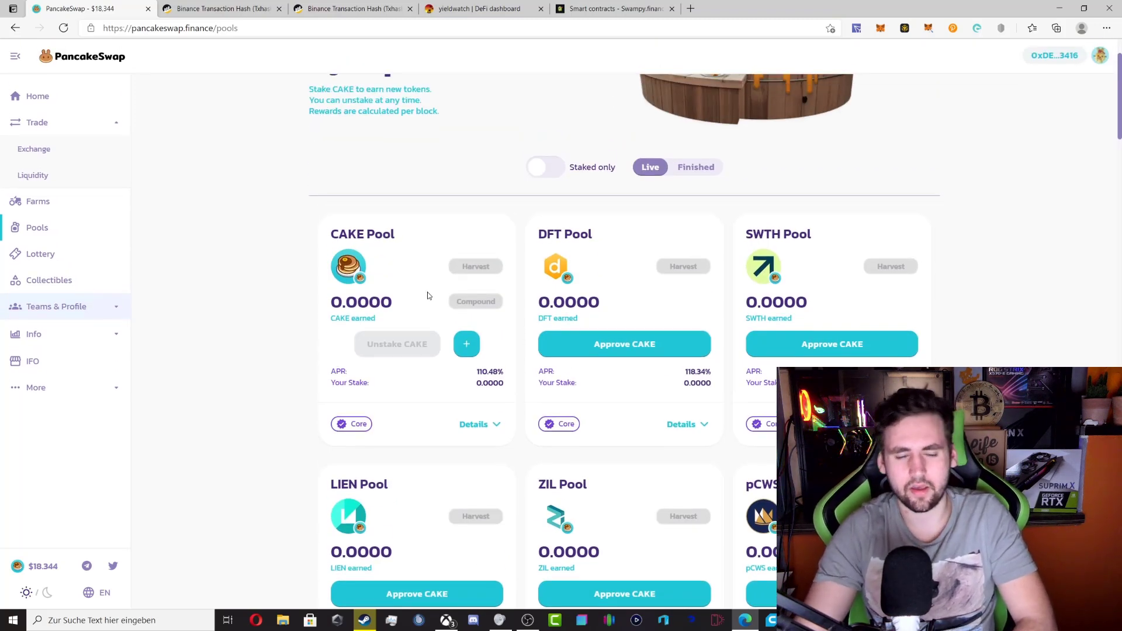
{"action": "scroll", "coordinate": [430, 296], "scroll_direction": "down", "scroll_amount": 4}
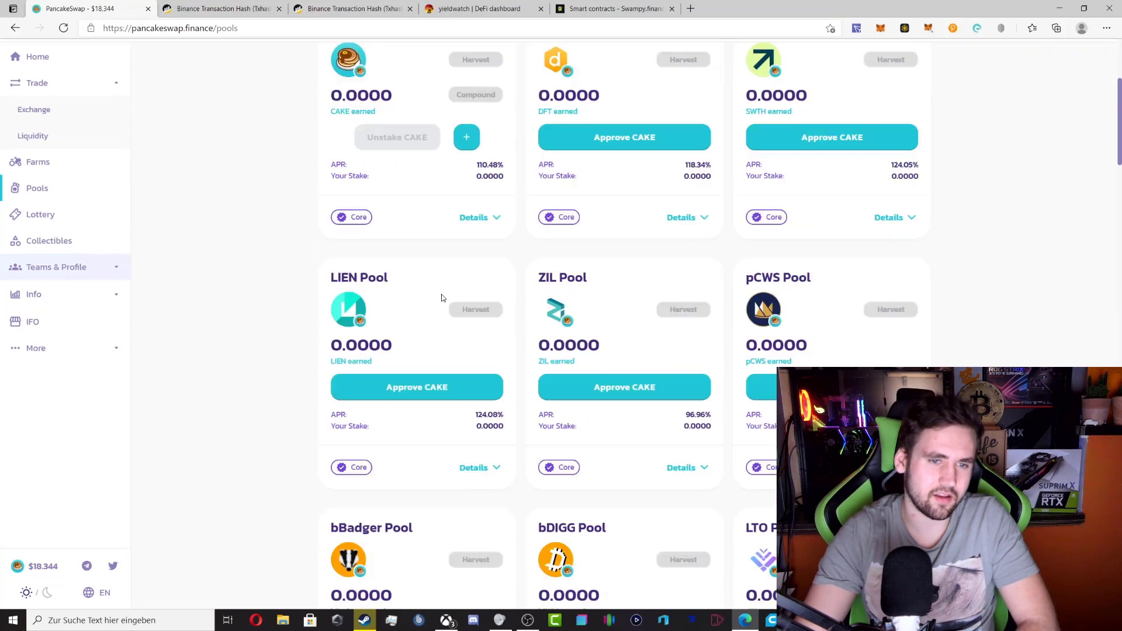
{"action": "scroll", "coordinate": [442, 296], "scroll_direction": "up", "scroll_amount": 2}
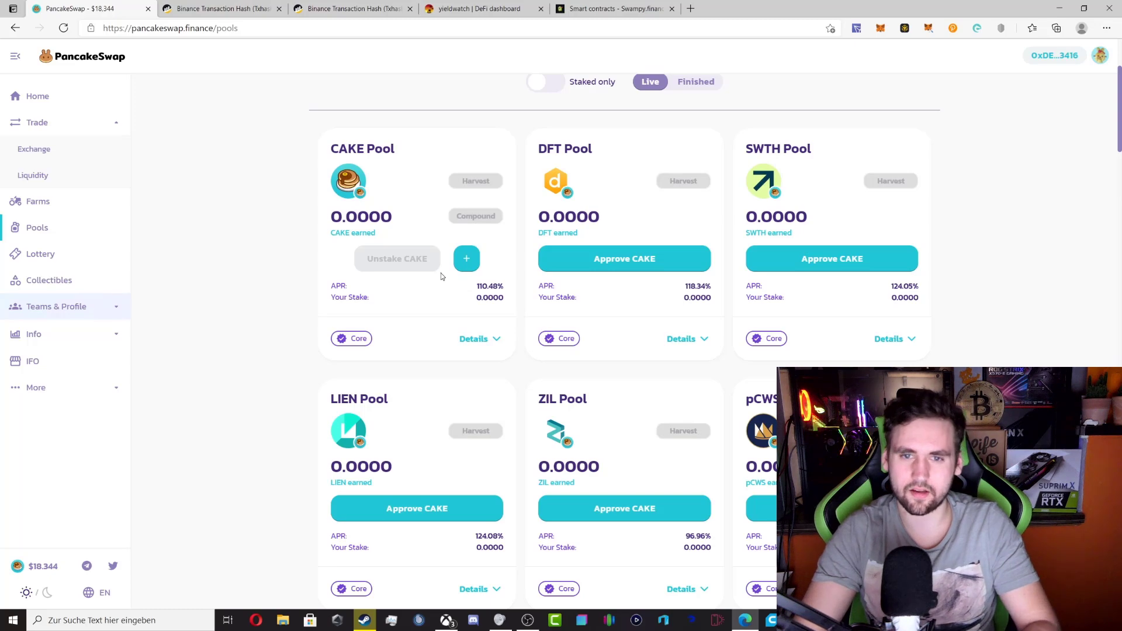
{"action": "scroll", "coordinate": [441, 273], "scroll_direction": "up", "scroll_amount": 3}
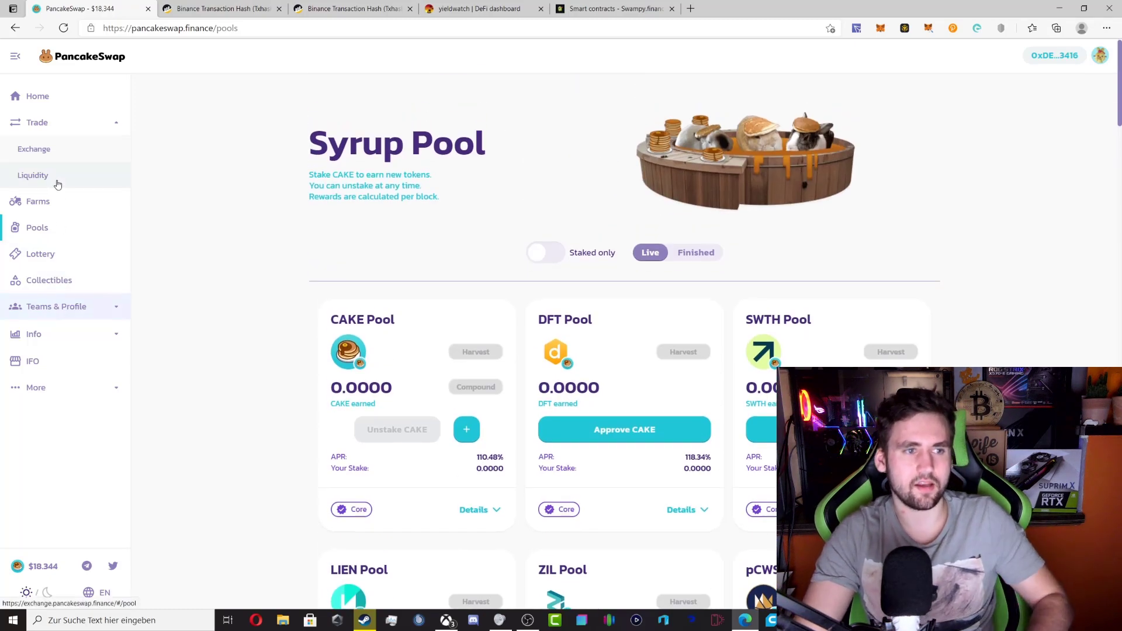
Look through the live Syrup Pools and compare the APRs of the bBadger, MIR, TRADE and DUSK pools
{"action": "scroll", "coordinate": [813, 211], "scroll_direction": "down", "scroll_amount": 4}
{"action": "scroll", "coordinate": [814, 211], "scroll_direction": "down", "scroll_amount": 8}
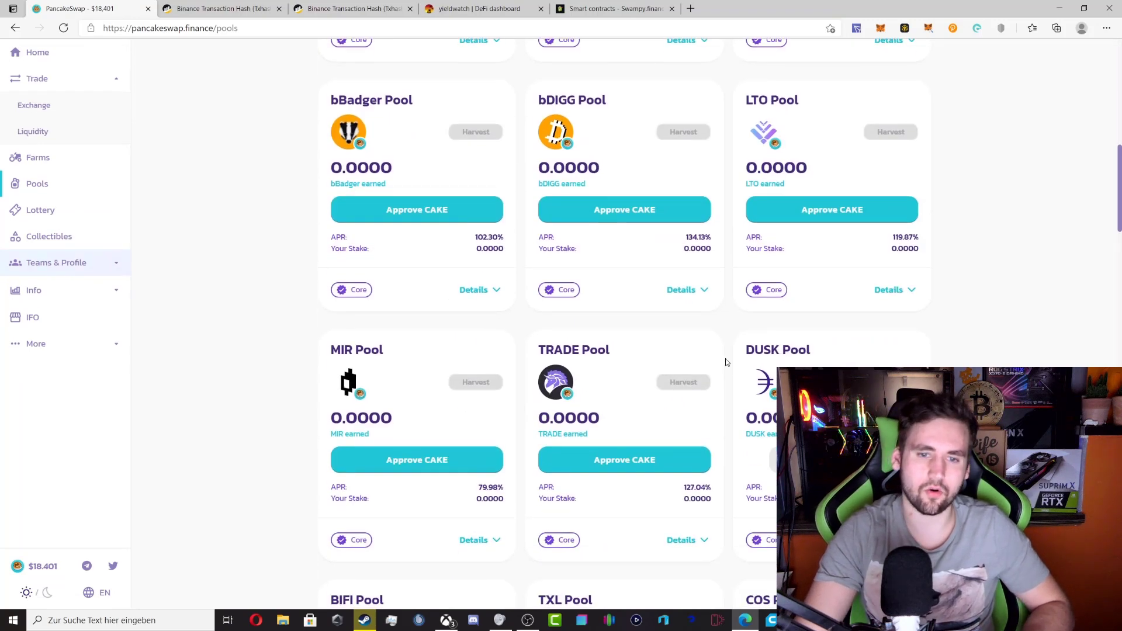
{"action": "scroll", "coordinate": [868, 269], "scroll_direction": "down", "scroll_amount": 3}
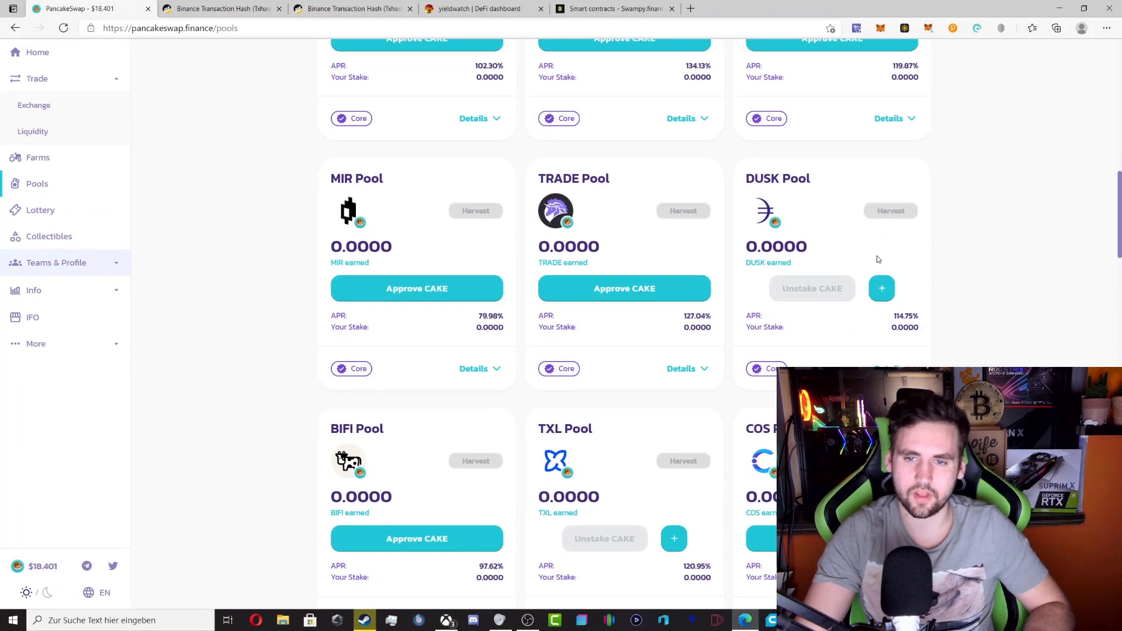
{"action": "scroll", "coordinate": [41, 141], "scroll_direction": "up", "scroll_amount": 5}
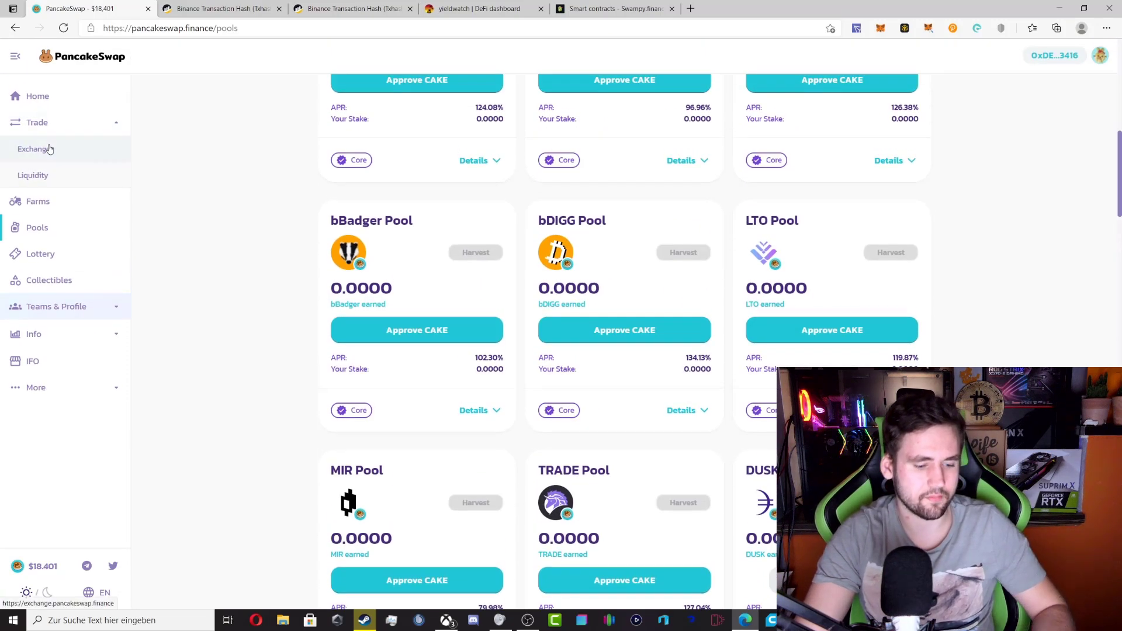
Limit the Farms list to staked farms, harvest the COS-BNB farm's earned CAKE and confirm the transaction in MetaMask
{"action": "left_click", "coordinate": [53, 91]}
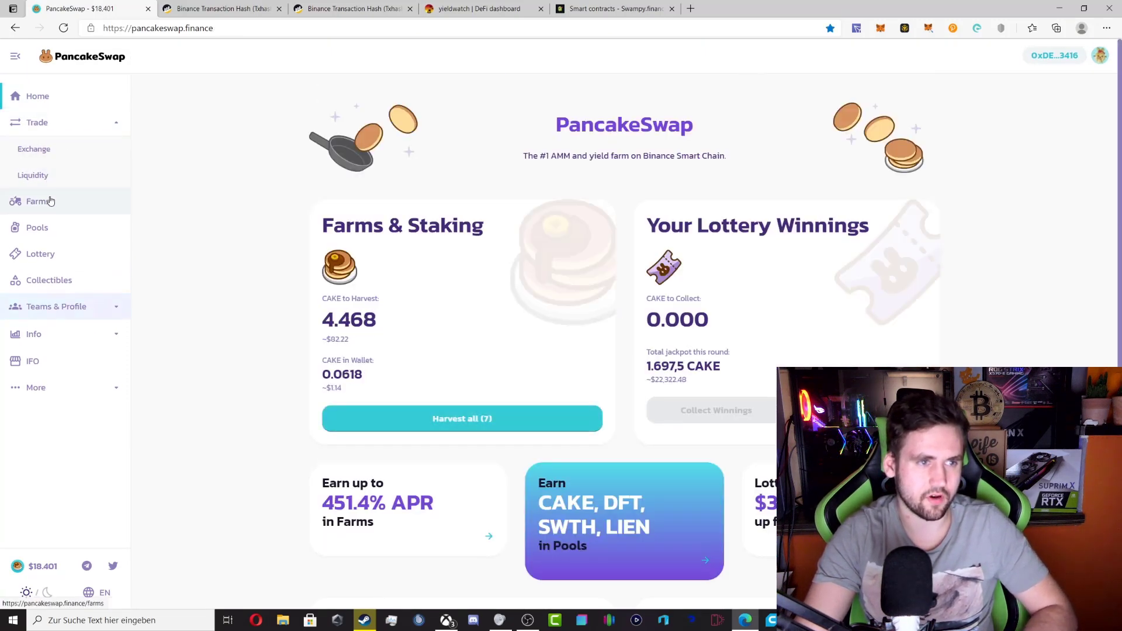
{"action": "left_click", "coordinate": [51, 202]}
{"action": "scroll", "coordinate": [380, 192], "scroll_direction": "down", "scroll_amount": 2}
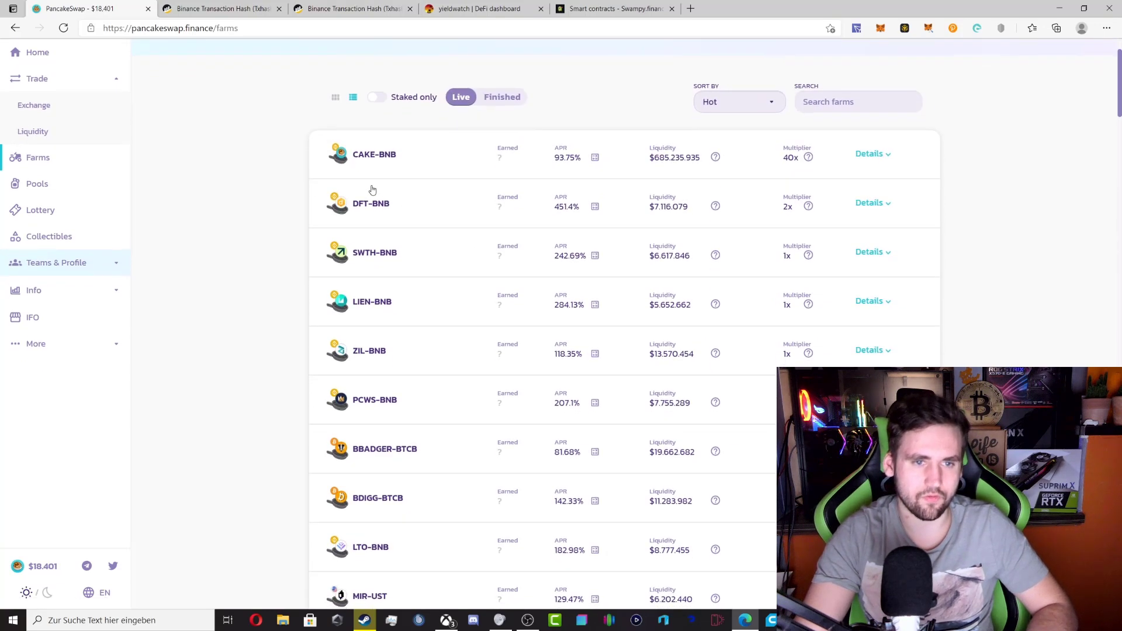
{"action": "left_click", "coordinate": [374, 97]}
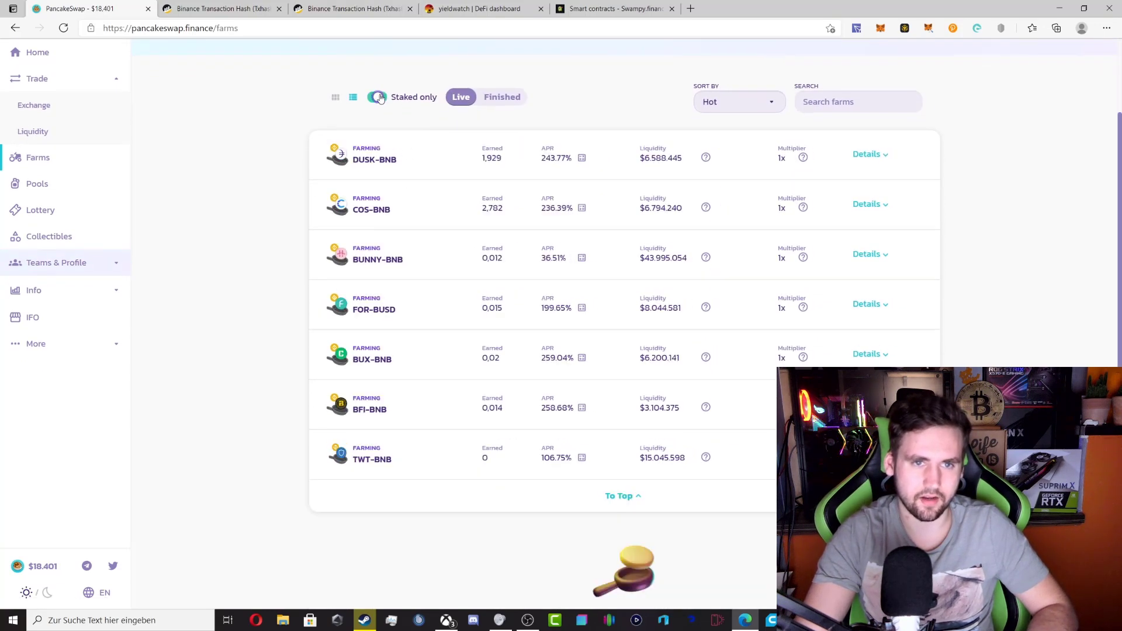
{"action": "left_click", "coordinate": [421, 202]}
{"action": "left_click", "coordinate": [634, 279]}
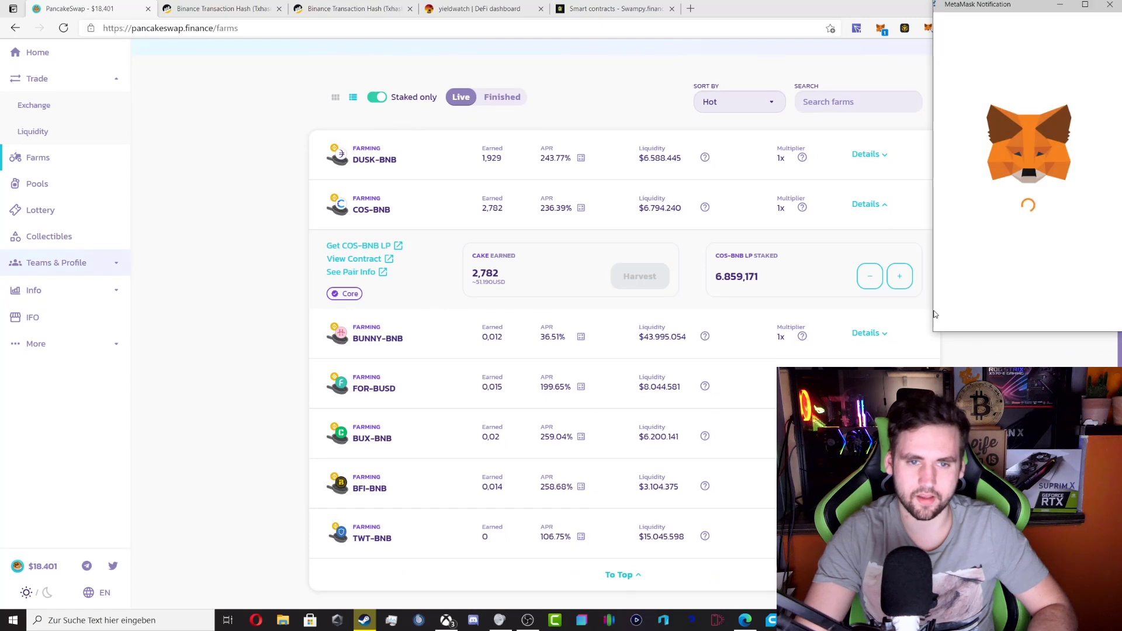
{"action": "left_click", "coordinate": [929, 341]}
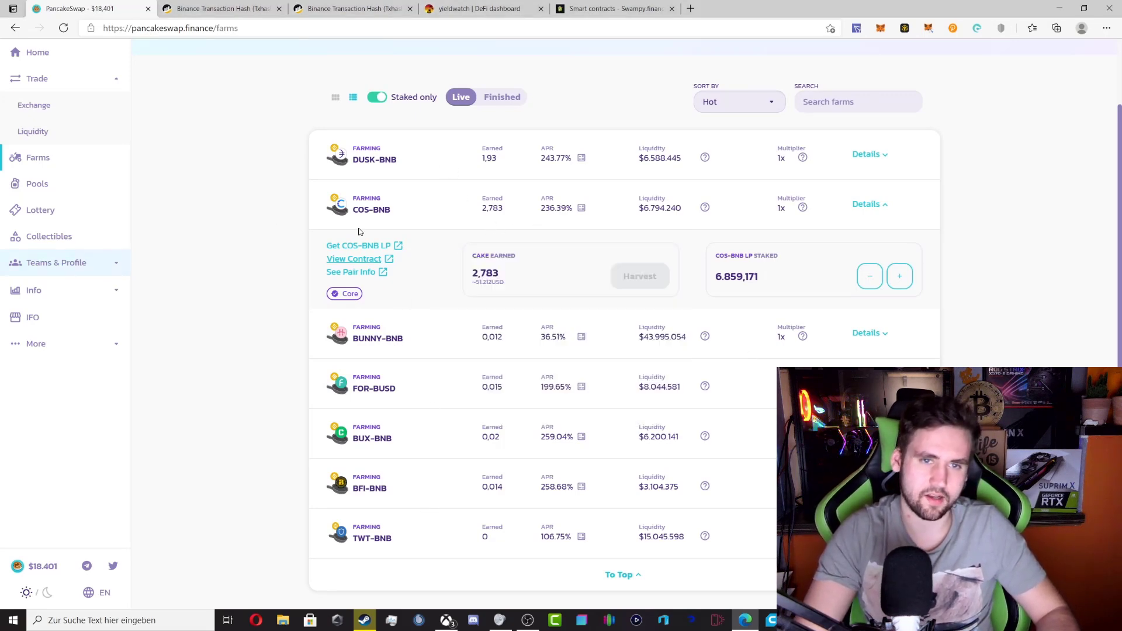
Check the CAKE balances on the home page, and find the BIFI, TXL and DUSK pools among the Syrup Pools
{"action": "left_click", "coordinate": [37, 53]}
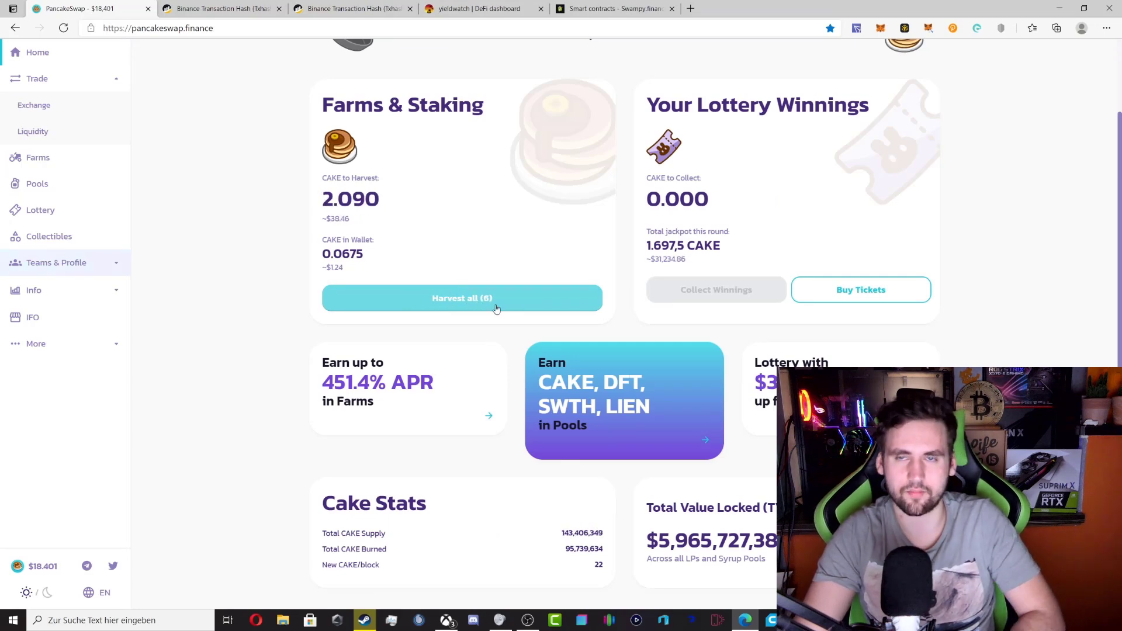
{"action": "left_click", "coordinate": [78, 163]}
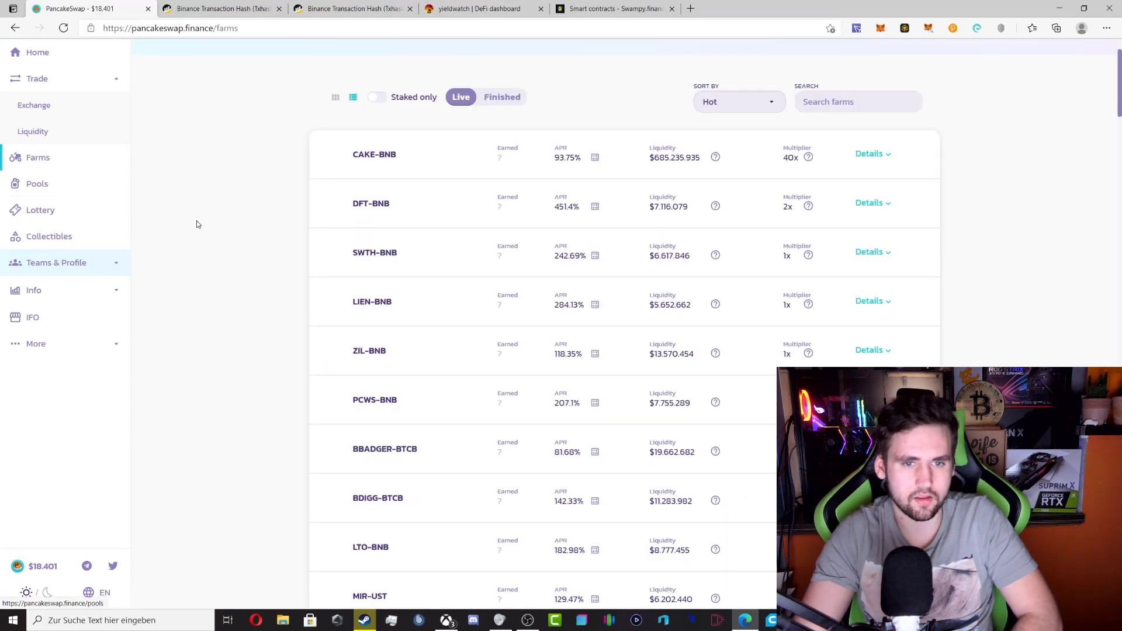
{"action": "left_click", "coordinate": [53, 182]}
{"action": "scroll", "coordinate": [387, 497], "scroll_direction": "down", "scroll_amount": 8}
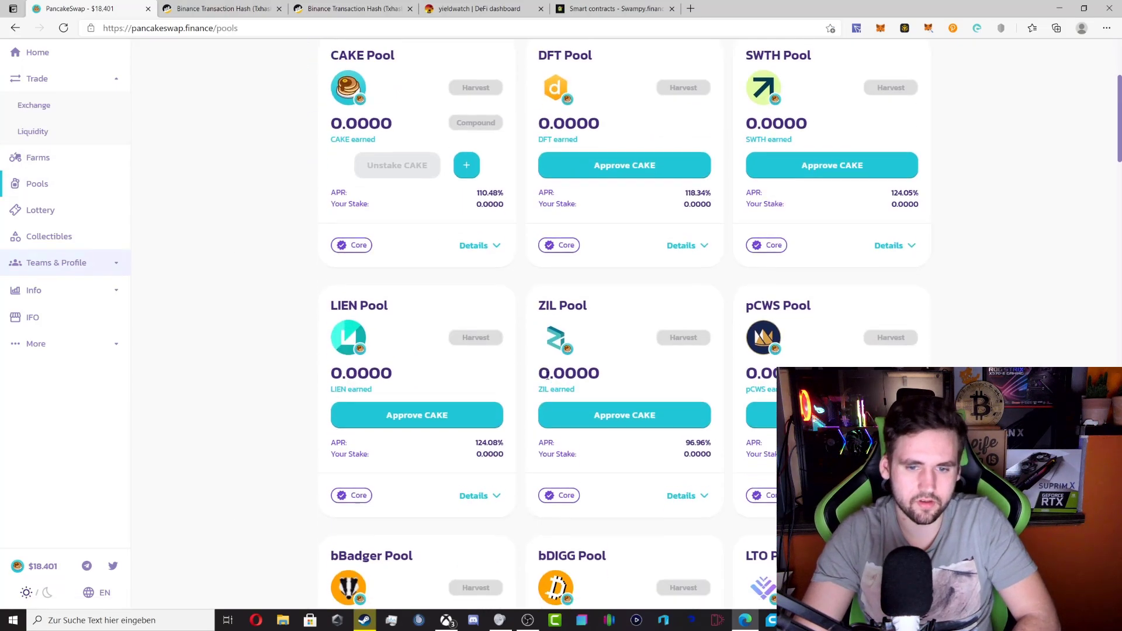
{"action": "scroll", "coordinate": [555, 373], "scroll_direction": "down", "scroll_amount": 5}
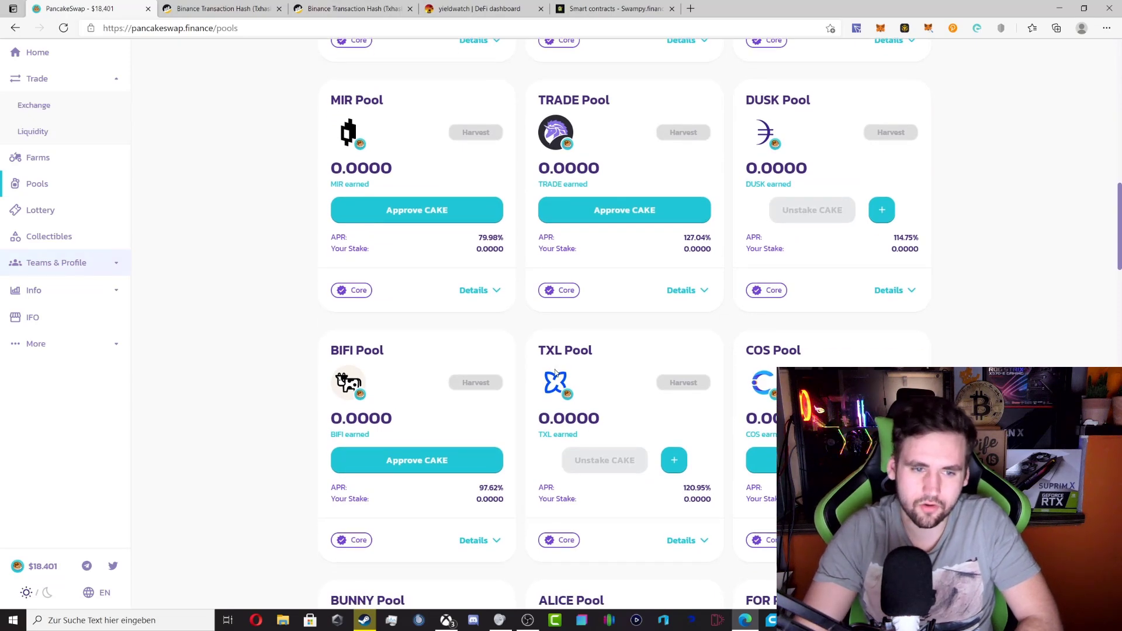
{"action": "scroll", "coordinate": [559, 381], "scroll_direction": "down", "scroll_amount": 3}
{"action": "scroll", "coordinate": [558, 377], "scroll_direction": "up", "scroll_amount": 2}
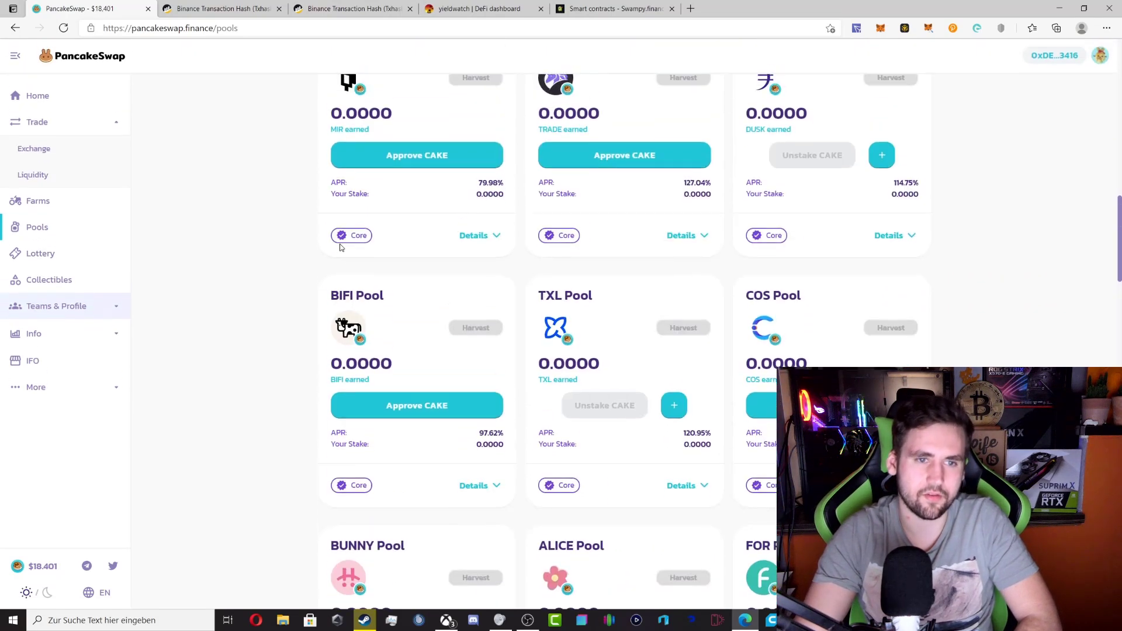
Request CAKE approval for the BIFI pool and dismiss the MetaMask window without confirming
{"action": "left_click", "coordinate": [409, 409]}
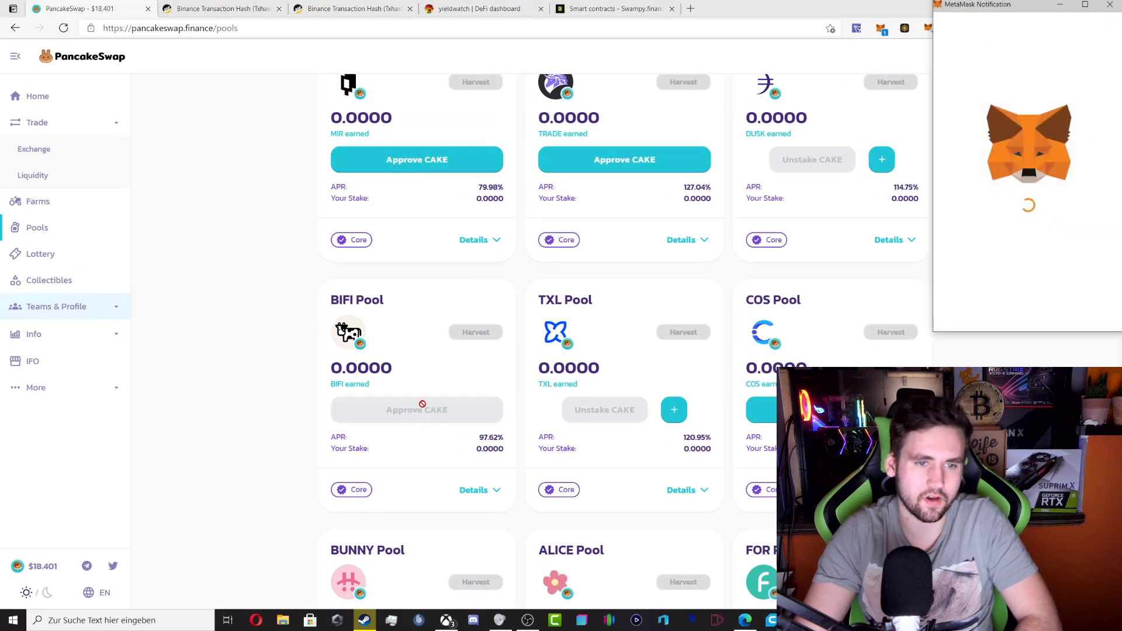
{"action": "left_click_drag", "start_coordinate": [959, 7], "coordinate": [818, 27]}
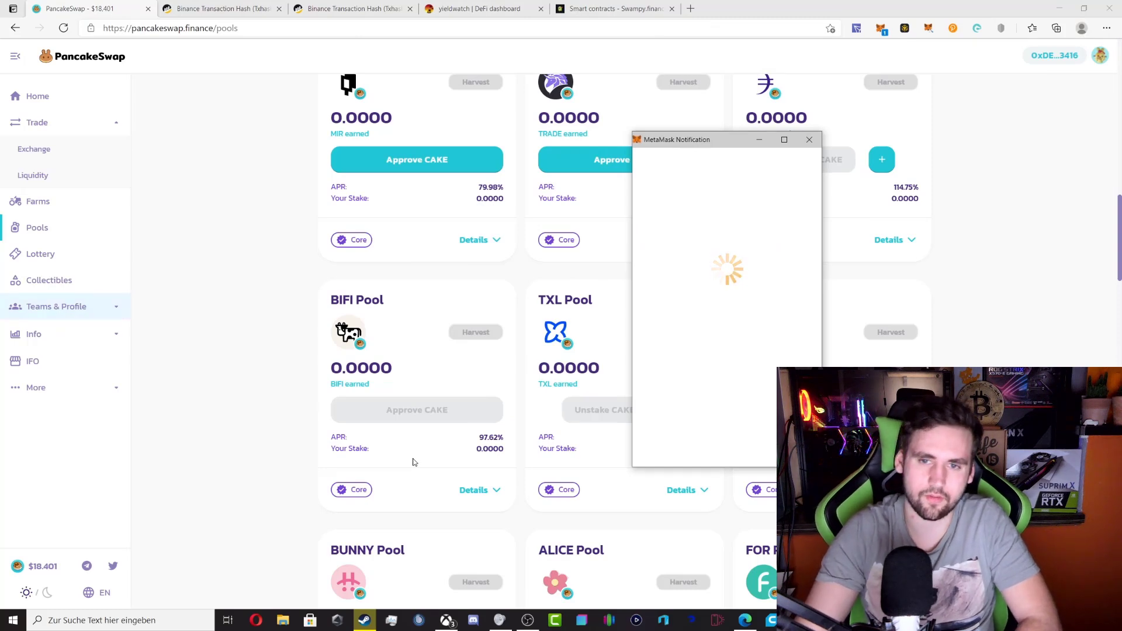
{"action": "left_click", "coordinate": [810, 139]}
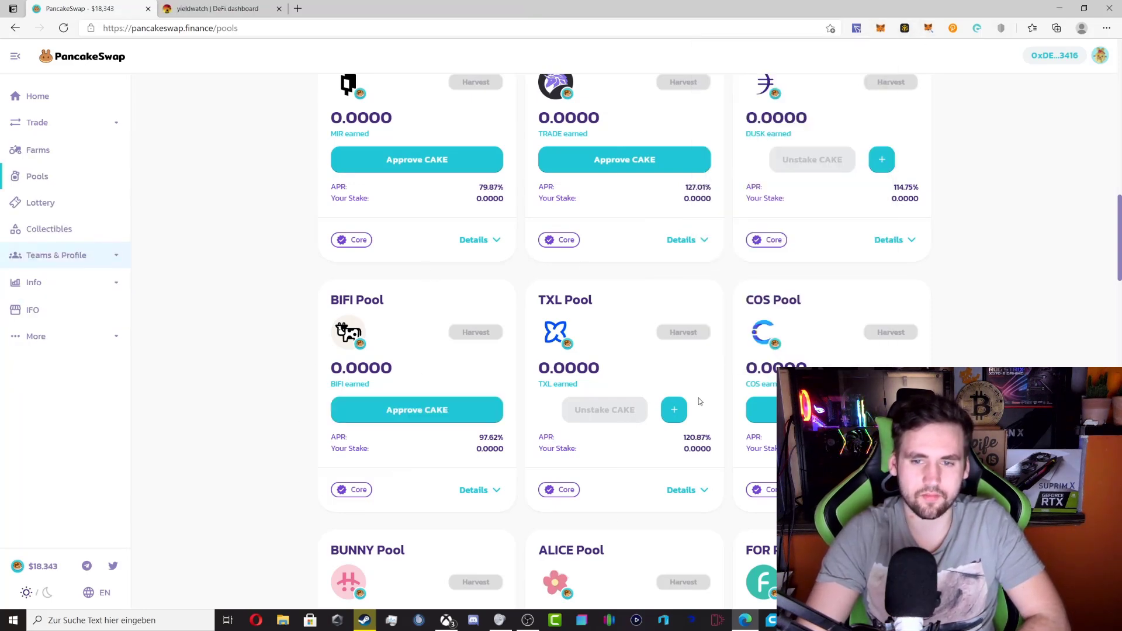
Deposit the maximum available CAKE into the DUSK pool and confirm the transaction in MetaMask
{"action": "scroll", "coordinate": [458, 426], "scroll_direction": "up", "scroll_amount": 1}
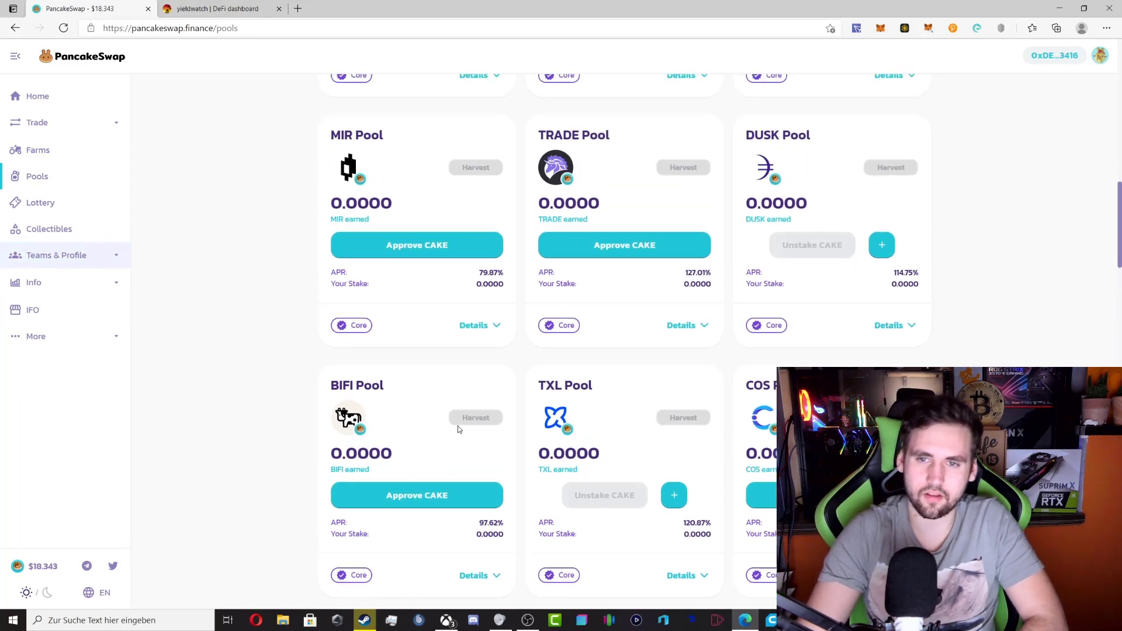
{"action": "scroll", "coordinate": [774, 292], "scroll_direction": "up", "scroll_amount": 2}
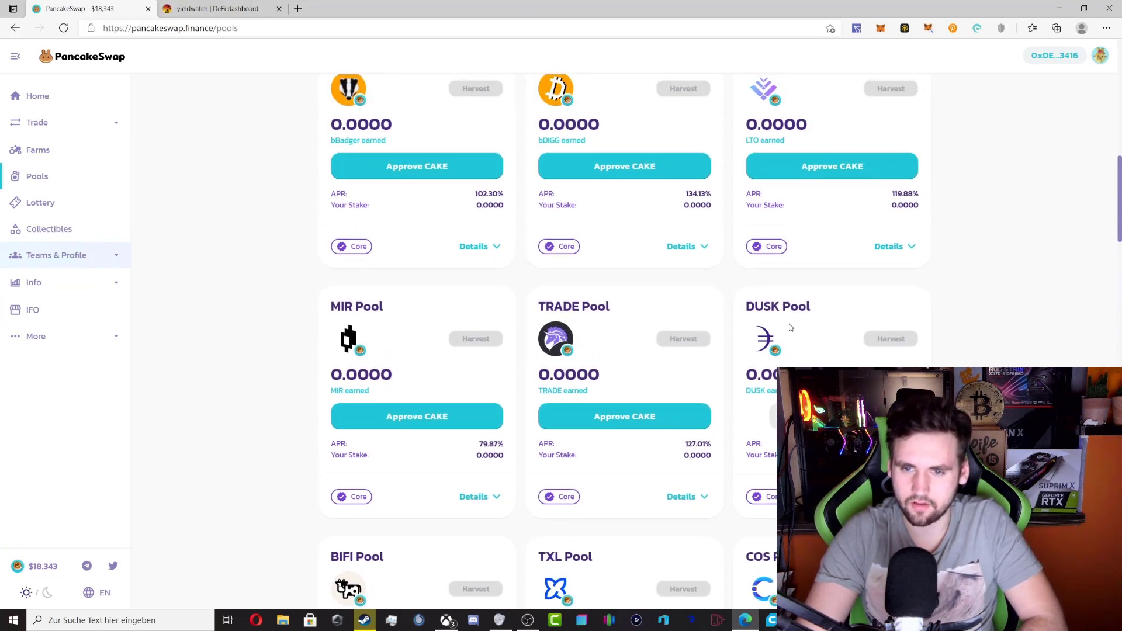
{"action": "left_click", "coordinate": [832, 416]}
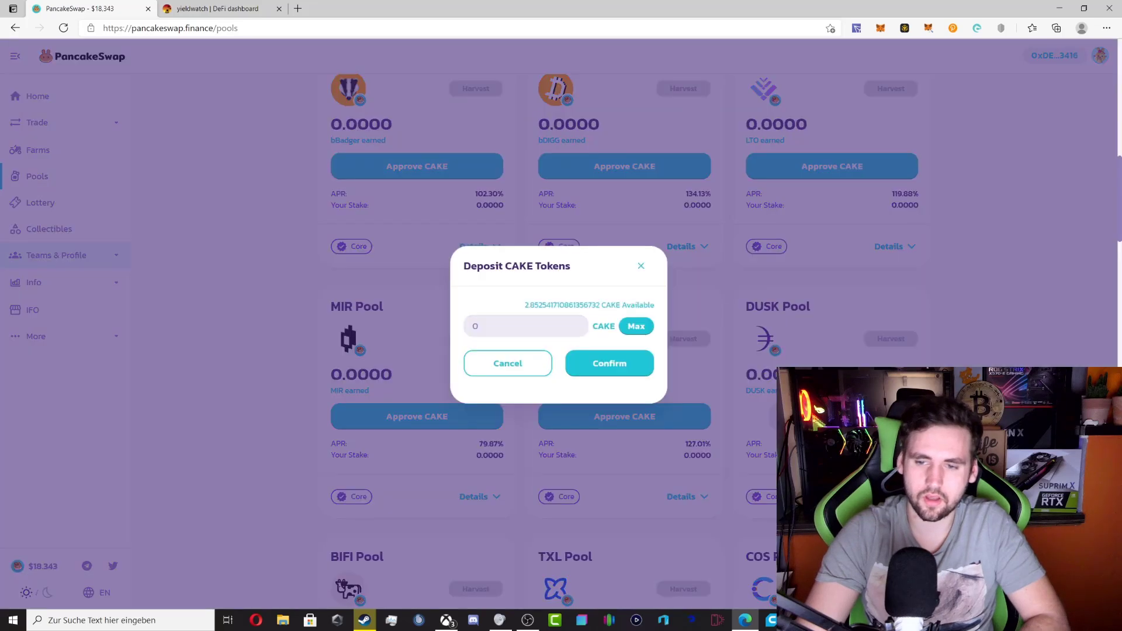
{"action": "left_click", "coordinate": [636, 327]}
{"action": "left_click", "coordinate": [605, 363]}
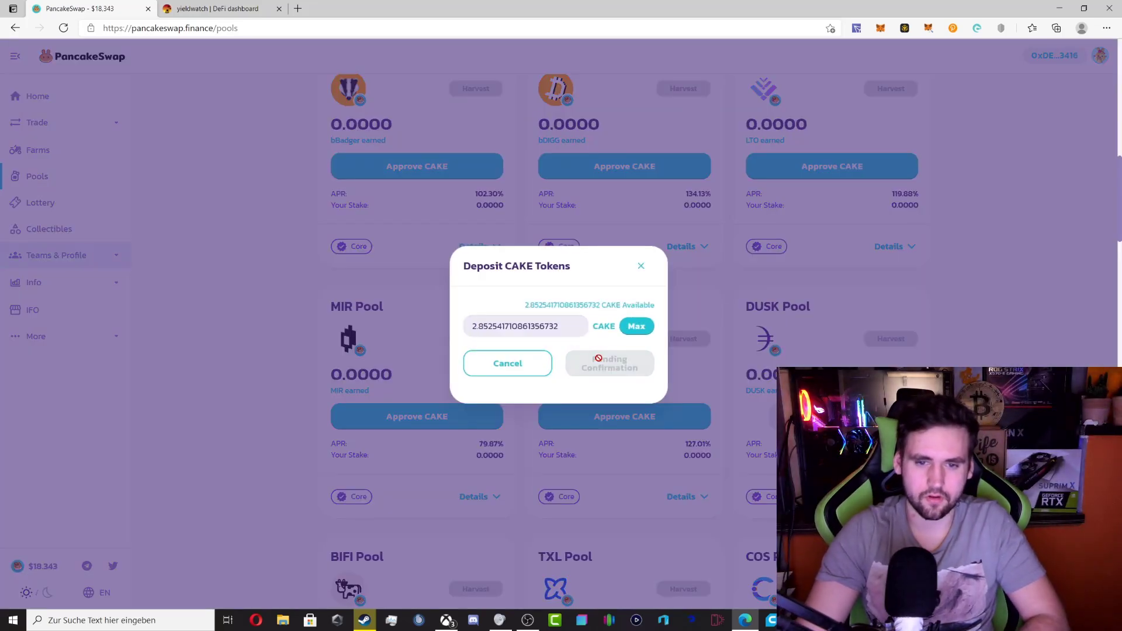
{"action": "left_click", "coordinate": [1073, 311]}
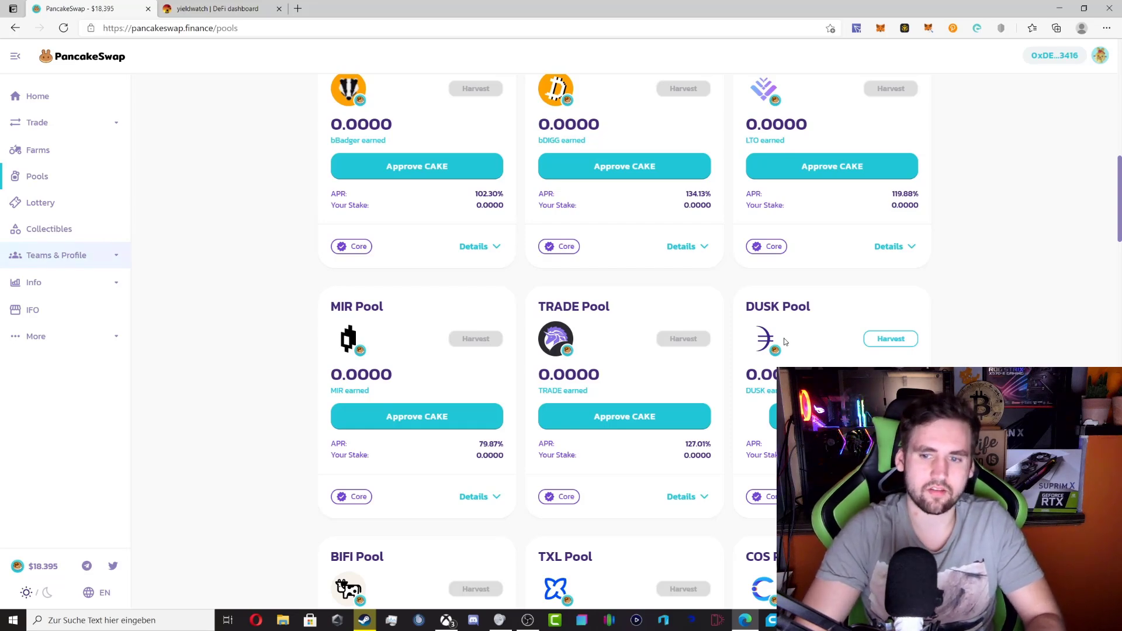
Check the DUSK pool's earned DUSK, APR and staked CAKE amount
{"action": "scroll", "coordinate": [826, 340], "scroll_direction": "up", "scroll_amount": 1}
{"action": "scroll", "coordinate": [826, 340], "scroll_direction": "down", "scroll_amount": 3}
{"action": "double_click", "coordinate": [749, 252]}
{"action": "left_click", "coordinate": [755, 252]}
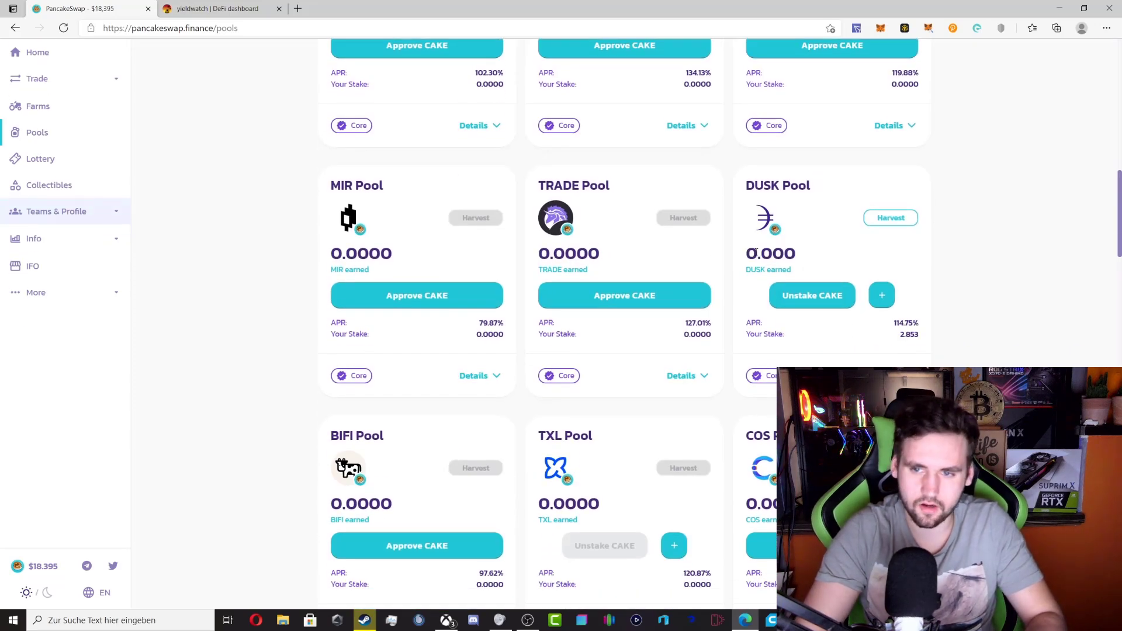
{"action": "left_click_drag", "start_coordinate": [893, 322], "coordinate": [914, 322]}
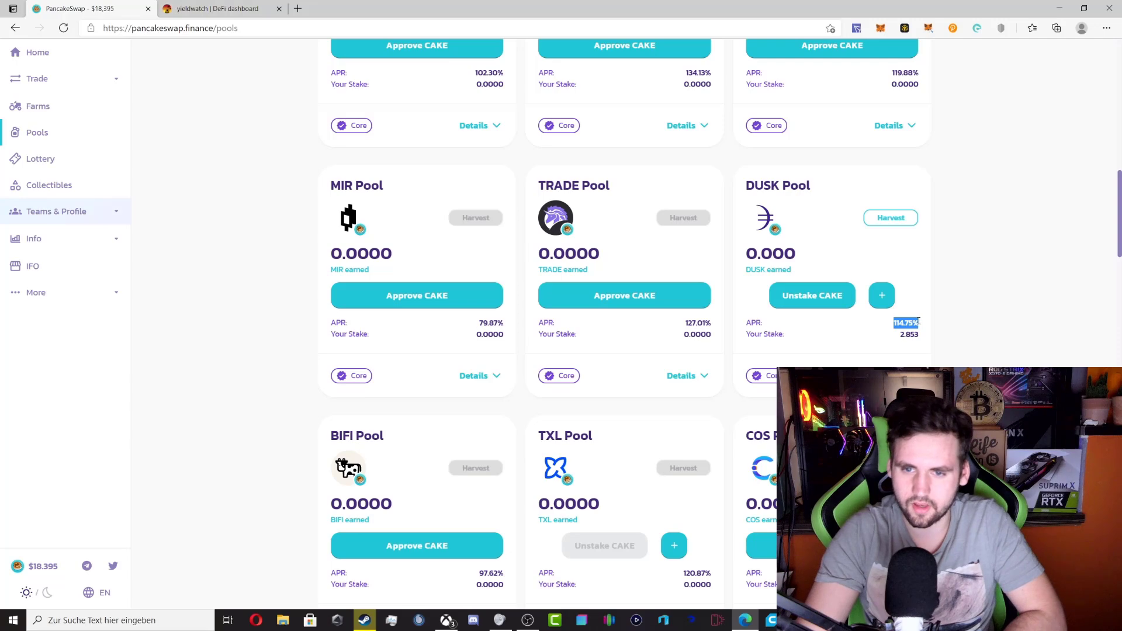
{"action": "left_click", "coordinate": [919, 322]}
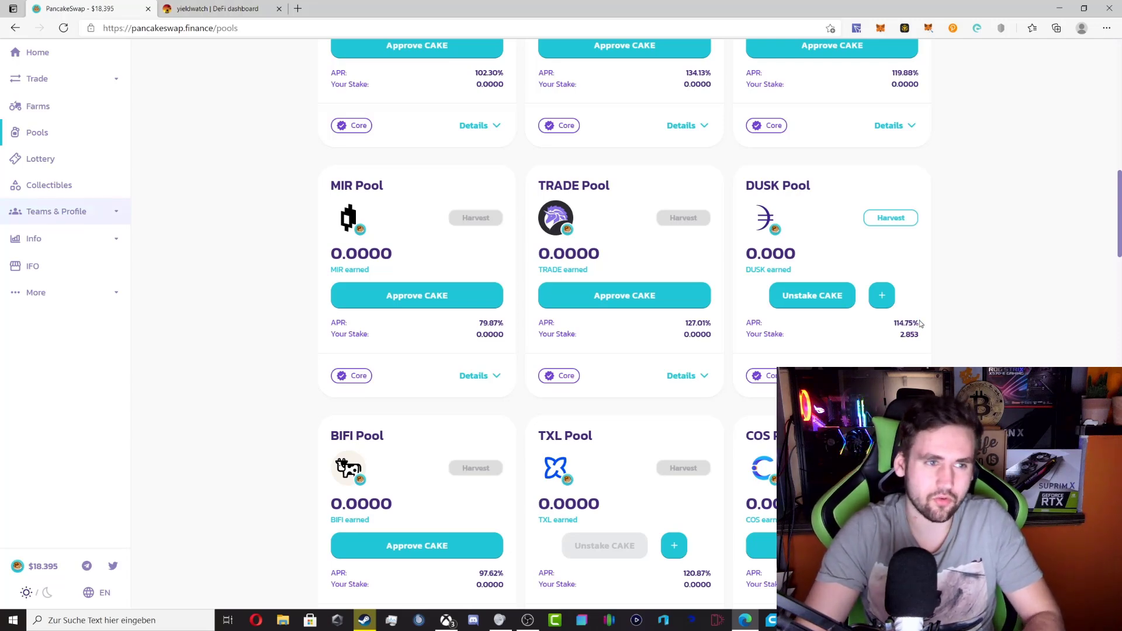
Return to the Farms list, limit it to staked farms and review their earned CAKE
{"action": "scroll", "coordinate": [954, 302], "scroll_direction": "up", "scroll_amount": 15}
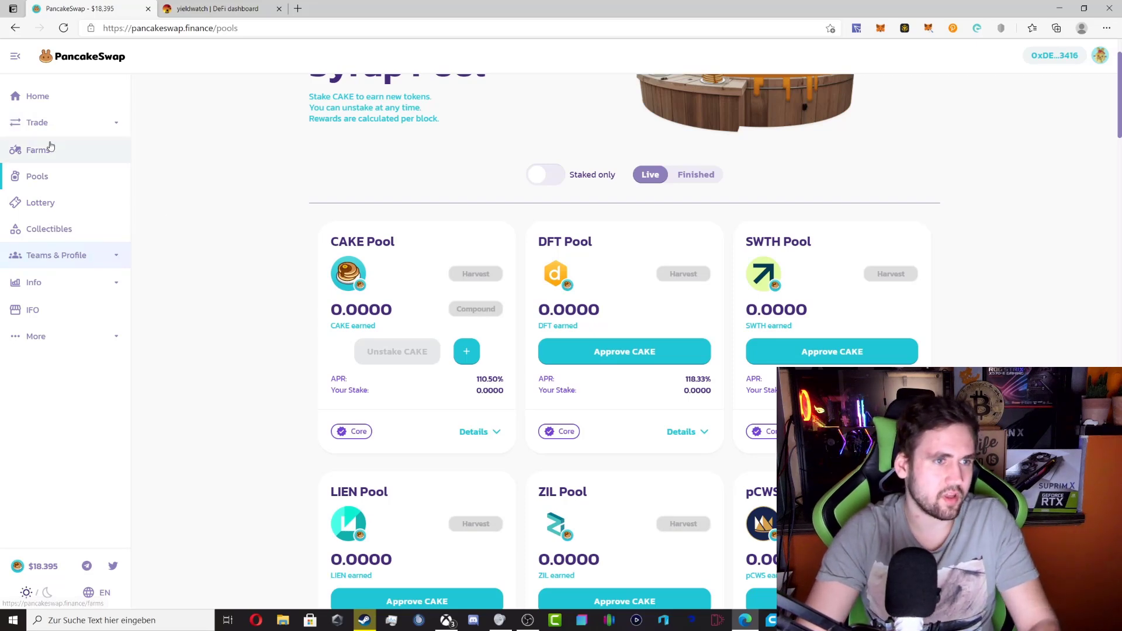
{"action": "left_click", "coordinate": [38, 97]}
{"action": "left_click", "coordinate": [42, 150]}
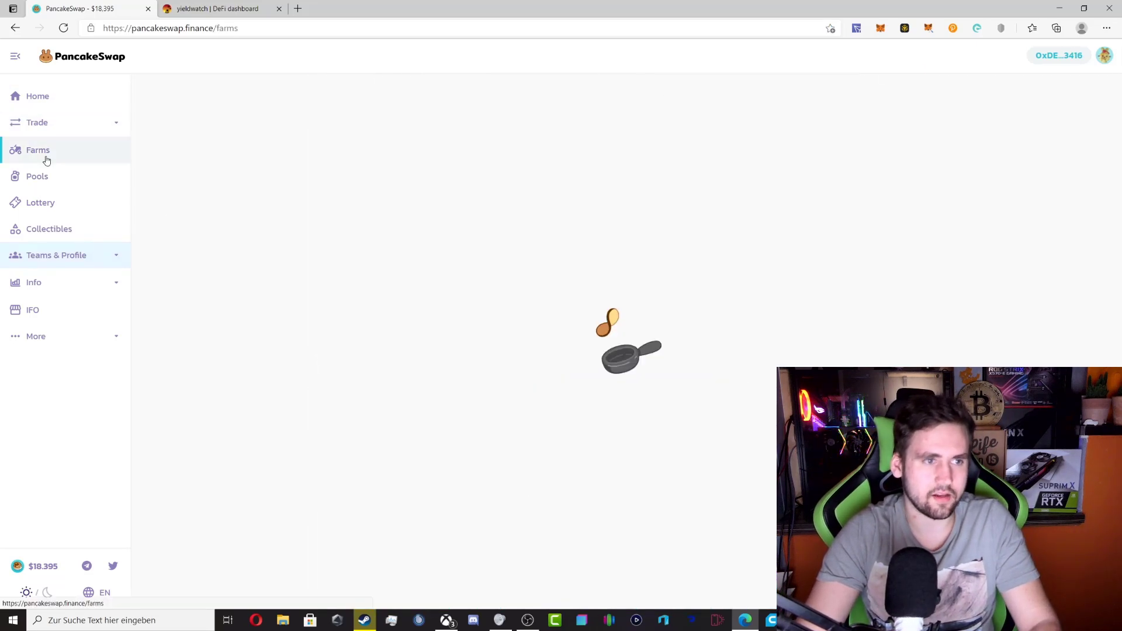
{"action": "left_click", "coordinate": [377, 218]}
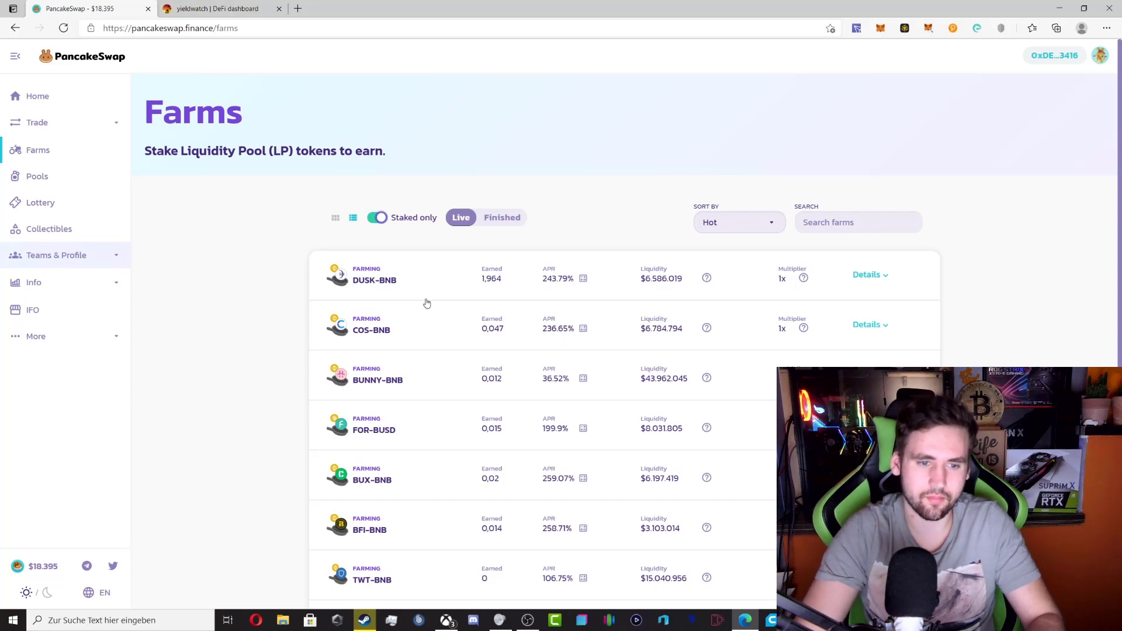
Reopen the Syrup Pools and review the DUSK pool's stake and APR beside the neighbouring pools
{"action": "left_click", "coordinate": [53, 178]}
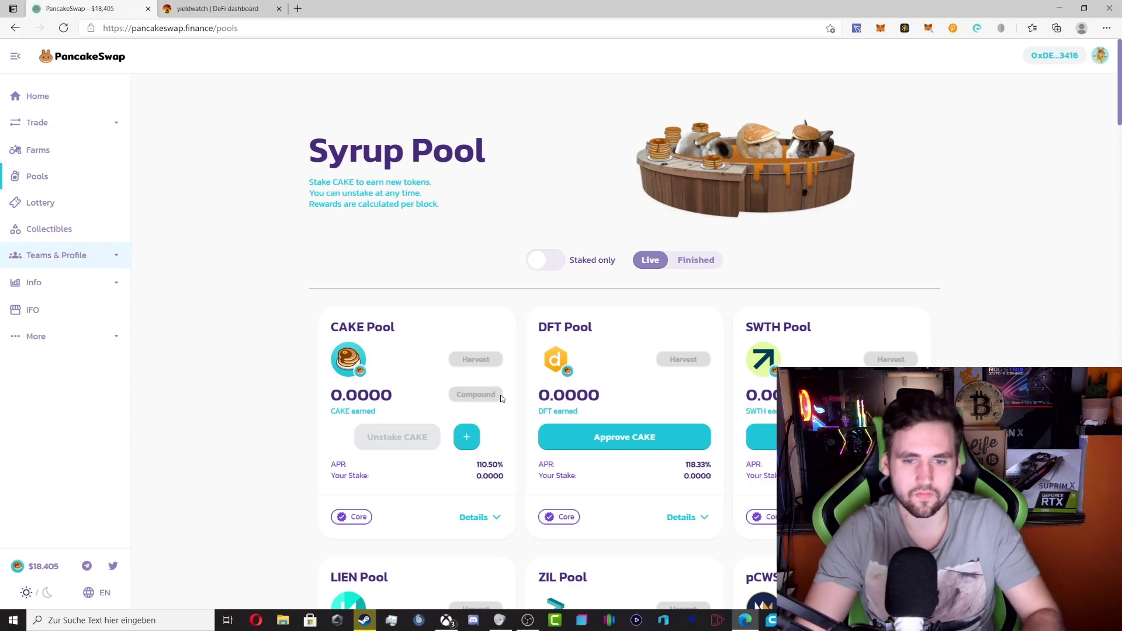
{"action": "scroll", "coordinate": [323, 290], "scroll_direction": "down", "scroll_amount": 5}
{"action": "scroll", "coordinate": [469, 416], "scroll_direction": "down", "scroll_amount": 10}
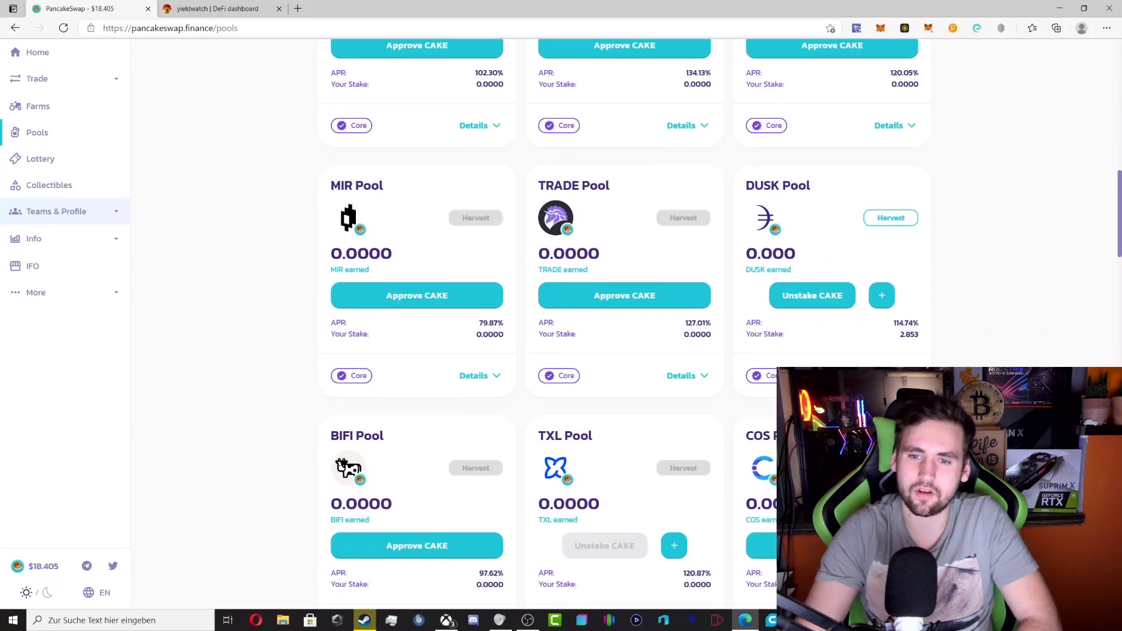
{"action": "scroll", "coordinate": [751, 433], "scroll_direction": "down", "scroll_amount": 4}
{"action": "scroll", "coordinate": [751, 432], "scroll_direction": "up", "scroll_amount": 6}
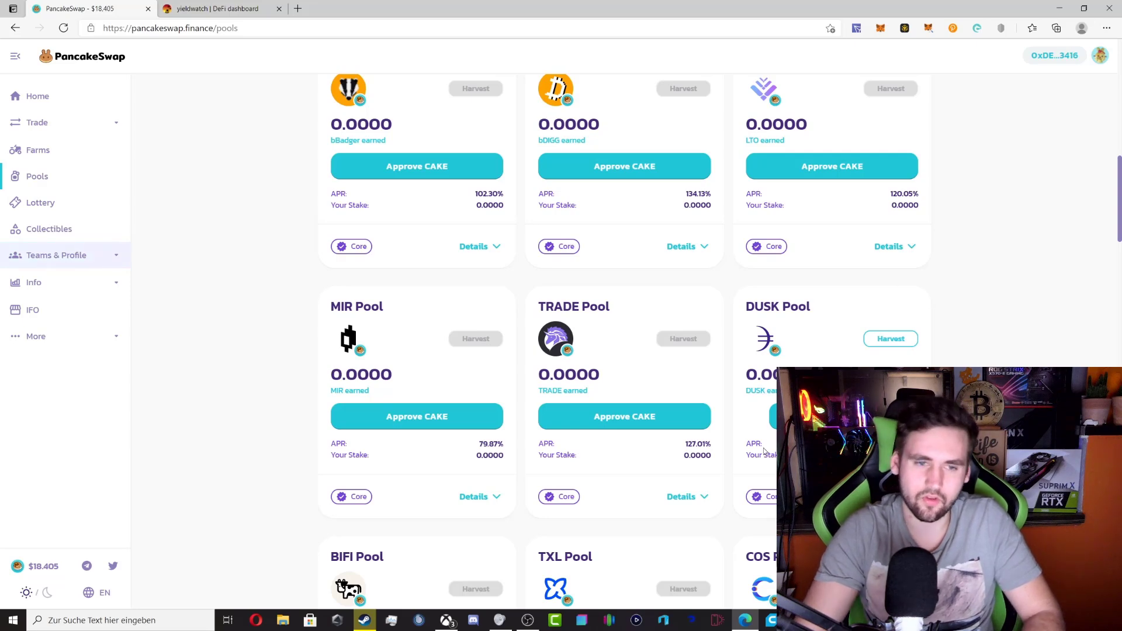
{"action": "scroll", "coordinate": [764, 451], "scroll_direction": "up", "scroll_amount": 13}
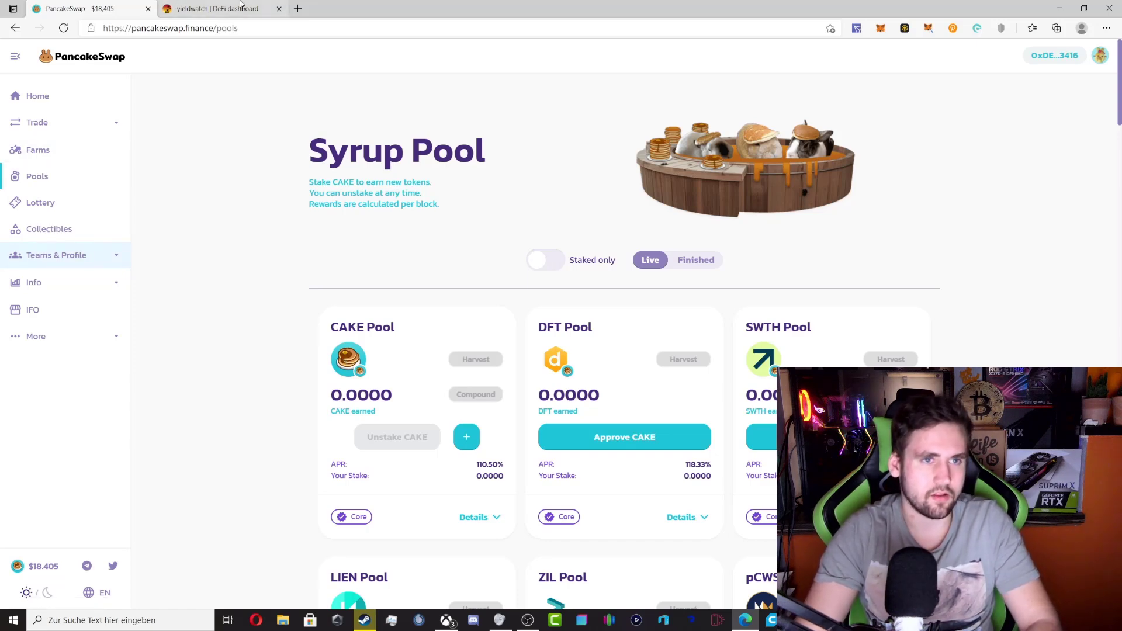
Switch to the yieldwatch dashboard and check the SALT-BNB LP vault's APY under beefy.finance
{"action": "left_click", "coordinate": [214, 8]}
{"action": "scroll", "coordinate": [170, 343], "scroll_direction": "down", "scroll_amount": 6}
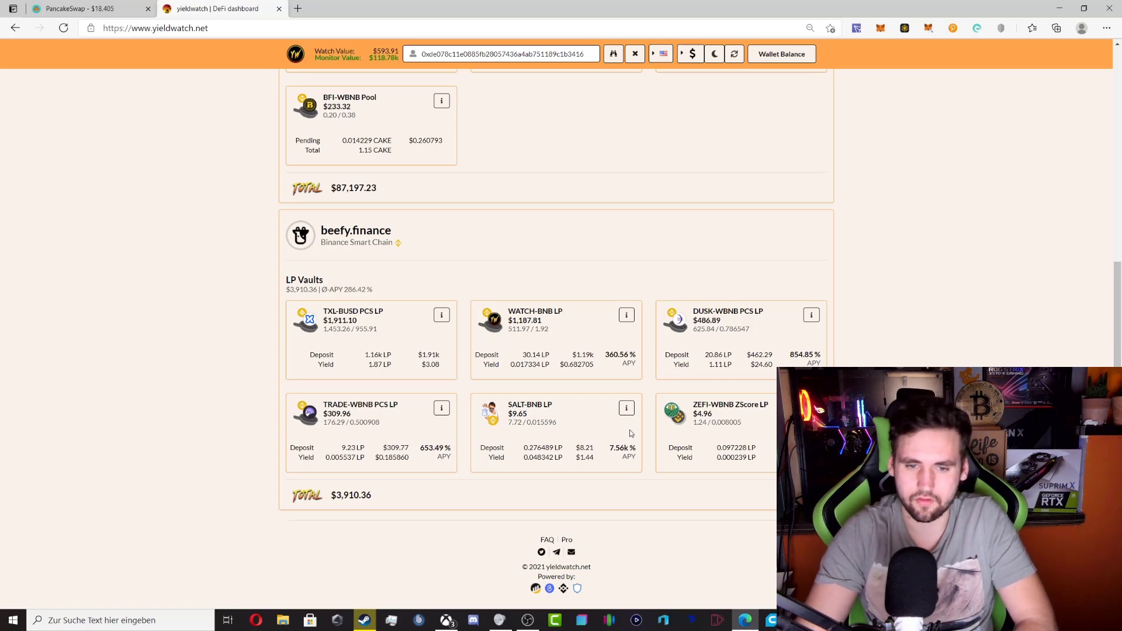
{"action": "left_click_drag", "start_coordinate": [608, 447], "coordinate": [639, 459]}
{"action": "left_click", "coordinate": [634, 456]}
{"action": "left_click", "coordinate": [639, 459]}
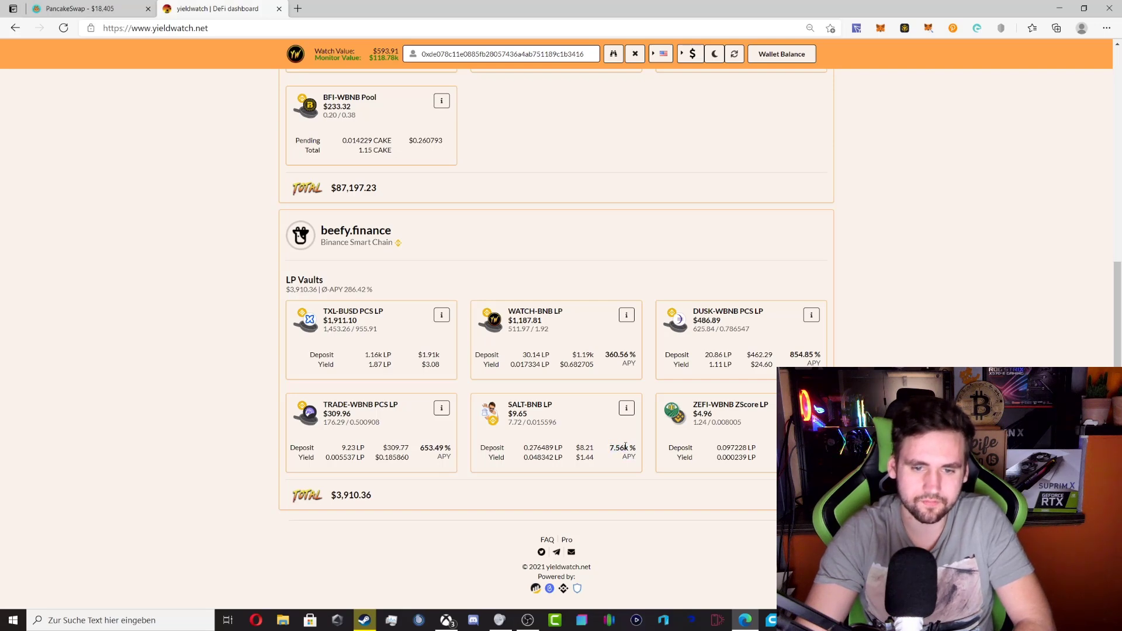
Open the SALT-BNB LP details and expand the transactions in its LP transaction history
{"action": "left_click", "coordinate": [626, 408]}
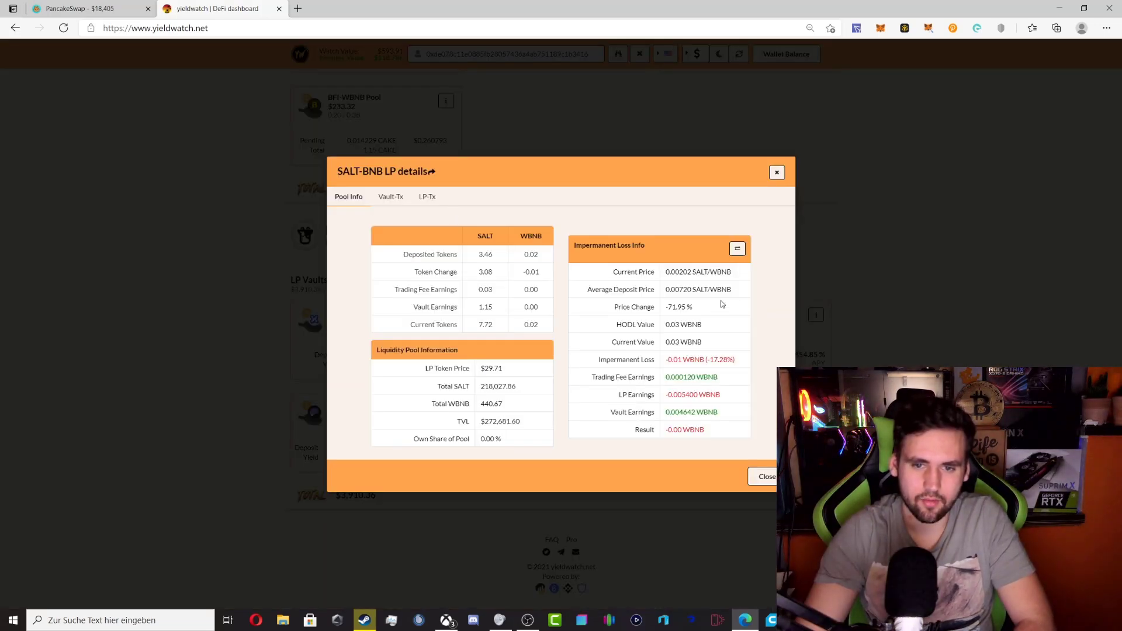
{"action": "left_click", "coordinate": [427, 199]}
{"action": "left_click", "coordinate": [406, 333]}
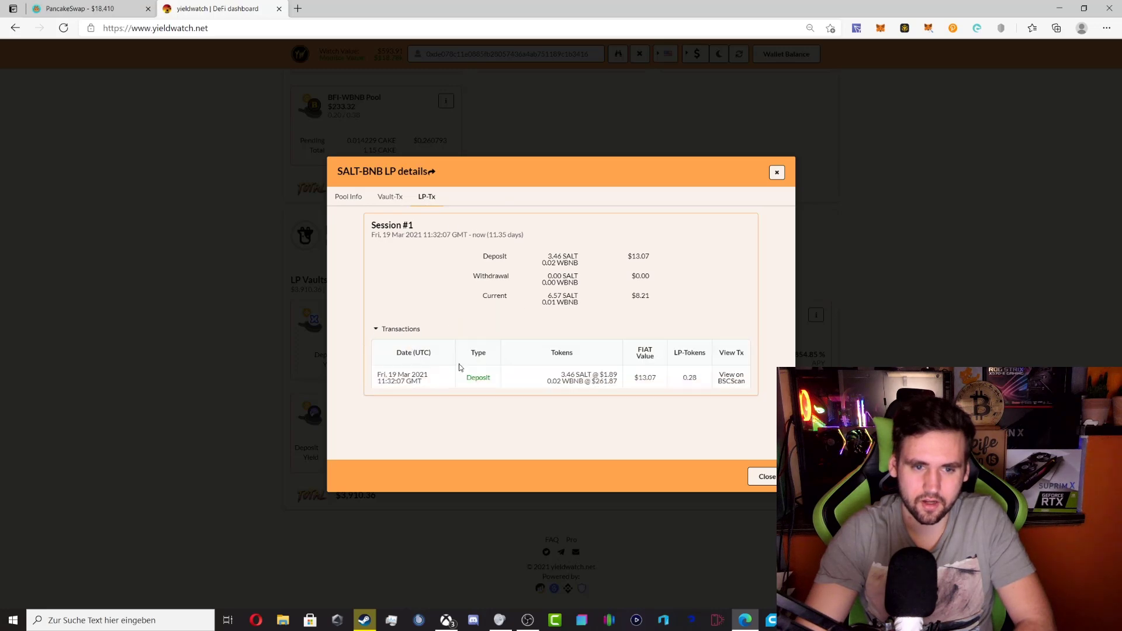
Check the deposit's fiat value in the SALT-BNB transaction history, then close the details and compare it with the vault's deposit and yield values
{"action": "left_click_drag", "start_coordinate": [633, 377], "coordinate": [656, 379]}
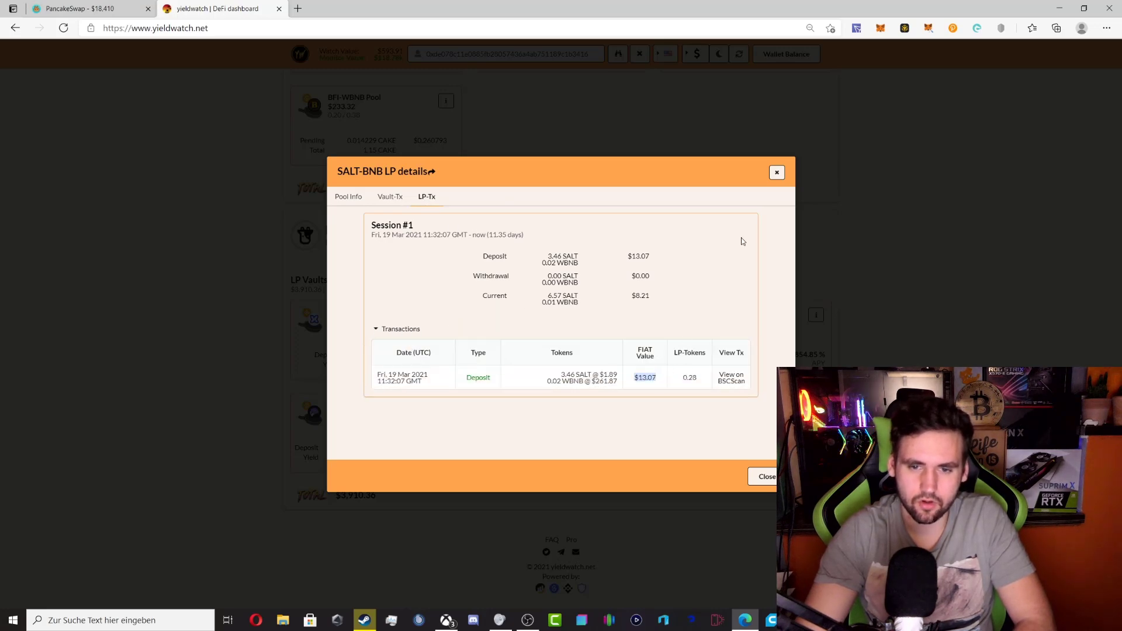
{"action": "left_click", "coordinate": [777, 173]}
{"action": "mouse_move", "coordinate": [597, 459]}
{"action": "left_mouse_down"}
{"action": "mouse_move", "coordinate": [576, 463]}
{"action": "mouse_move", "coordinate": [598, 448]}
{"action": "left_mouse_up"}
{"action": "left_click", "coordinate": [575, 461]}
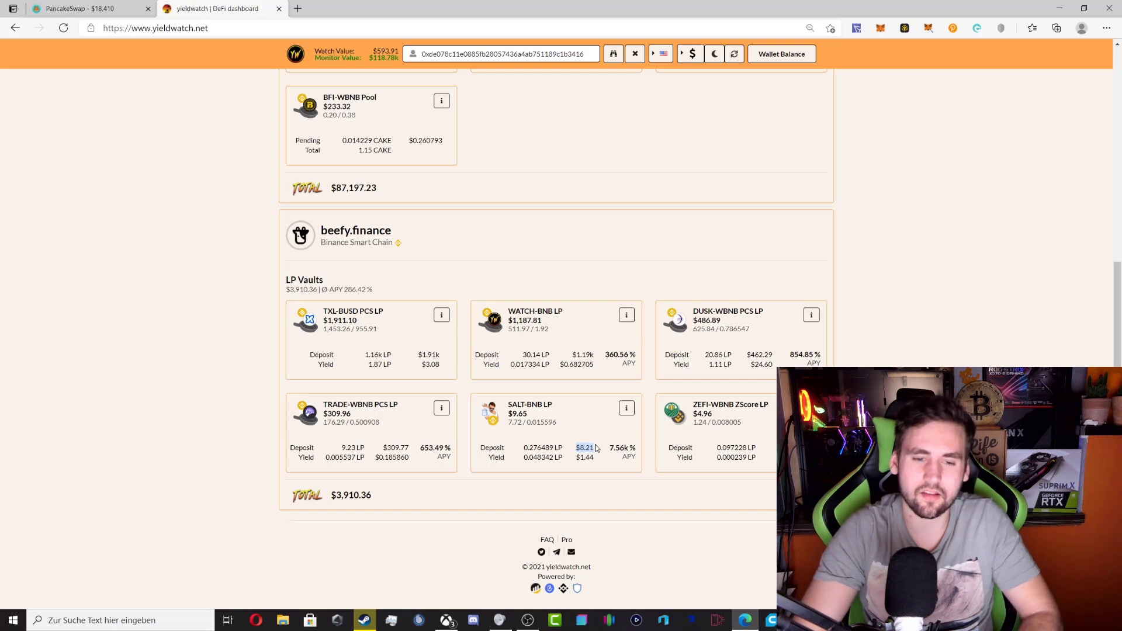
{"action": "left_click", "coordinate": [460, 395]}
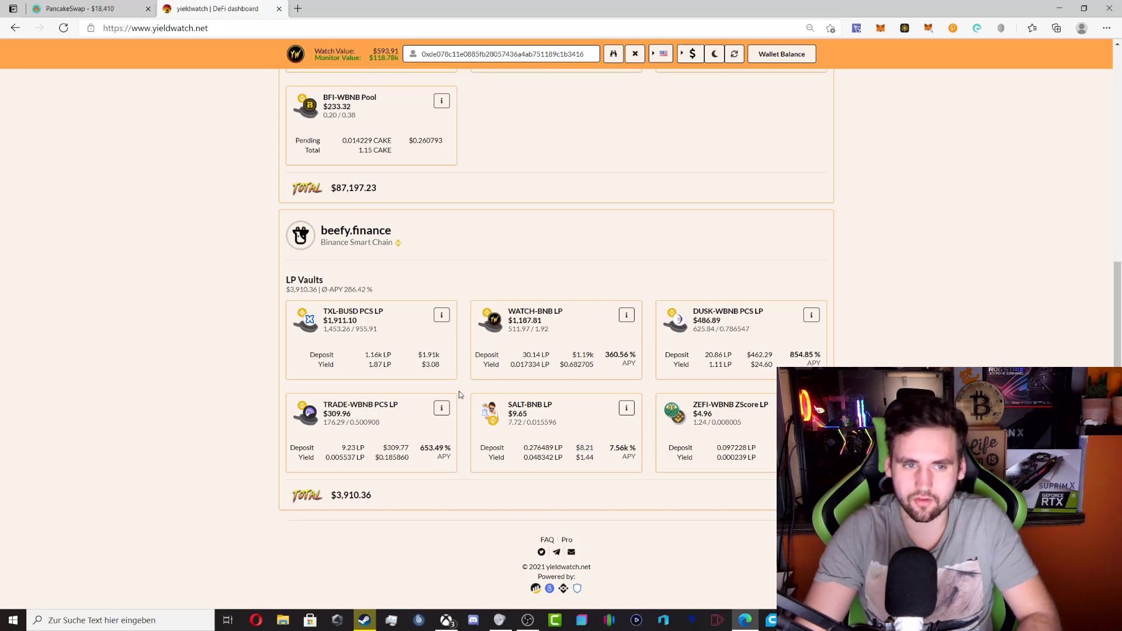
{"action": "left_click", "coordinate": [565, 470]}
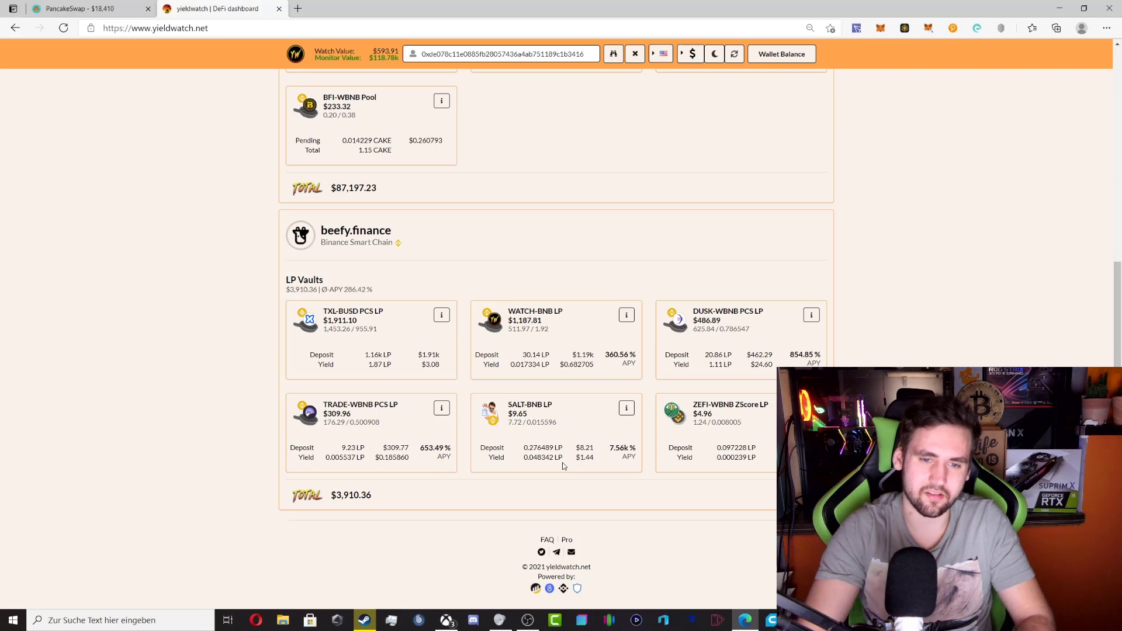
Reopen the SALT-BNB LP details, look through the vault and LP transactions, and view the impermanent loss info in dollars and in SALT
{"action": "left_click", "coordinate": [627, 407]}
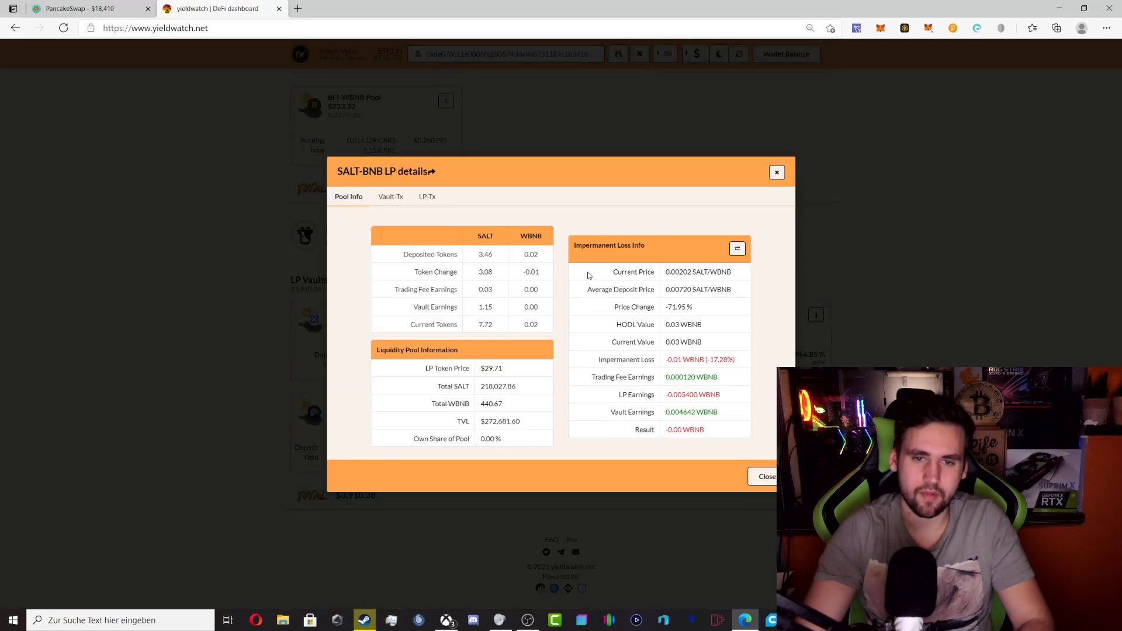
{"action": "left_click", "coordinate": [426, 200]}
{"action": "left_click", "coordinate": [391, 199]}
{"action": "left_click", "coordinate": [350, 198]}
{"action": "left_click", "coordinate": [738, 248]}
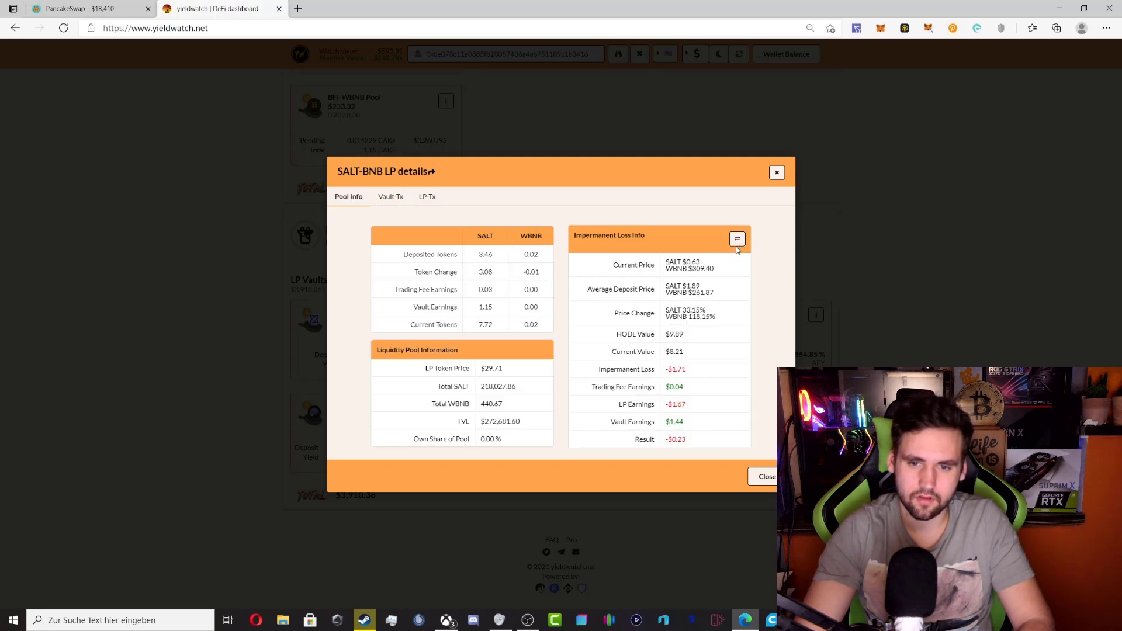
{"action": "left_click", "coordinate": [737, 242]}
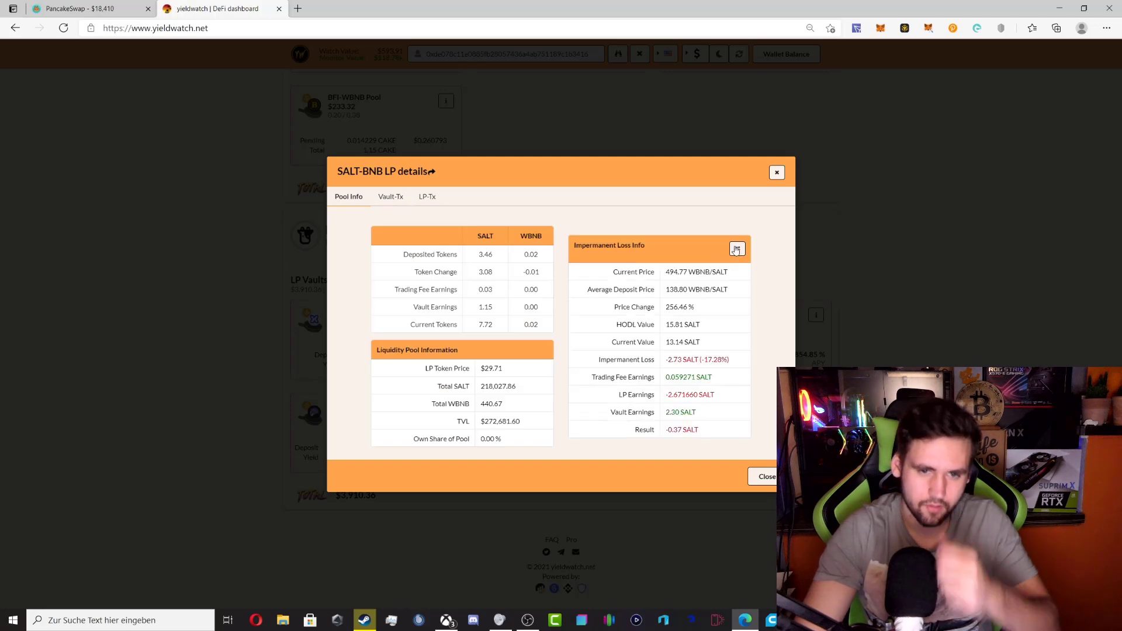
Compare the deposited and current SALT and WBNB amounts in the LP transaction history, then close the details
{"action": "left_click", "coordinate": [428, 199]}
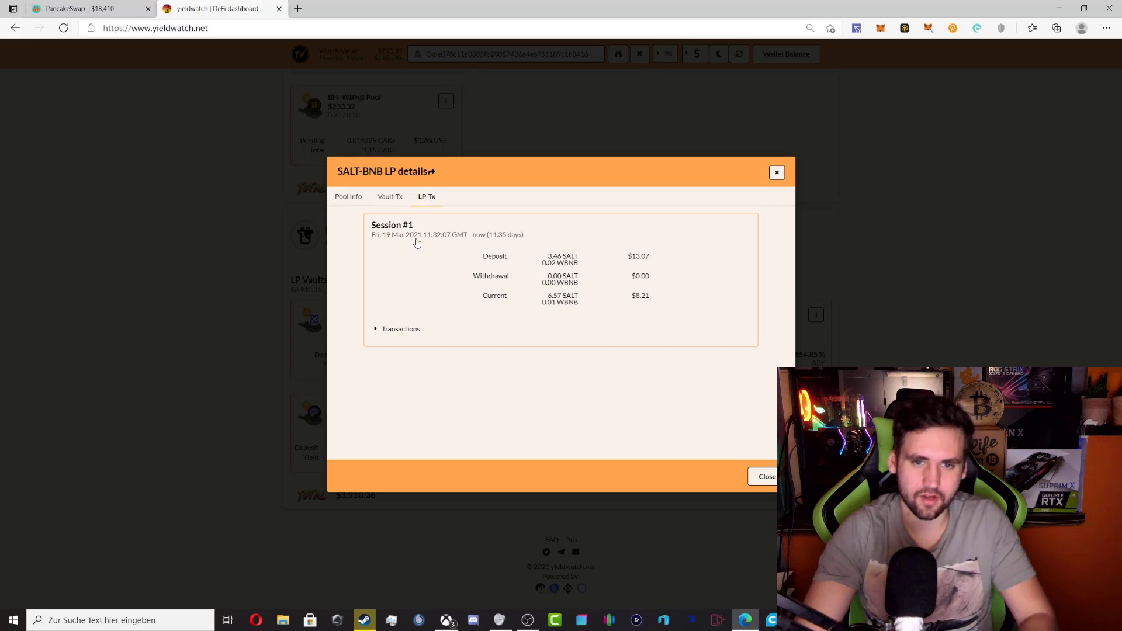
{"action": "left_click_drag", "start_coordinate": [547, 256], "coordinate": [572, 256]}
{"action": "left_click", "coordinate": [555, 256]}
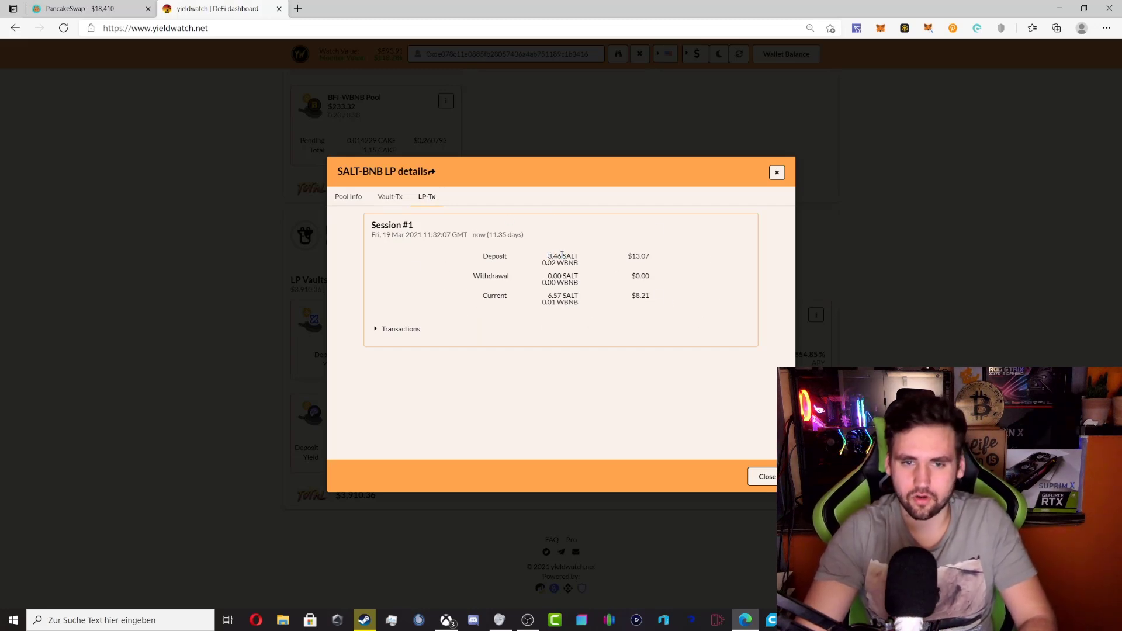
{"action": "triple_click", "coordinate": [546, 297]}
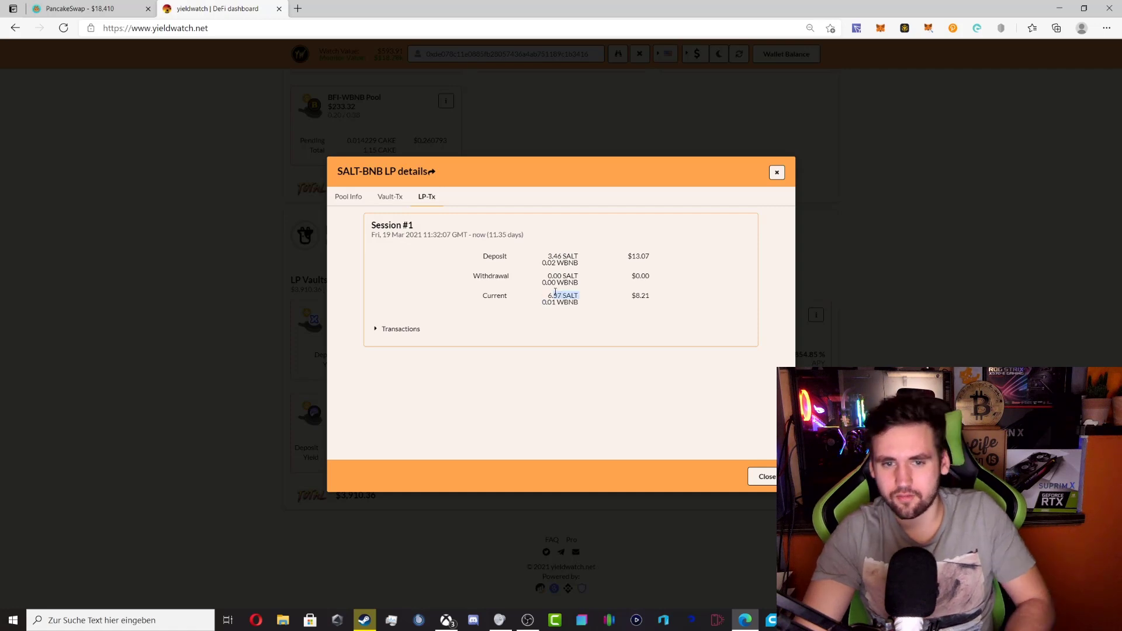
{"action": "left_click", "coordinate": [548, 297]}
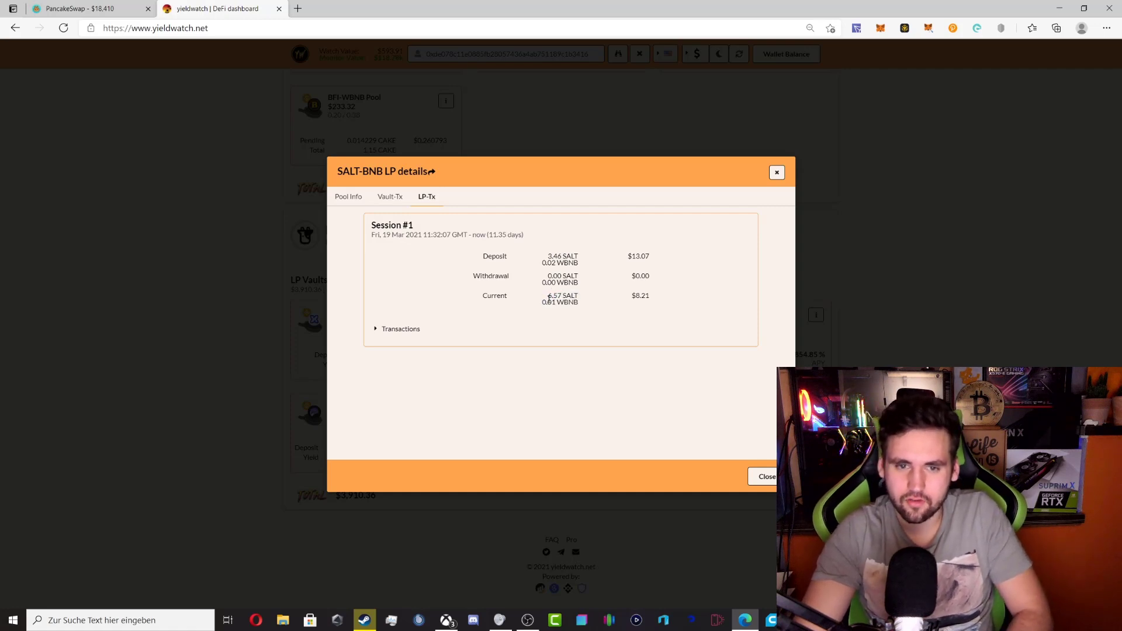
{"action": "left_click_drag", "start_coordinate": [552, 263], "coordinate": [582, 268]}
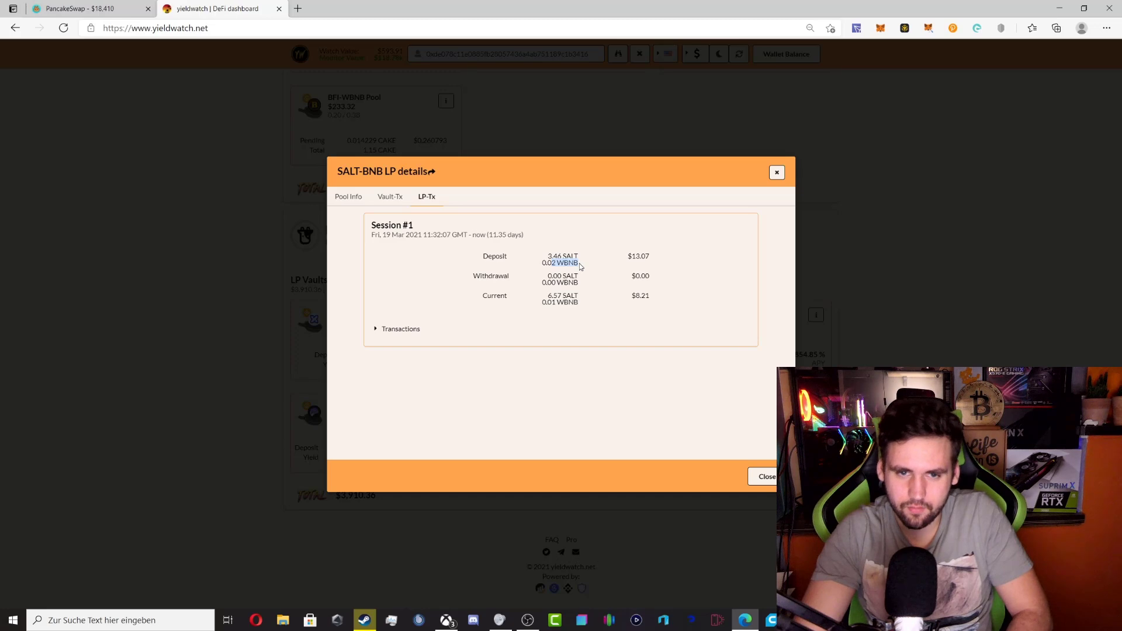
{"action": "left_click", "coordinate": [550, 297]}
{"action": "left_click_drag", "start_coordinate": [548, 296], "coordinate": [561, 297]}
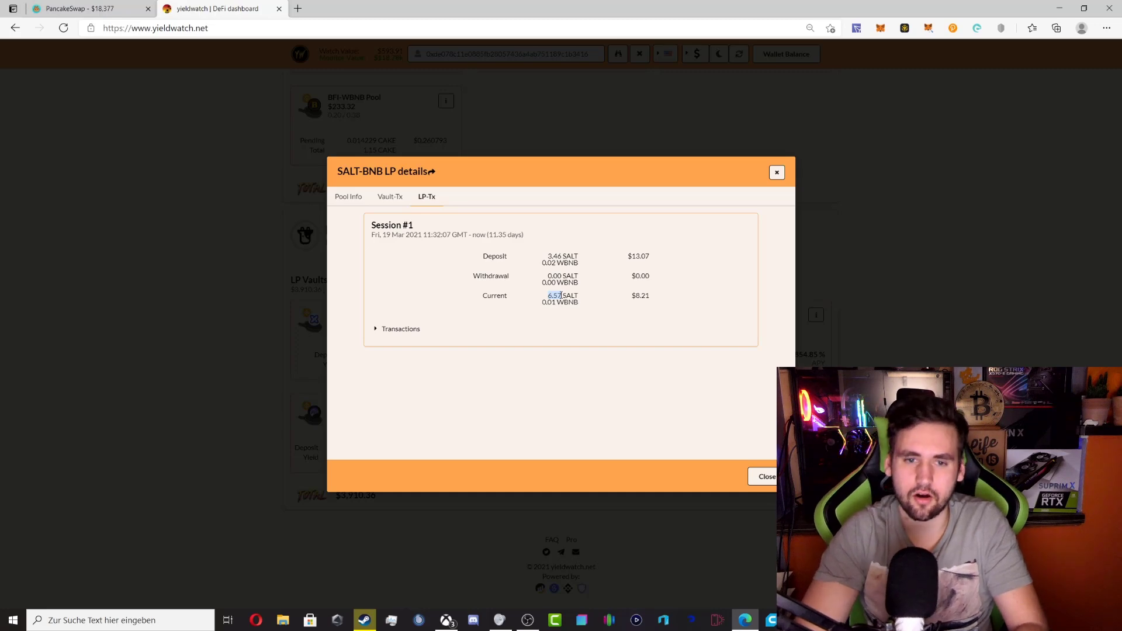
{"action": "left_click", "coordinate": [161, 263]}
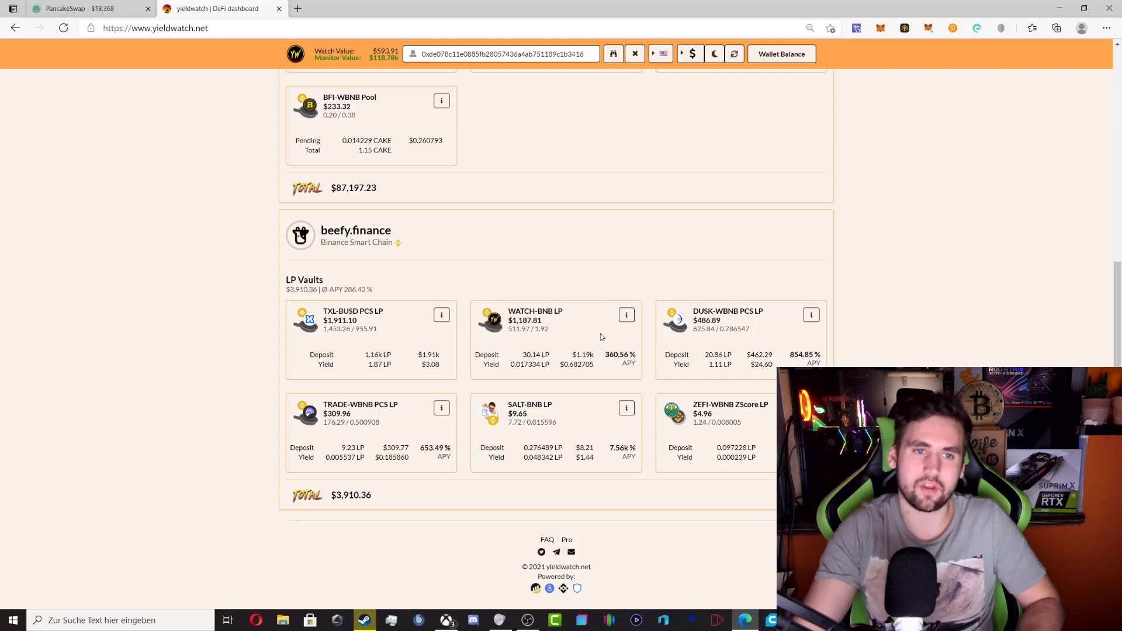
Return to PancakeSwap, look over the live Syrup Pools and open the Farms list
{"action": "scroll", "coordinate": [602, 336], "scroll_direction": "up", "scroll_amount": 6}
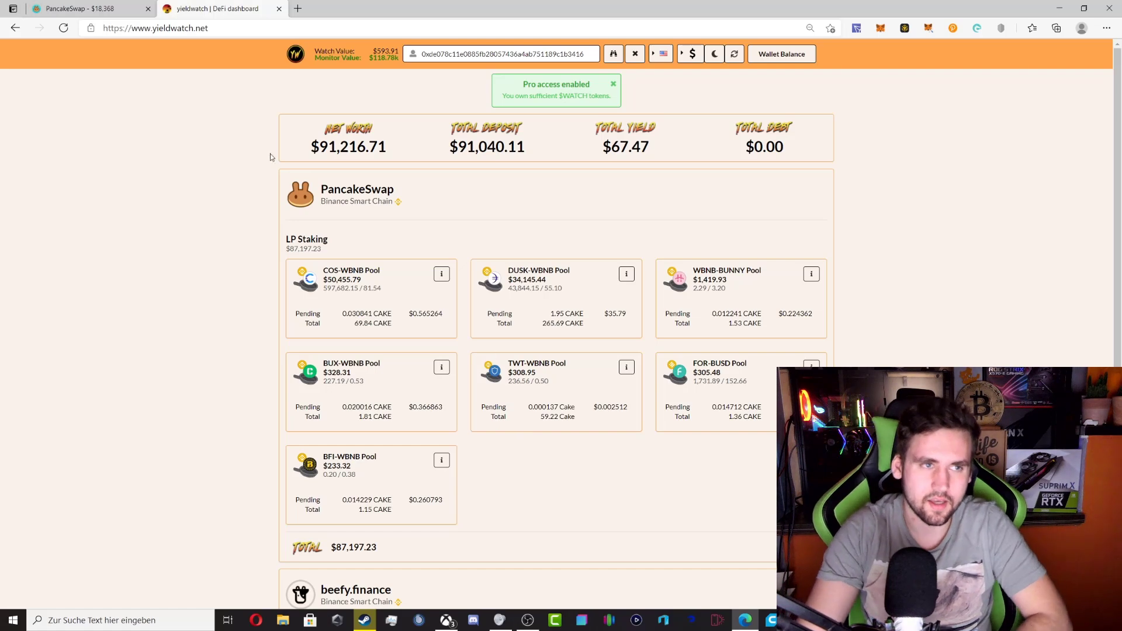
{"action": "left_click", "coordinate": [85, 6]}
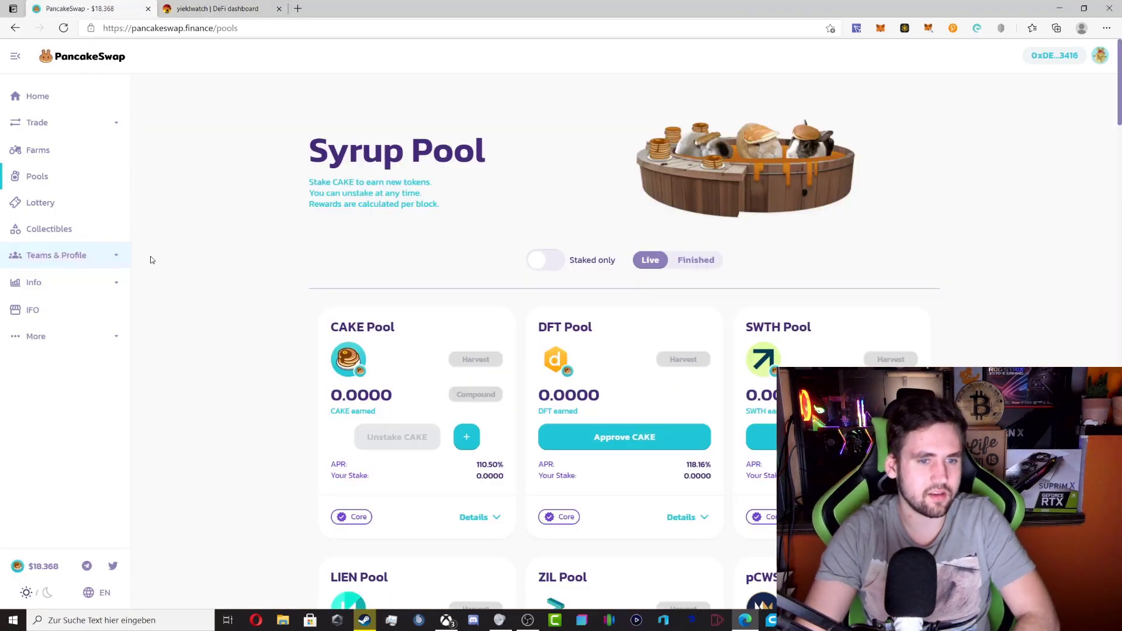
{"action": "scroll", "coordinate": [187, 312], "scroll_direction": "down", "scroll_amount": 2}
{"action": "scroll", "coordinate": [187, 314], "scroll_direction": "down", "scroll_amount": 1}
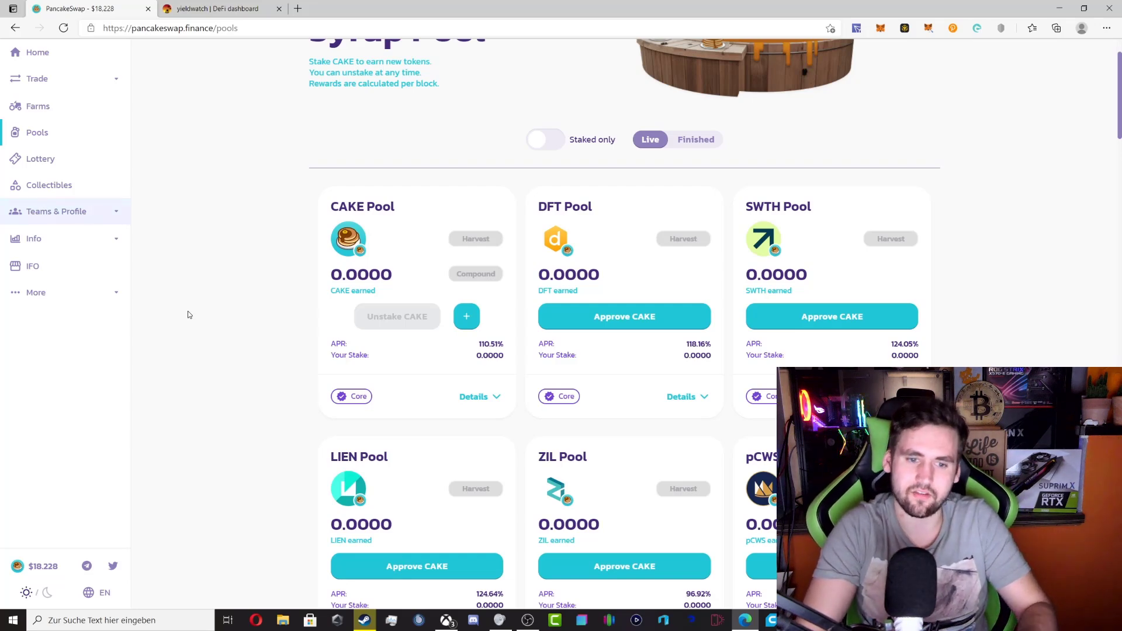
{"action": "left_click", "coordinate": [60, 106]}
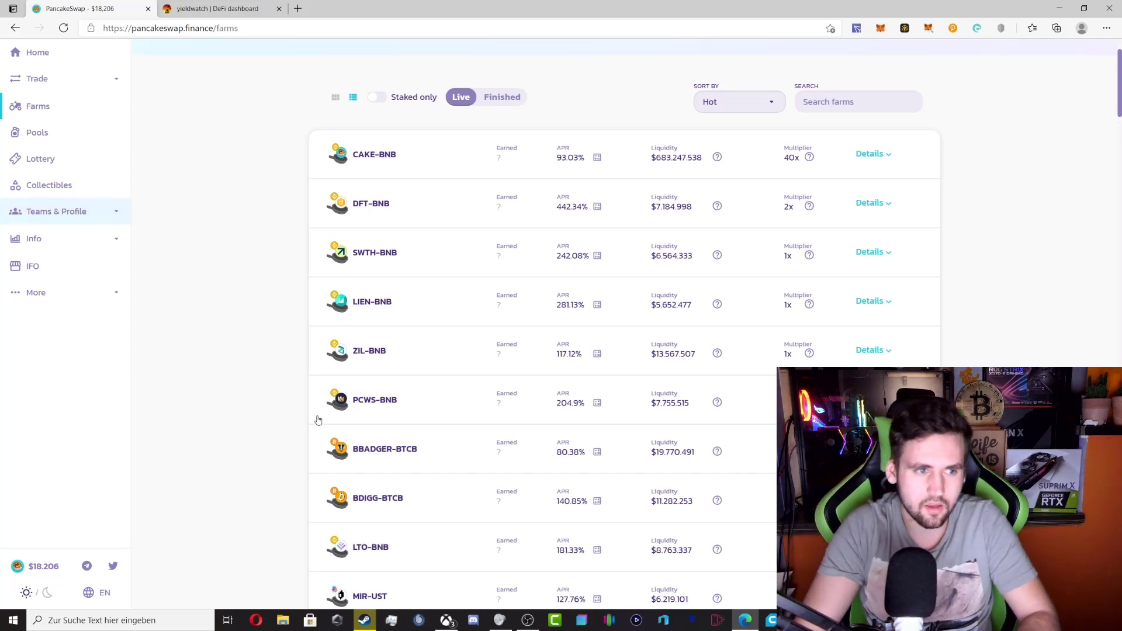
Open the PancakeSwap home page and review the harvestable CAKE, the lottery jackpot, the Cake Stats and the Info section's entries
{"action": "left_click", "coordinate": [50, 51]}
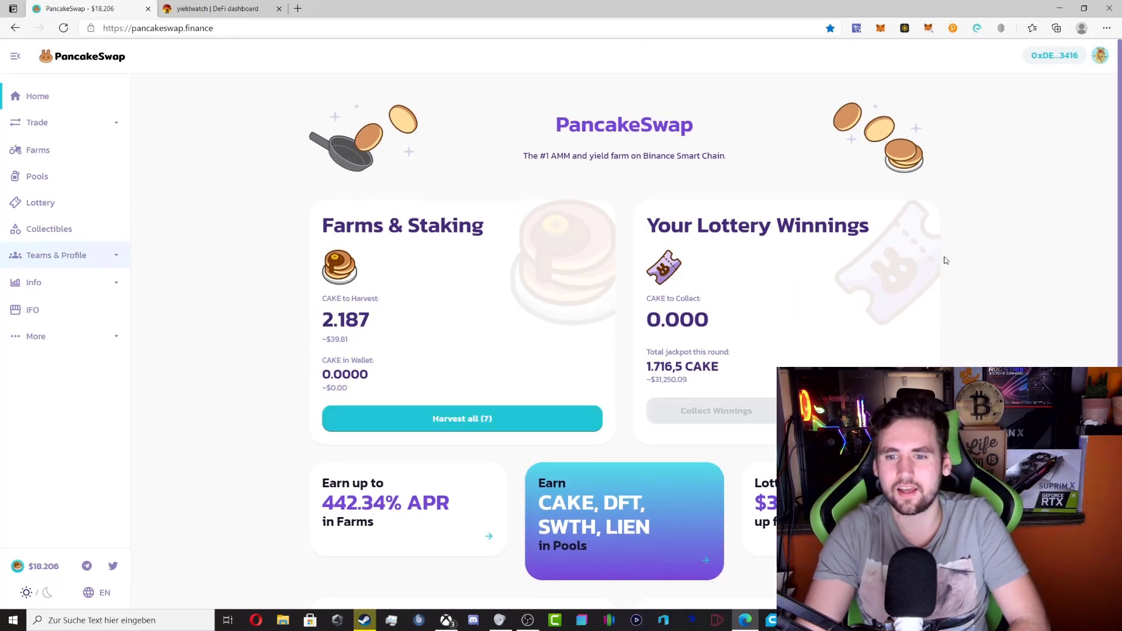
{"action": "scroll", "coordinate": [906, 181], "scroll_direction": "down", "scroll_amount": 2}
{"action": "left_click", "coordinate": [836, 279]}
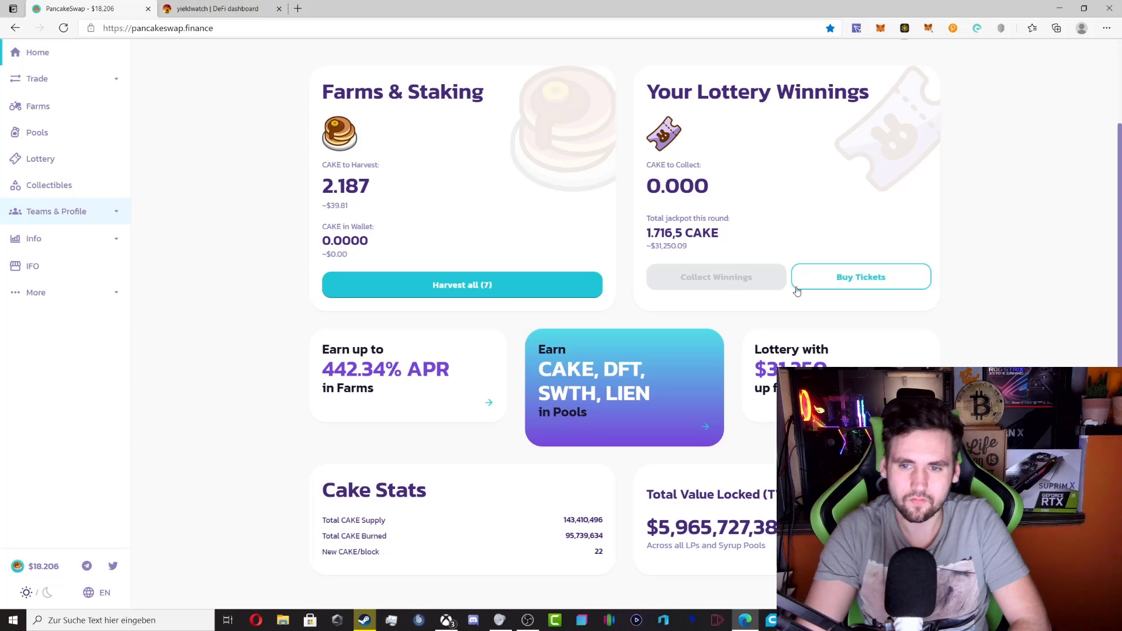
{"action": "left_click", "coordinate": [401, 283]}
{"action": "left_click_drag", "start_coordinate": [397, 324], "coordinate": [458, 323]}
{"action": "left_click", "coordinate": [711, 236]}
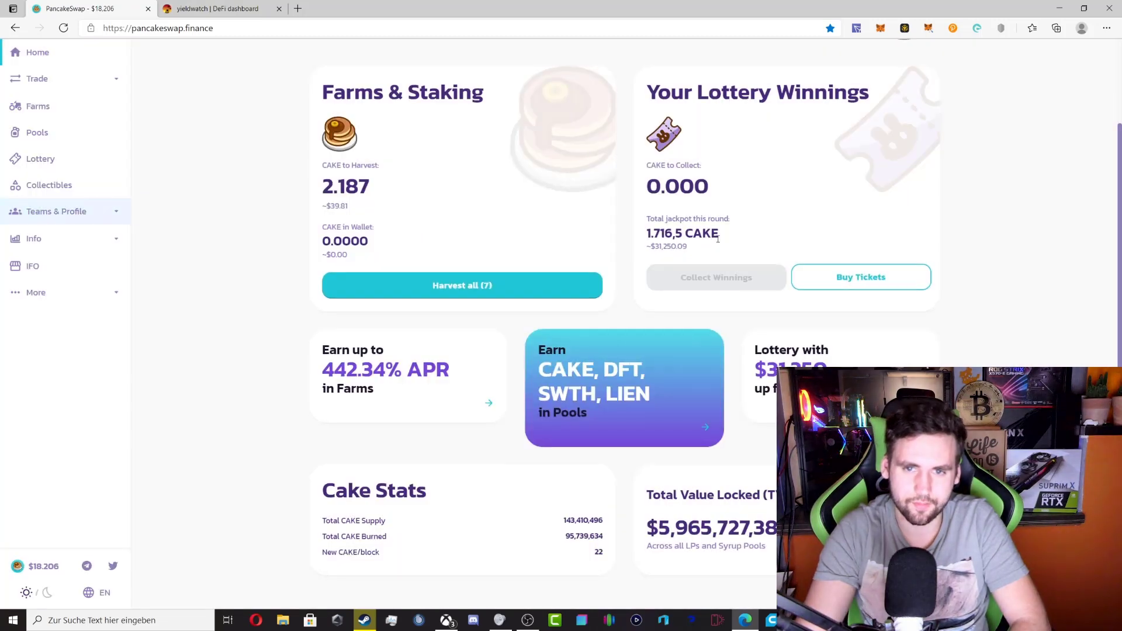
{"action": "scroll", "coordinate": [679, 374], "scroll_direction": "up", "scroll_amount": 2}
{"action": "mouse_move", "coordinate": [647, 362]}
{"action": "left_mouse_down"}
{"action": "mouse_move", "coordinate": [691, 370]}
{"action": "mouse_move", "coordinate": [643, 362]}
{"action": "left_mouse_up"}
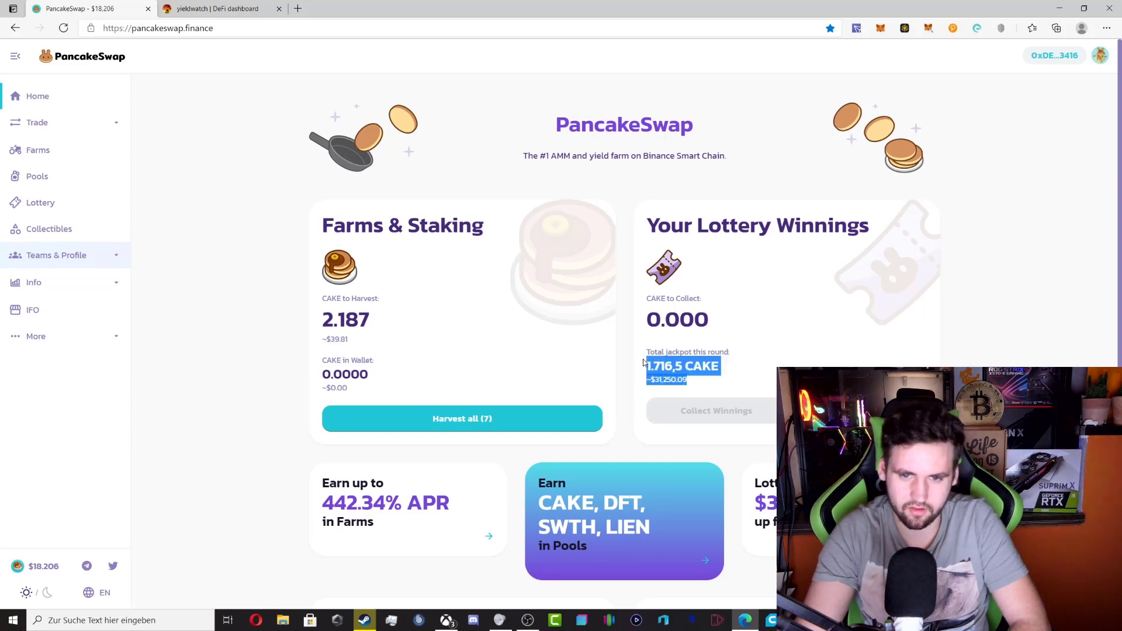
{"action": "left_click", "coordinate": [696, 380]}
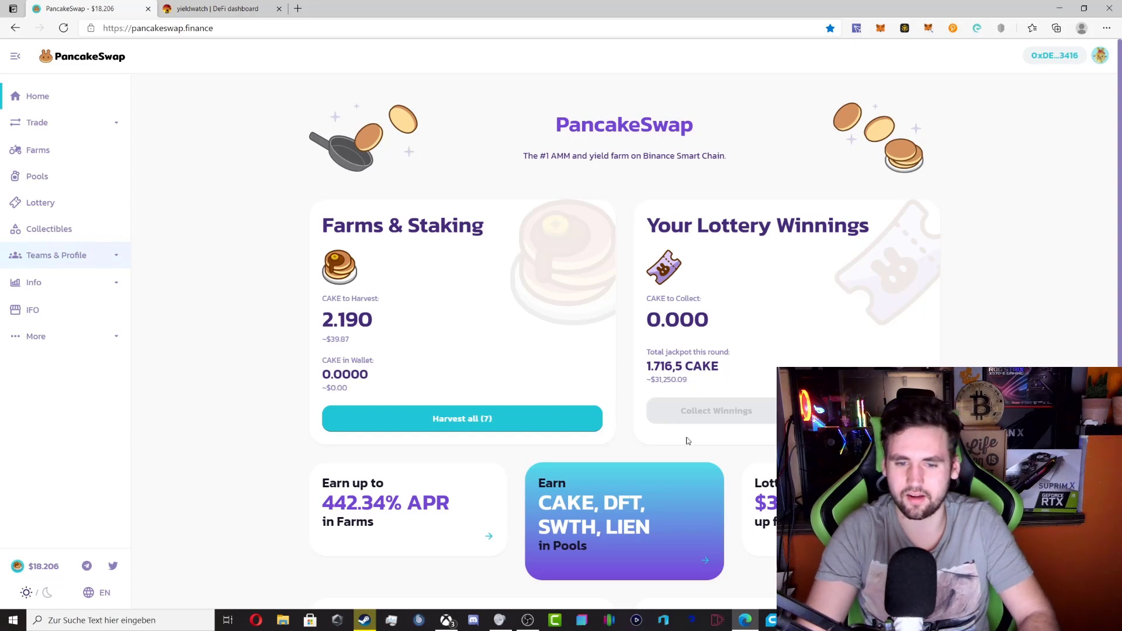
{"action": "scroll", "coordinate": [714, 458], "scroll_direction": "down", "scroll_amount": 2}
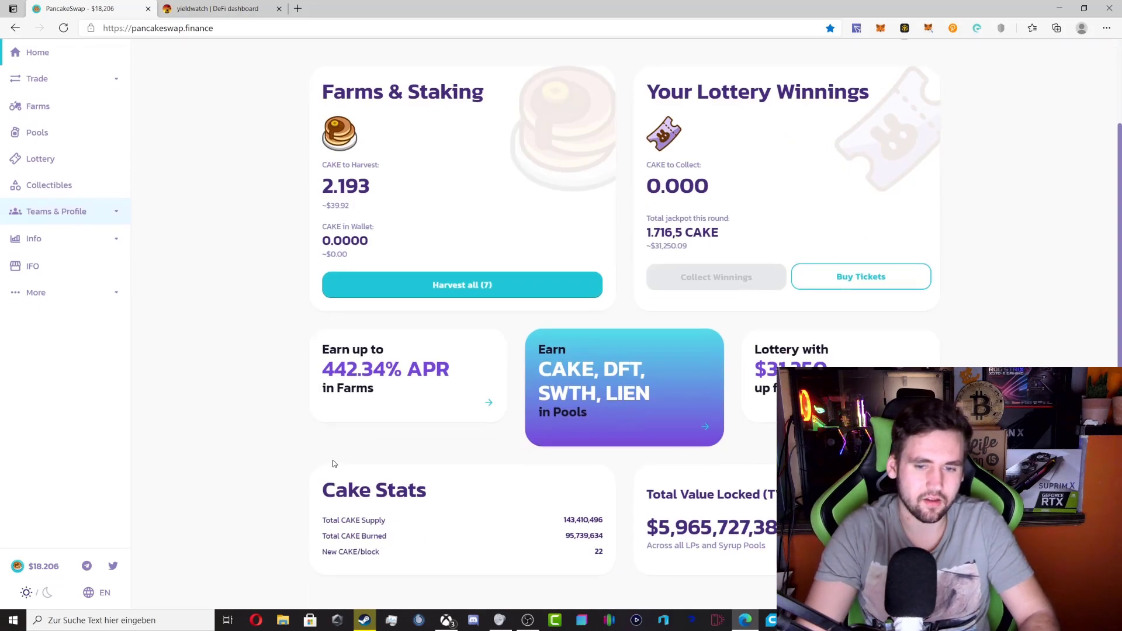
{"action": "scroll", "coordinate": [333, 462], "scroll_direction": "up", "scroll_amount": 2}
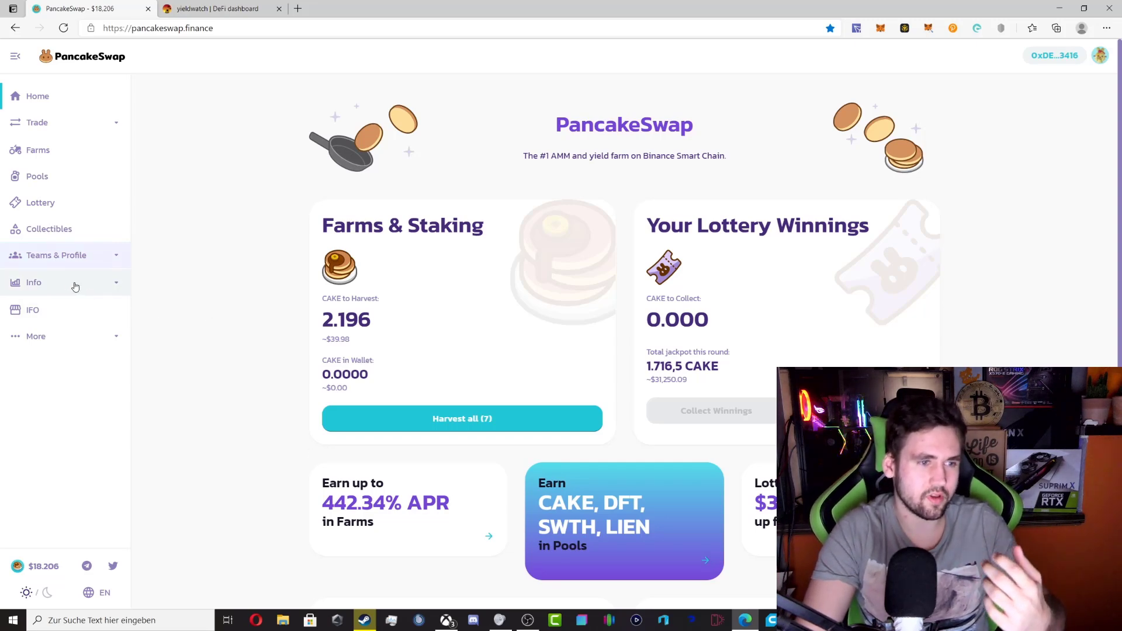
{"action": "left_click", "coordinate": [105, 288]}
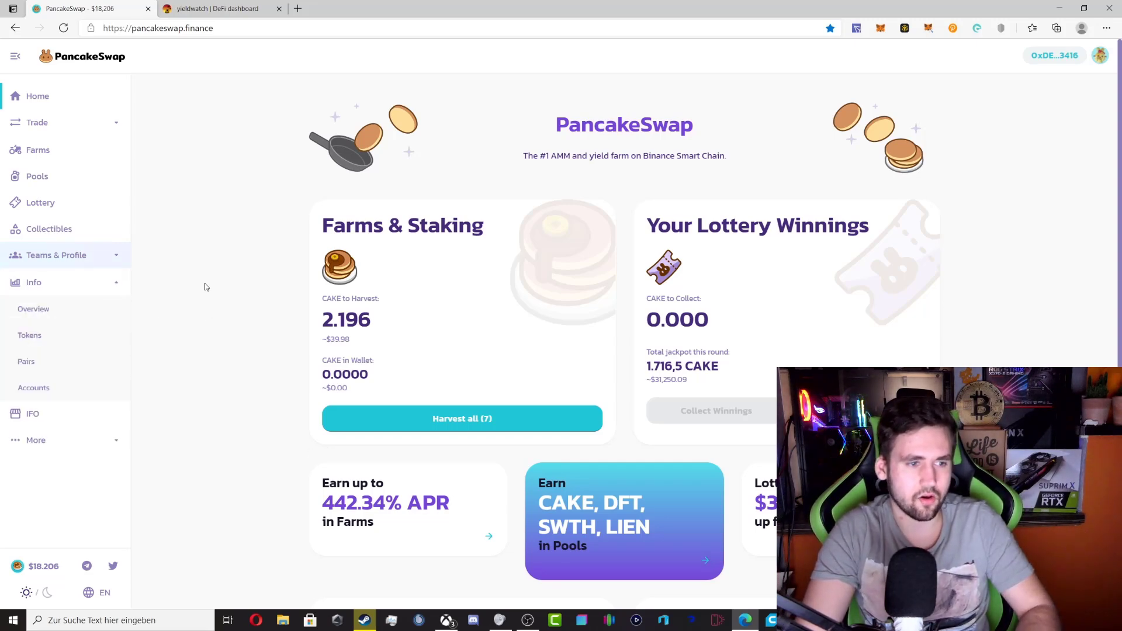
Switch to yieldwatch and check the COS-WBNB Pool's impermanent loss in dollars, then its pending CAKE on the overview
{"action": "left_click", "coordinate": [187, 6]}
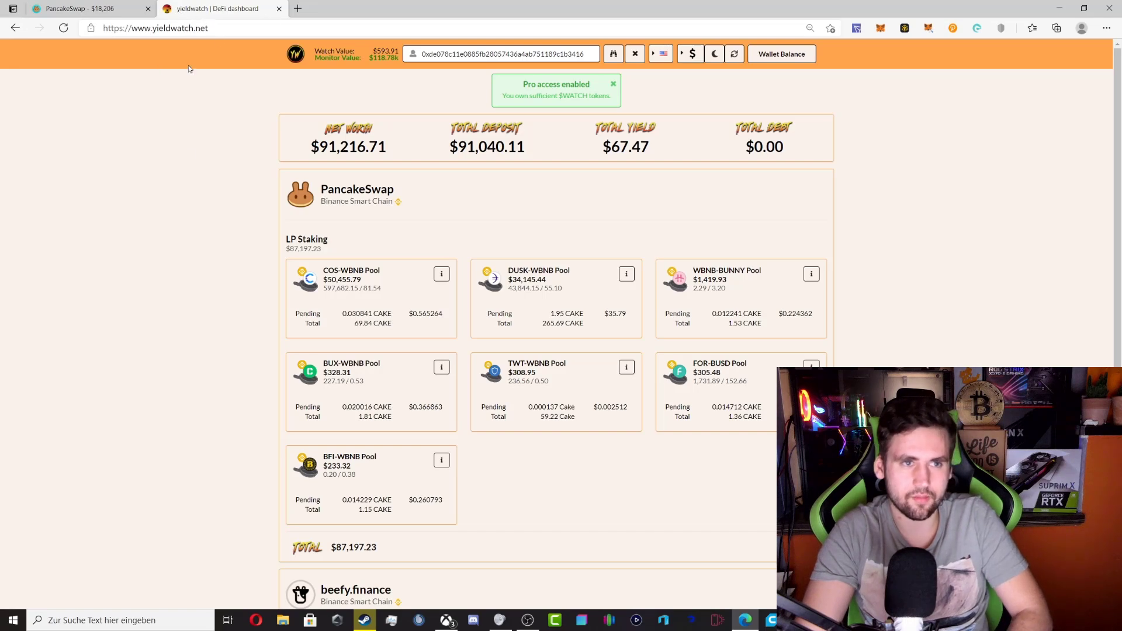
{"action": "left_click", "coordinate": [441, 274]}
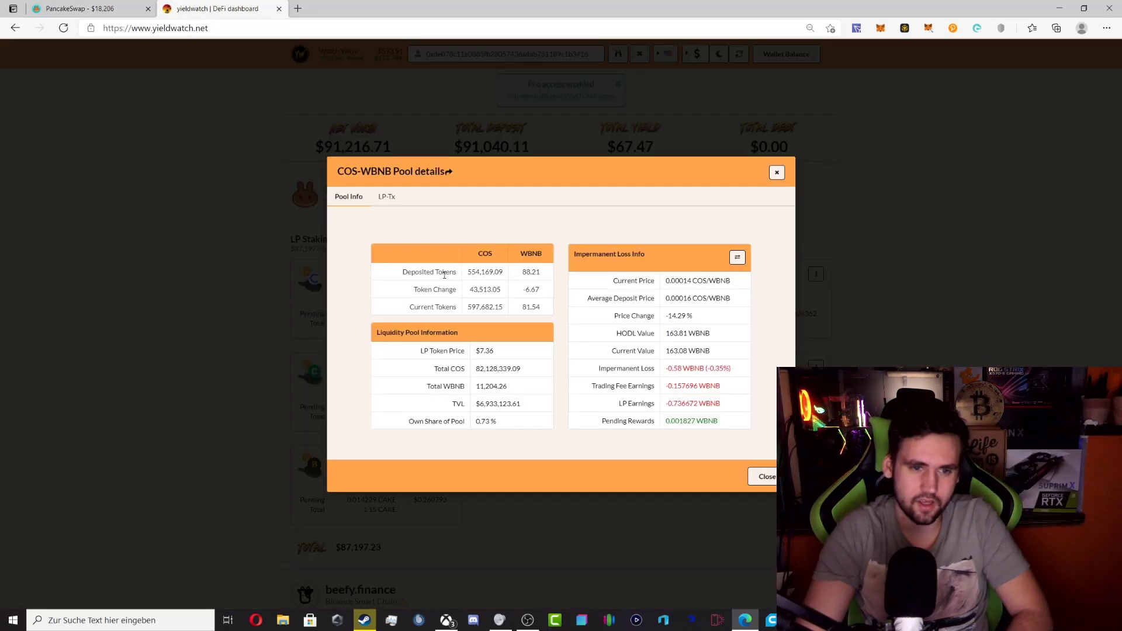
{"action": "left_click", "coordinate": [737, 259]}
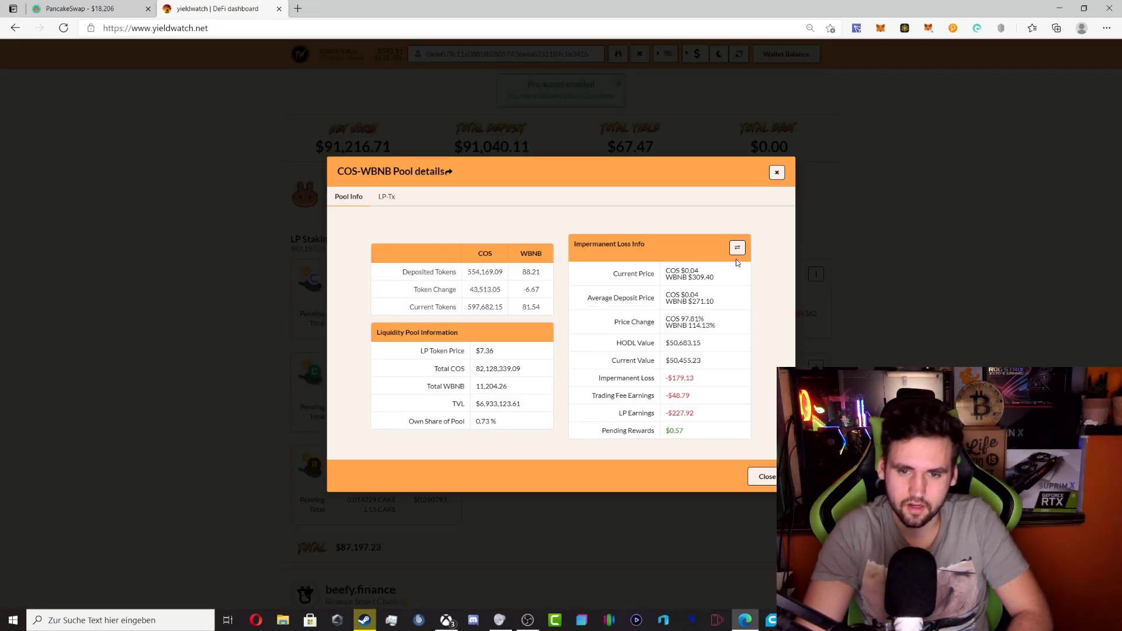
{"action": "left_click_drag", "start_coordinate": [706, 382], "coordinate": [599, 381]}
{"action": "left_click", "coordinate": [710, 399]}
{"action": "left_click_drag", "start_coordinate": [700, 383], "coordinate": [674, 380]}
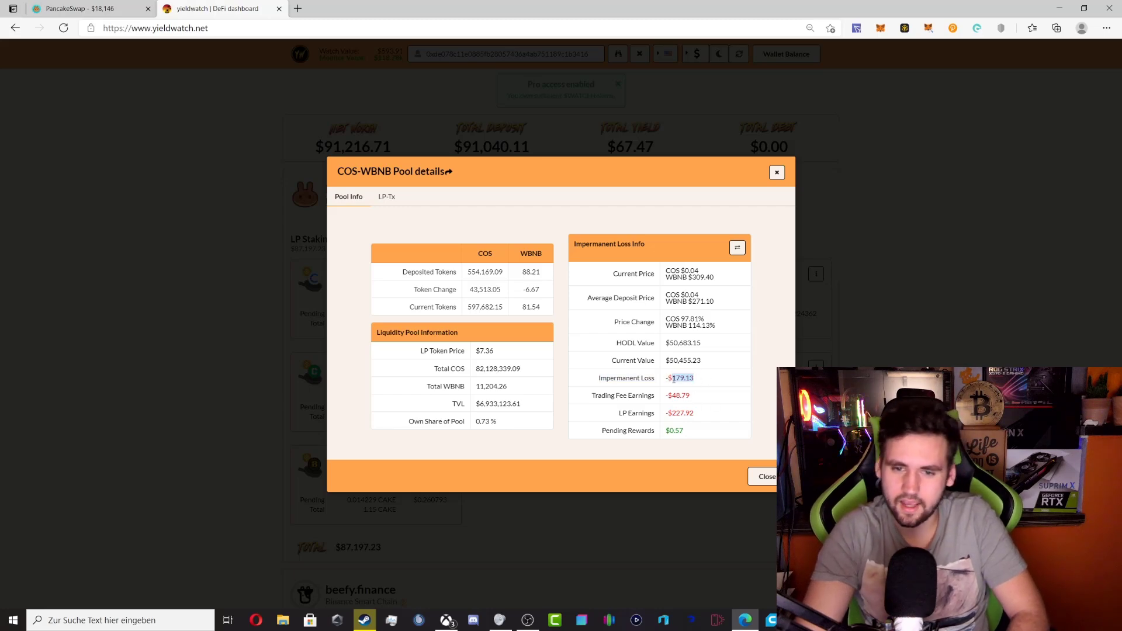
{"action": "left_click", "coordinate": [777, 172]}
{"action": "left_click_drag", "start_coordinate": [462, 287], "coordinate": [378, 332]}
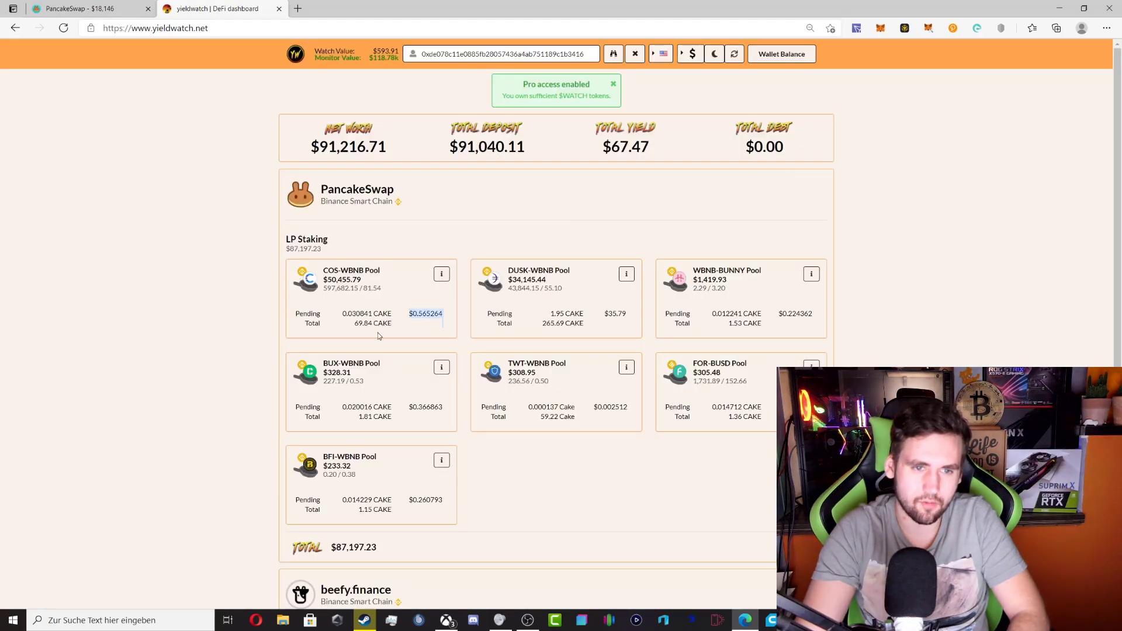
{"action": "left_click", "coordinate": [263, 334]}
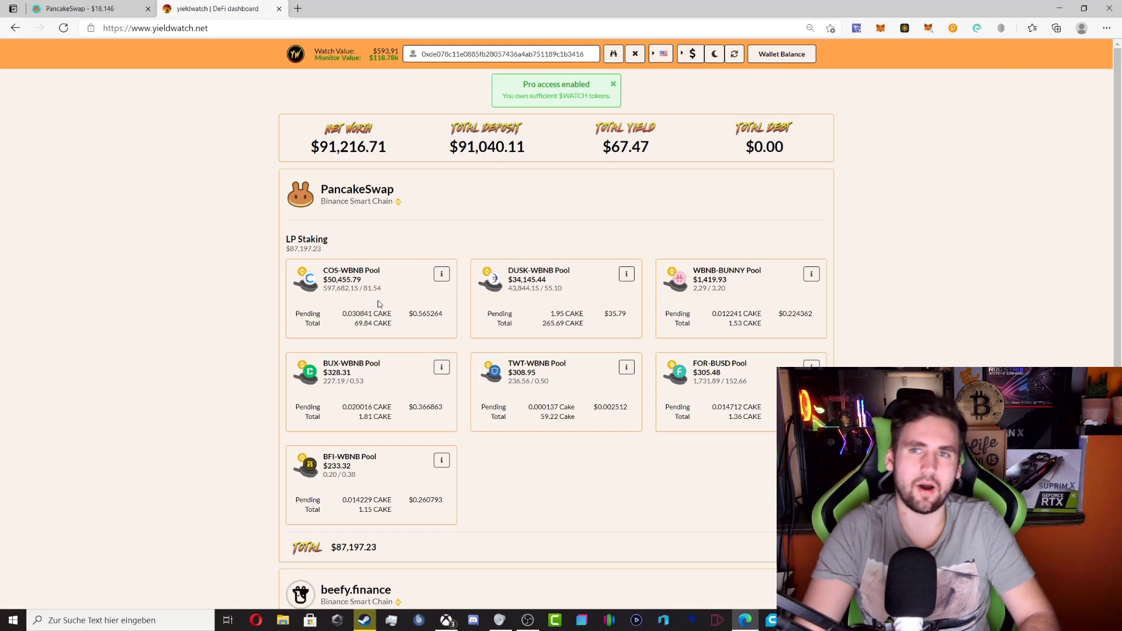
Switch back to PancakeSwap, look at the additional site links and open the Farms list
{"action": "left_click", "coordinate": [80, 8]}
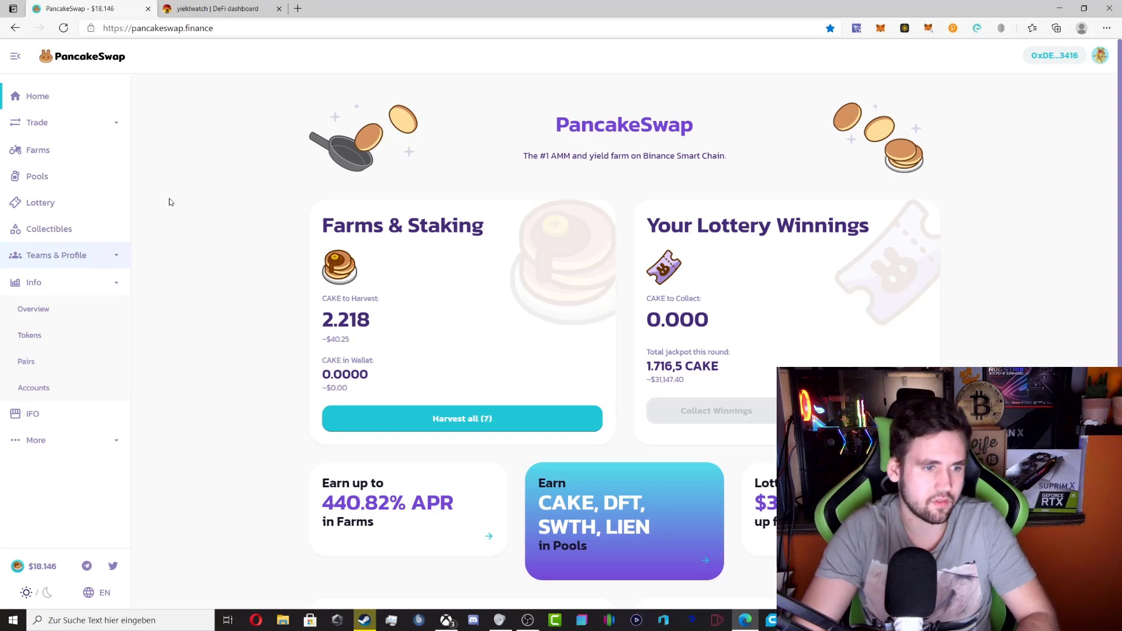
{"action": "left_click", "coordinate": [83, 440]}
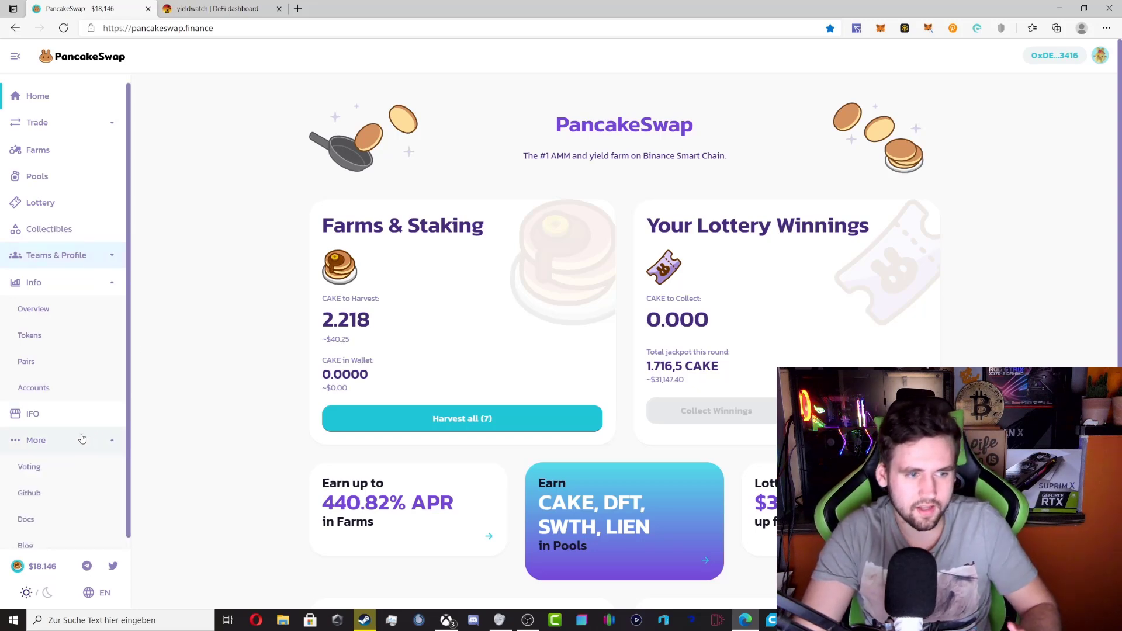
{"action": "left_click", "coordinate": [82, 440]}
{"action": "left_click", "coordinate": [59, 151]}
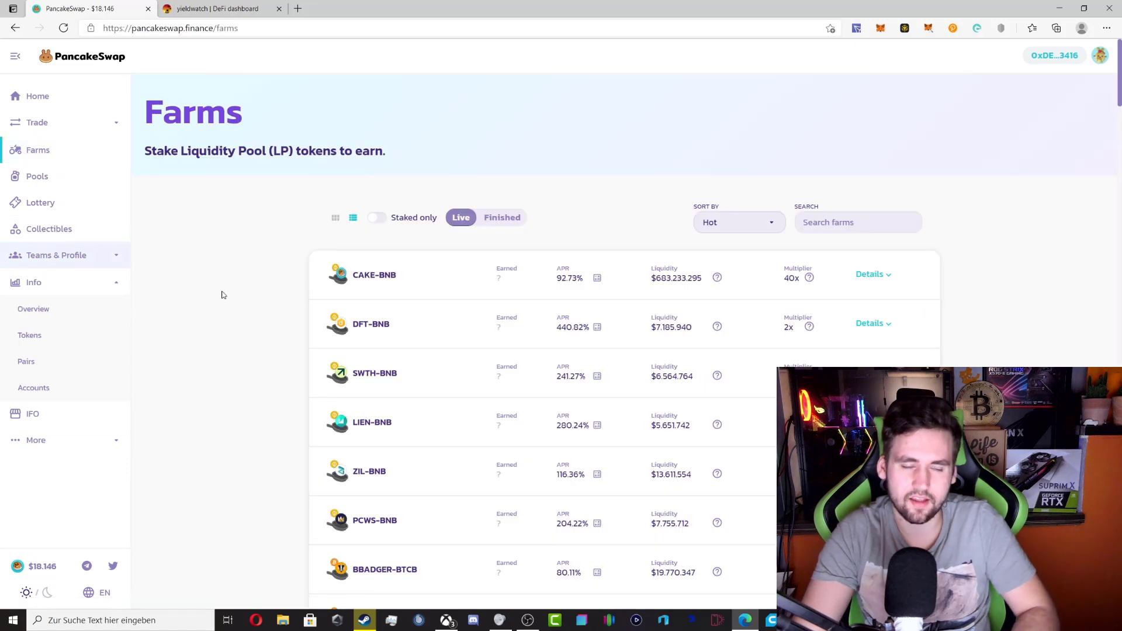